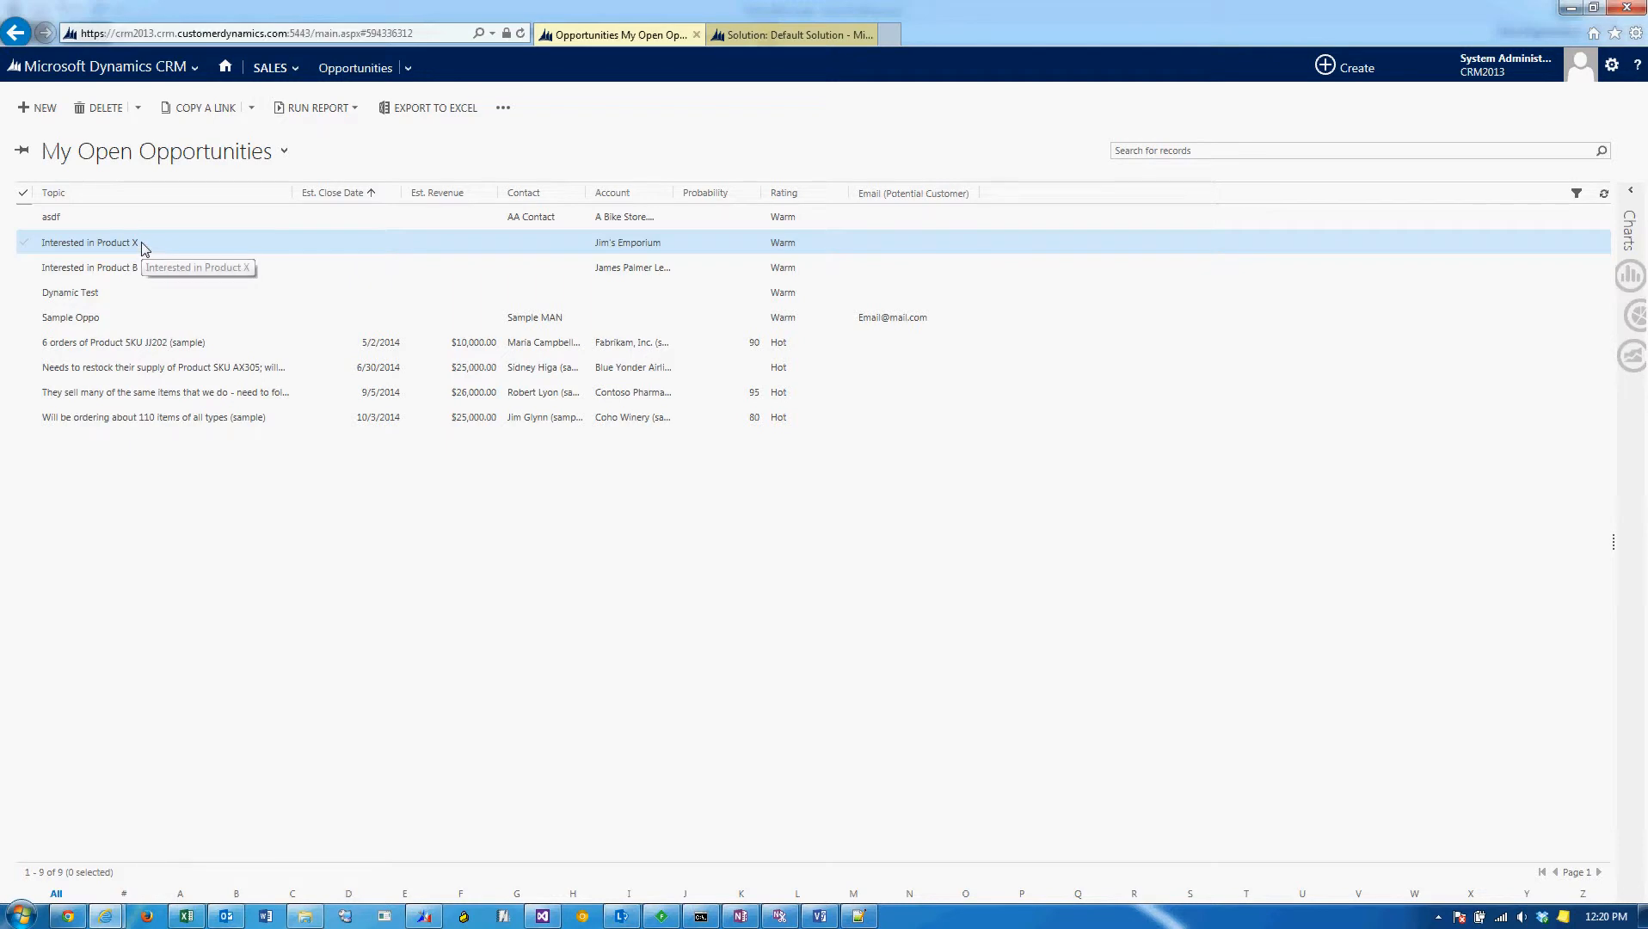
Open the Interested in Product X opportunity, and go to Customize the System in the Settings customizations.
{"action": "left_click", "coordinate": [96, 249]}
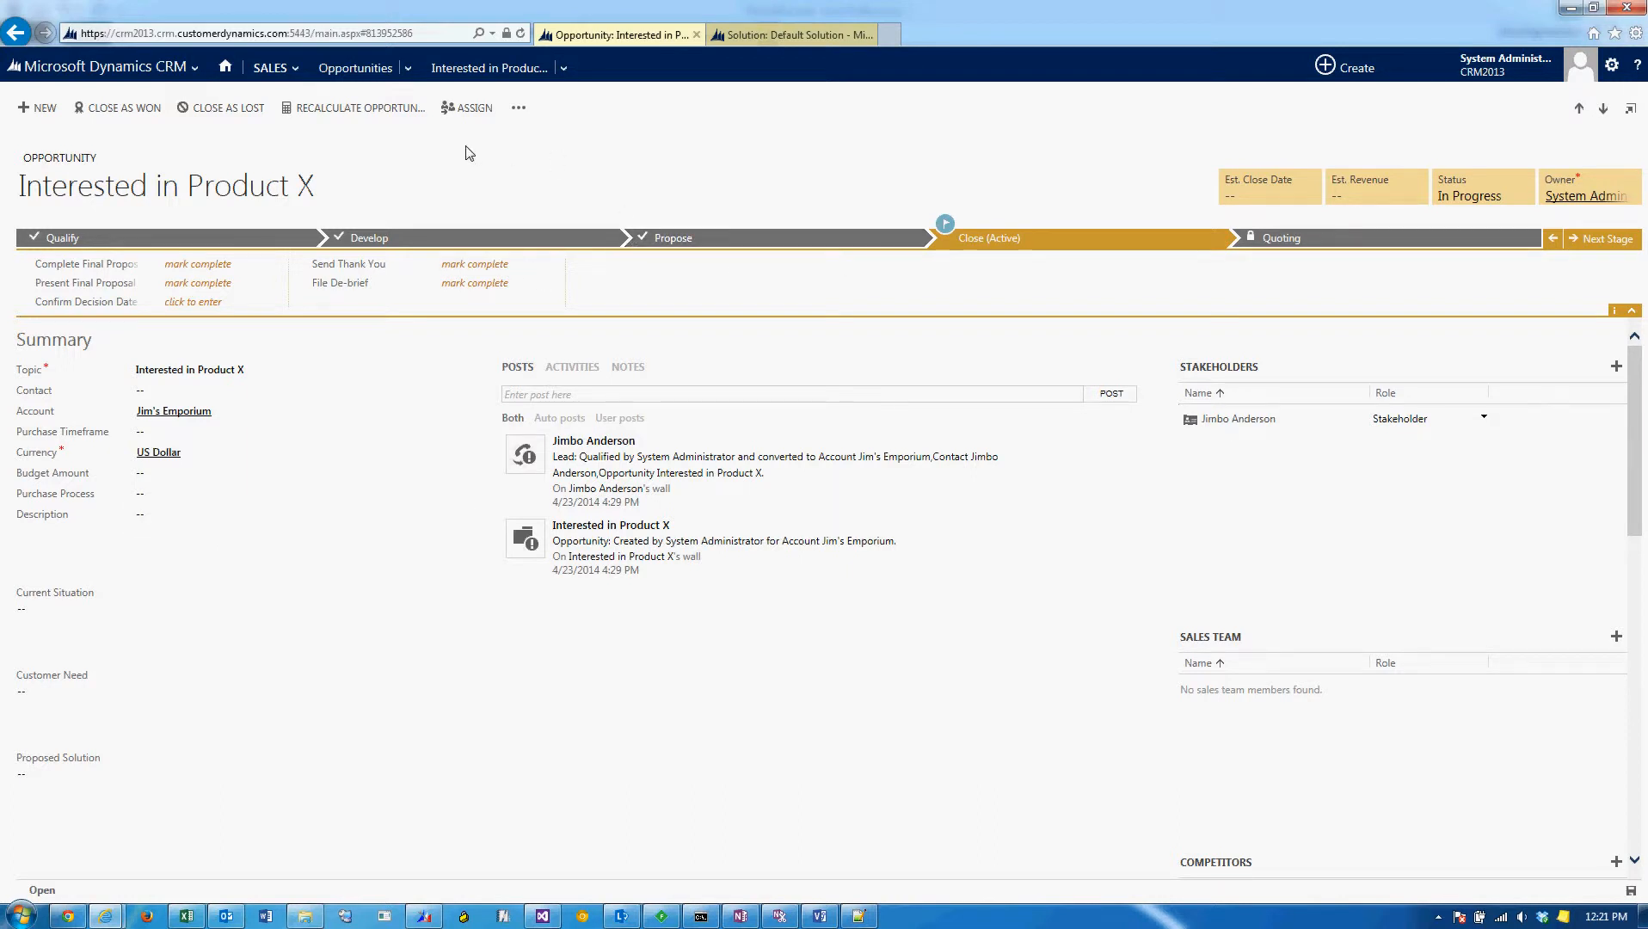
{"action": "left_click", "coordinate": [196, 67]}
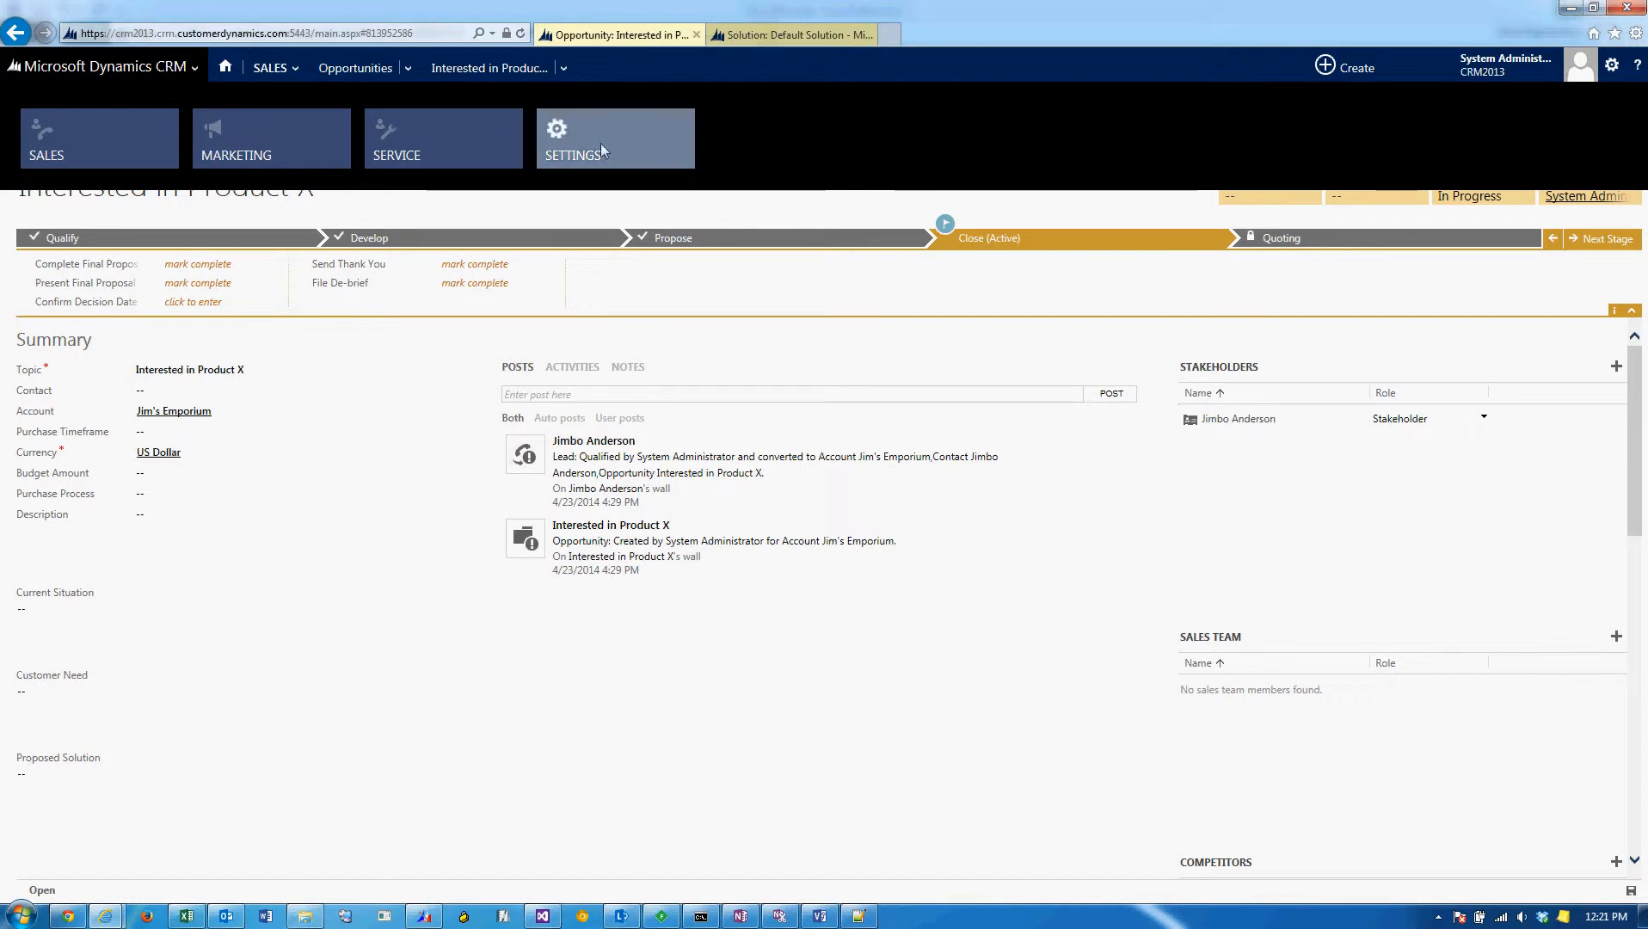
{"action": "left_click", "coordinate": [604, 153]}
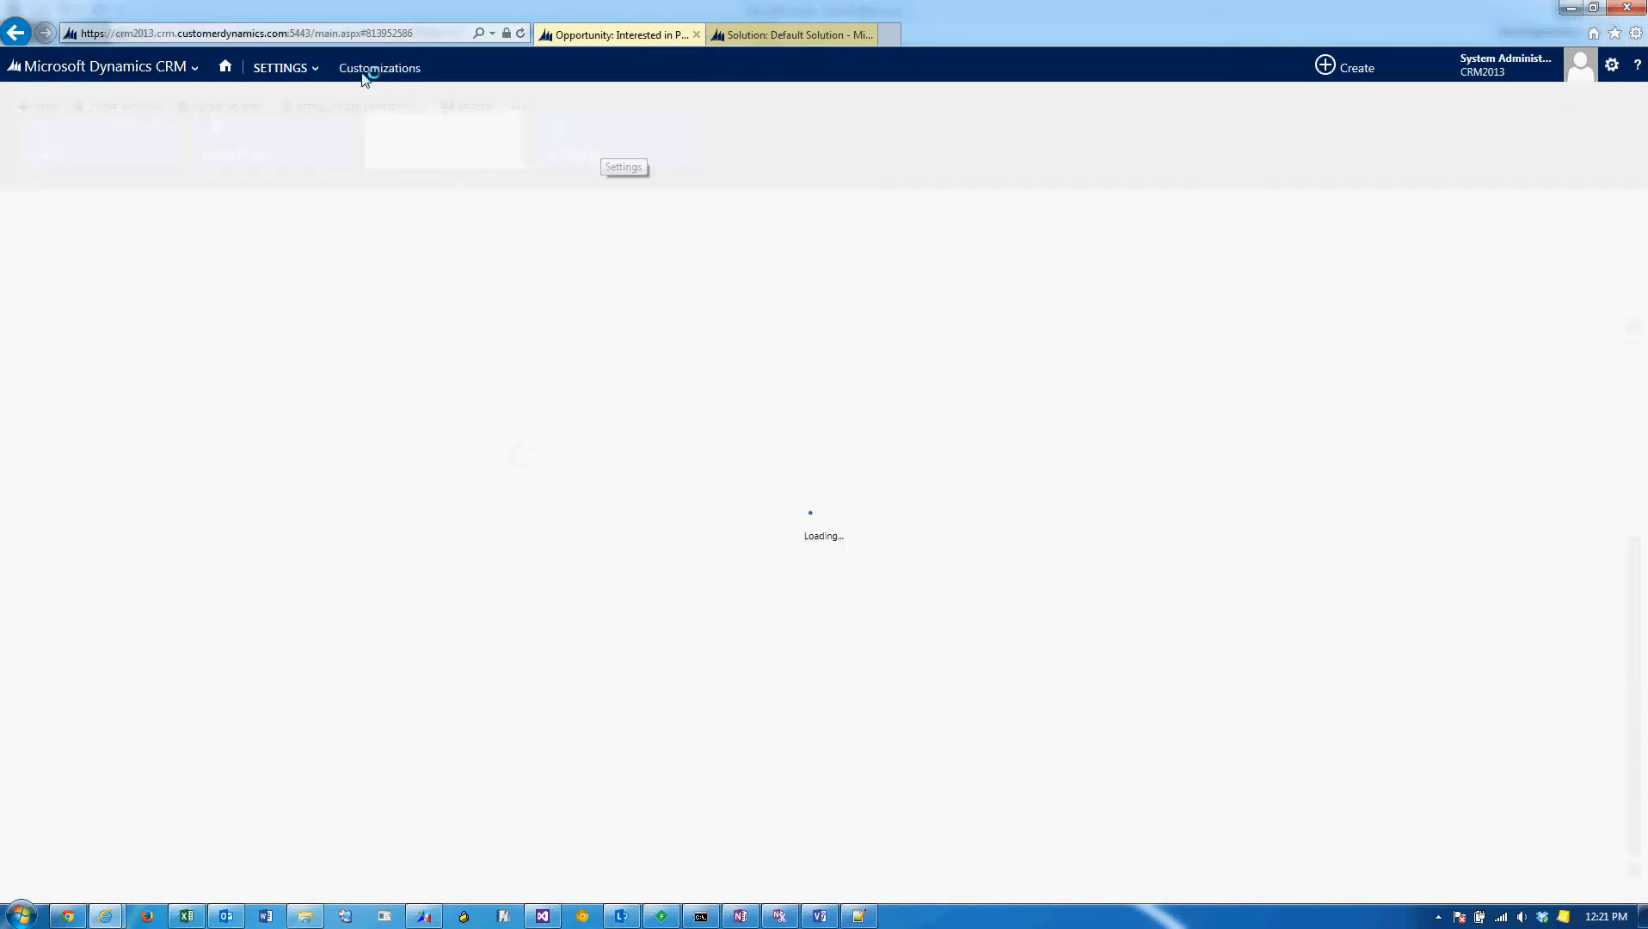
{"action": "left_click", "coordinate": [305, 69]}
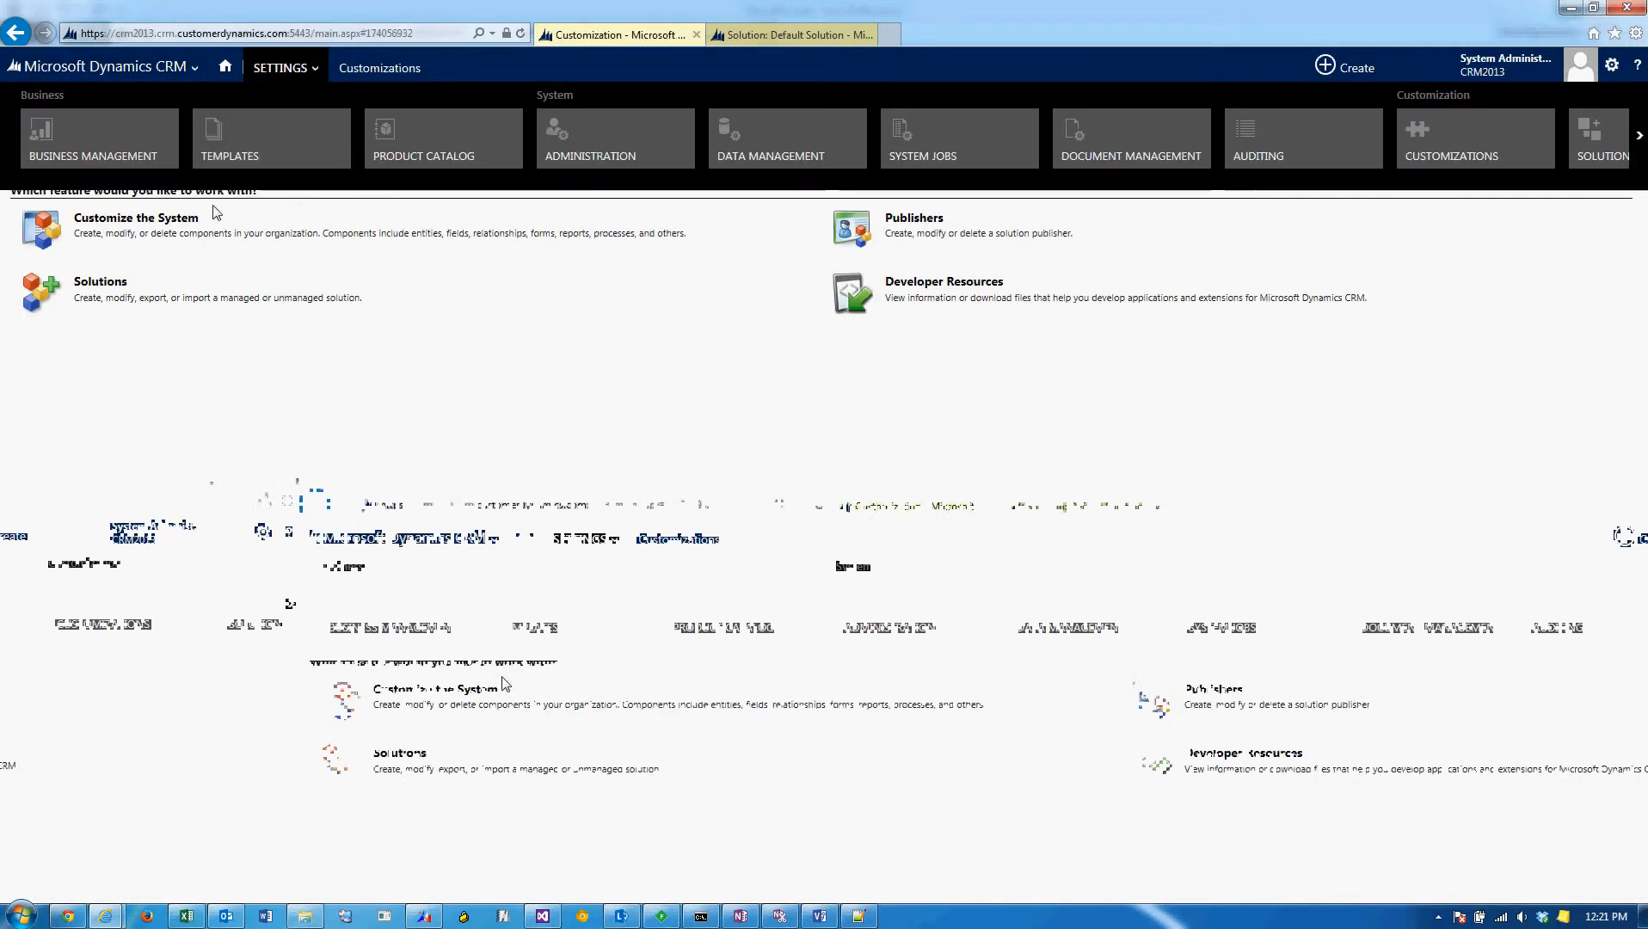
{"action": "left_click", "coordinate": [168, 233]}
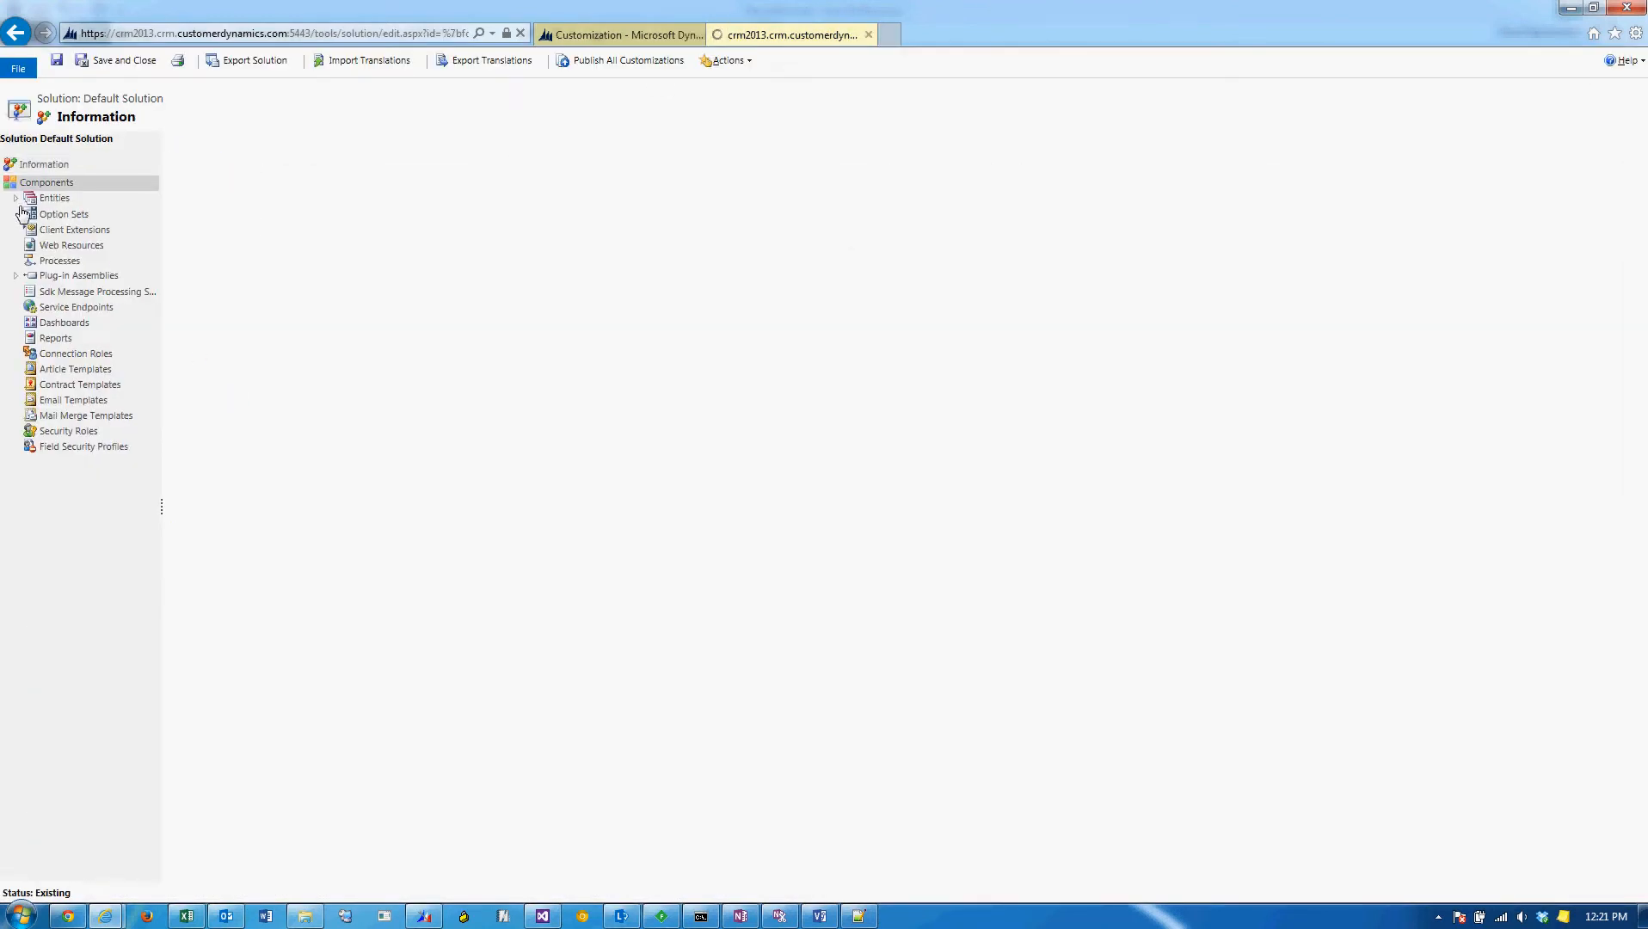
Open the Opportunity entity's active Main form for editing.
{"action": "left_click", "coordinate": [47, 198]}
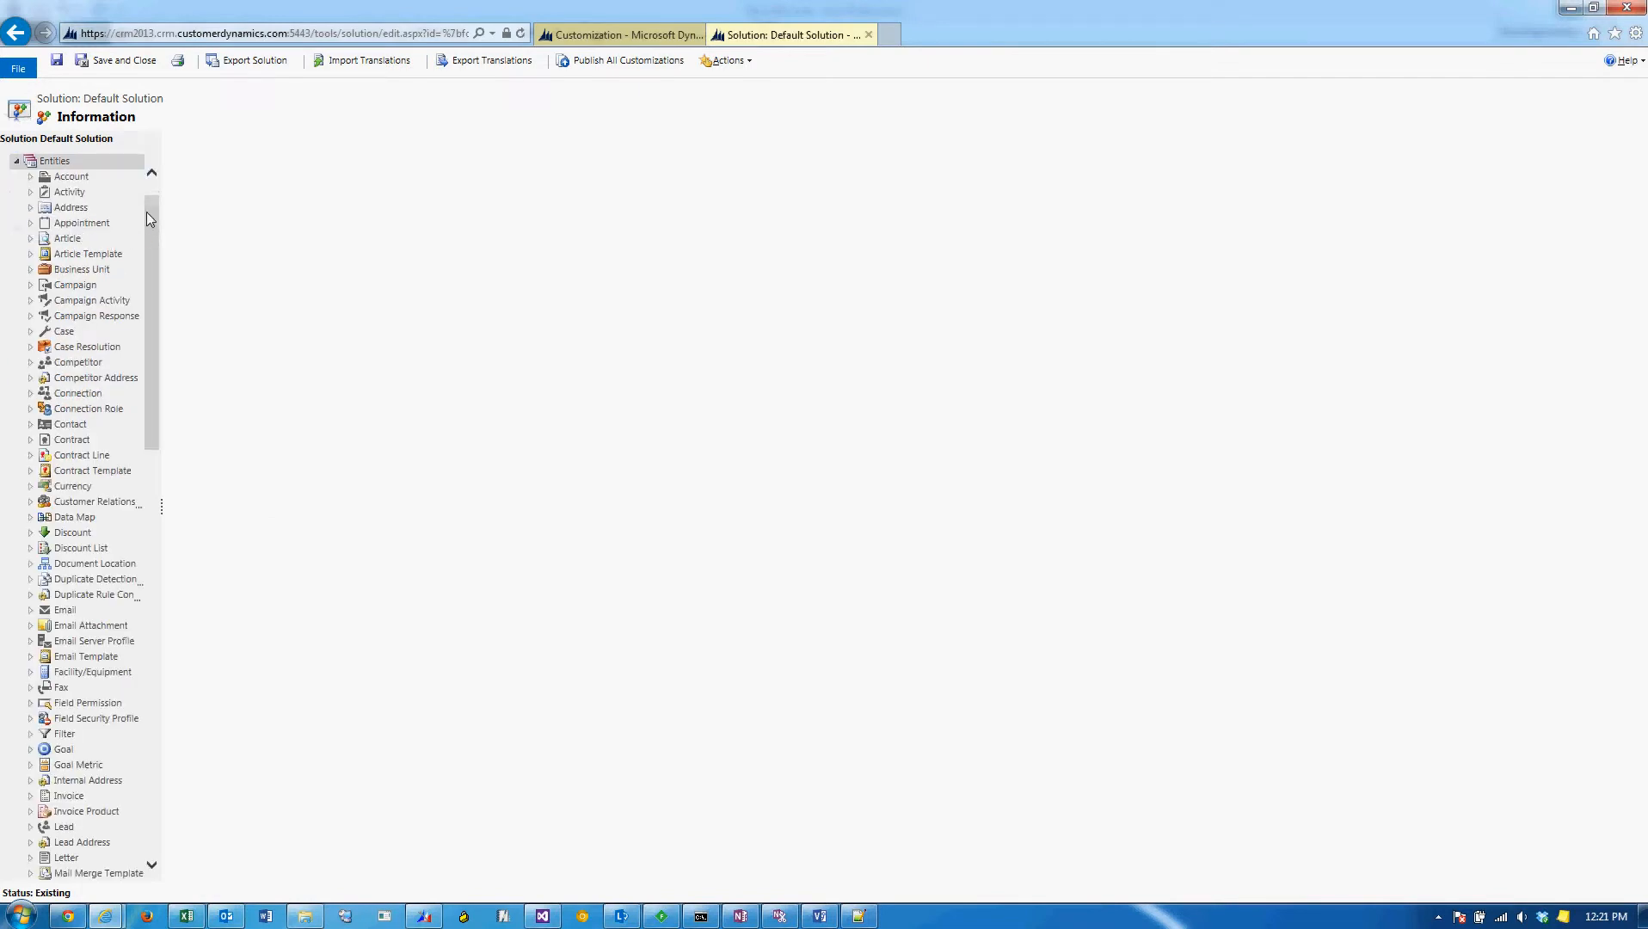
{"action": "left_click_drag", "start_coordinate": [147, 208], "coordinate": [147, 411]}
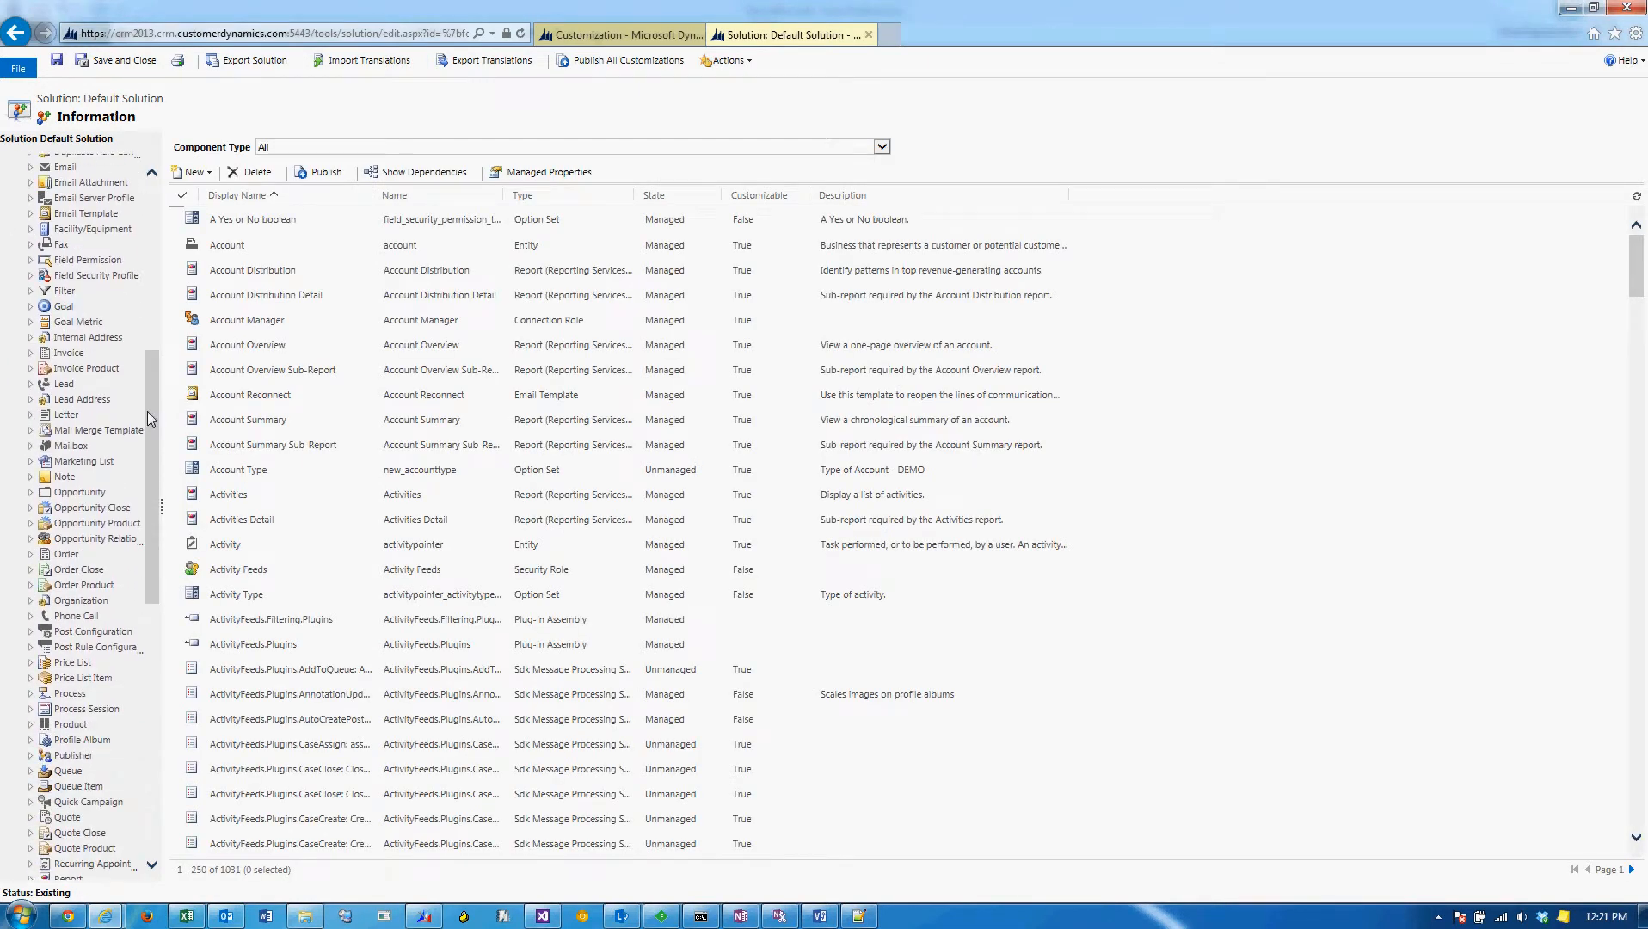
{"action": "left_click", "coordinate": [34, 496]}
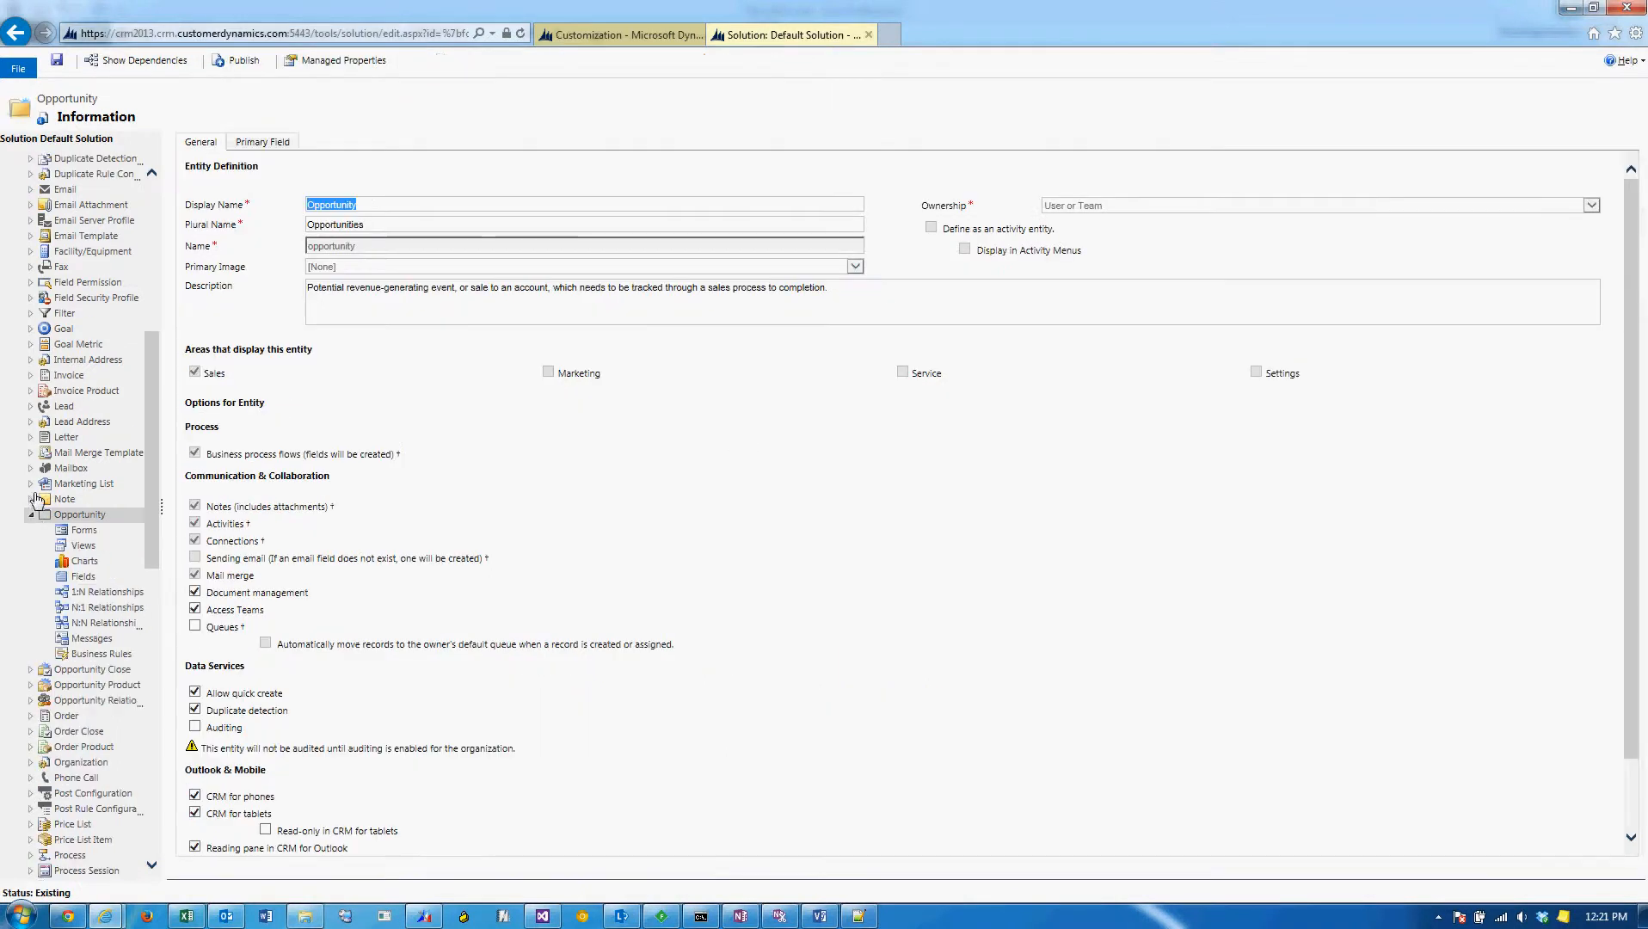
{"action": "left_click", "coordinate": [85, 531]}
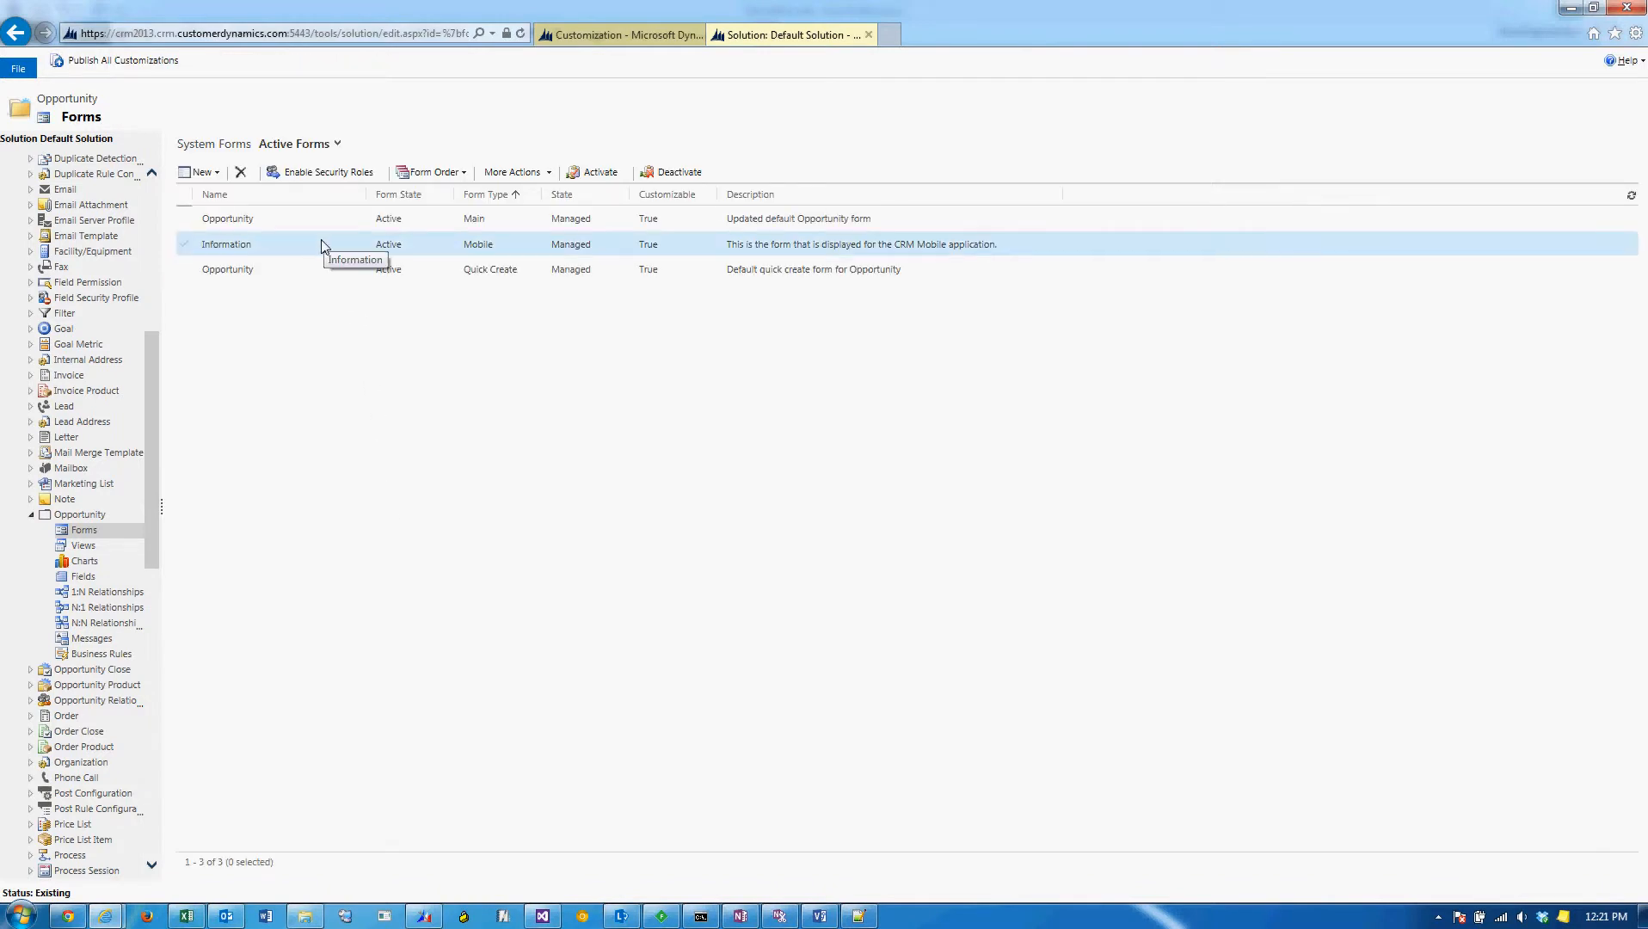
{"action": "left_click", "coordinate": [330, 219]}
{"action": "double_click", "coordinate": [331, 219]}
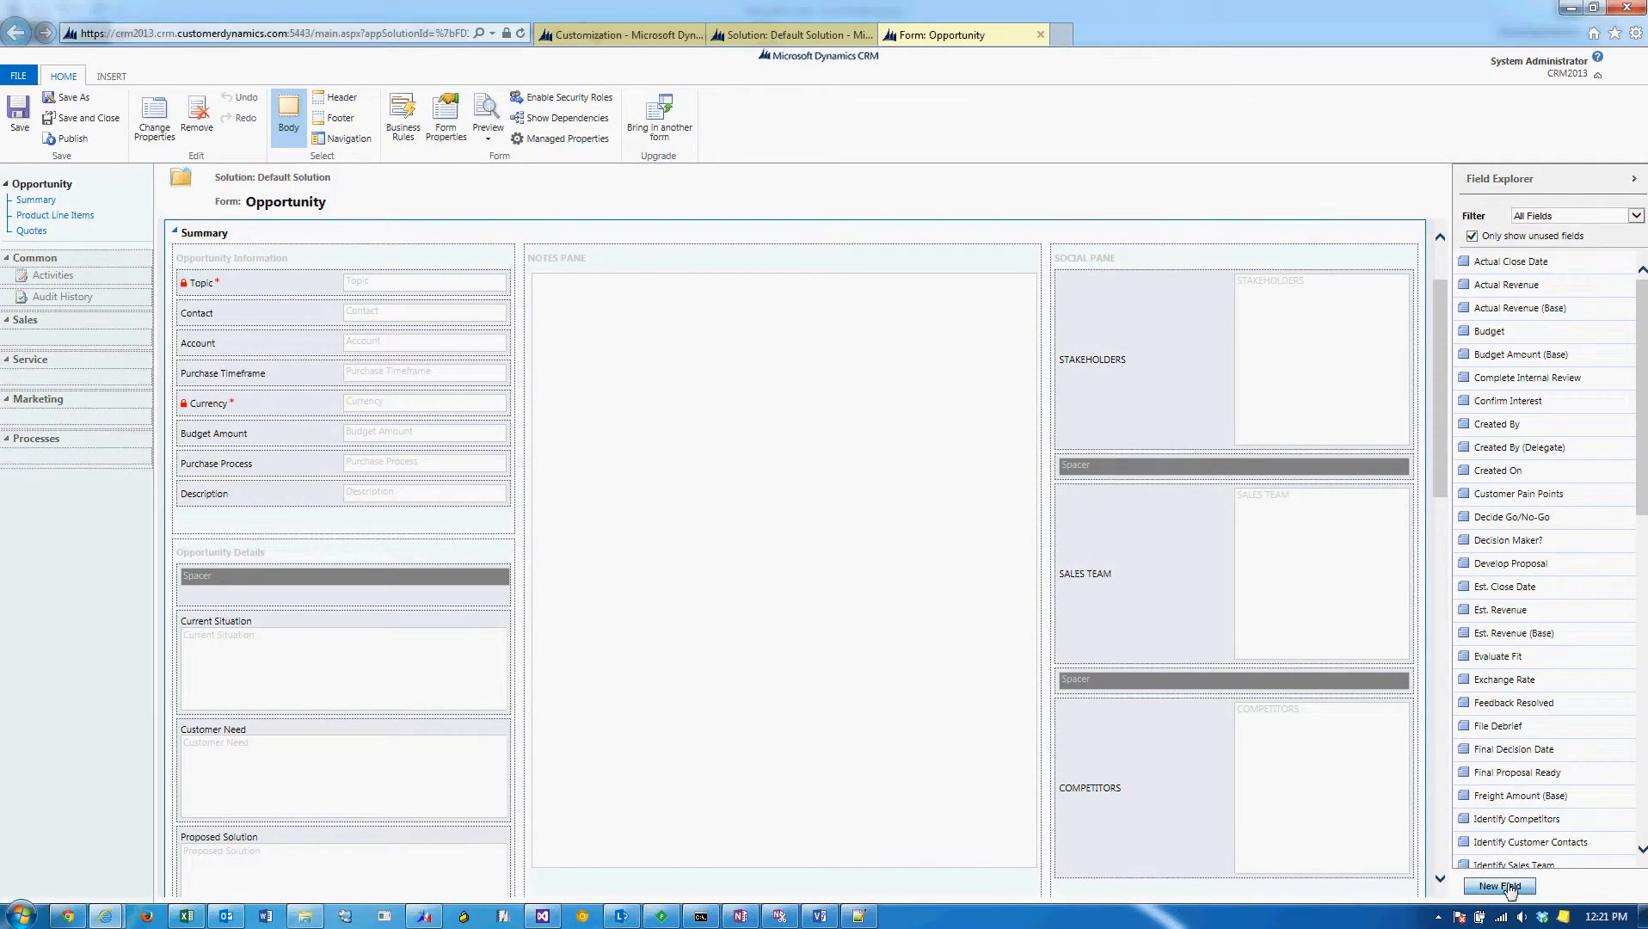
Start a new Opportunity field with the display name System Type and begin its description with "They Type of the".
{"action": "left_click", "coordinate": [1480, 887]}
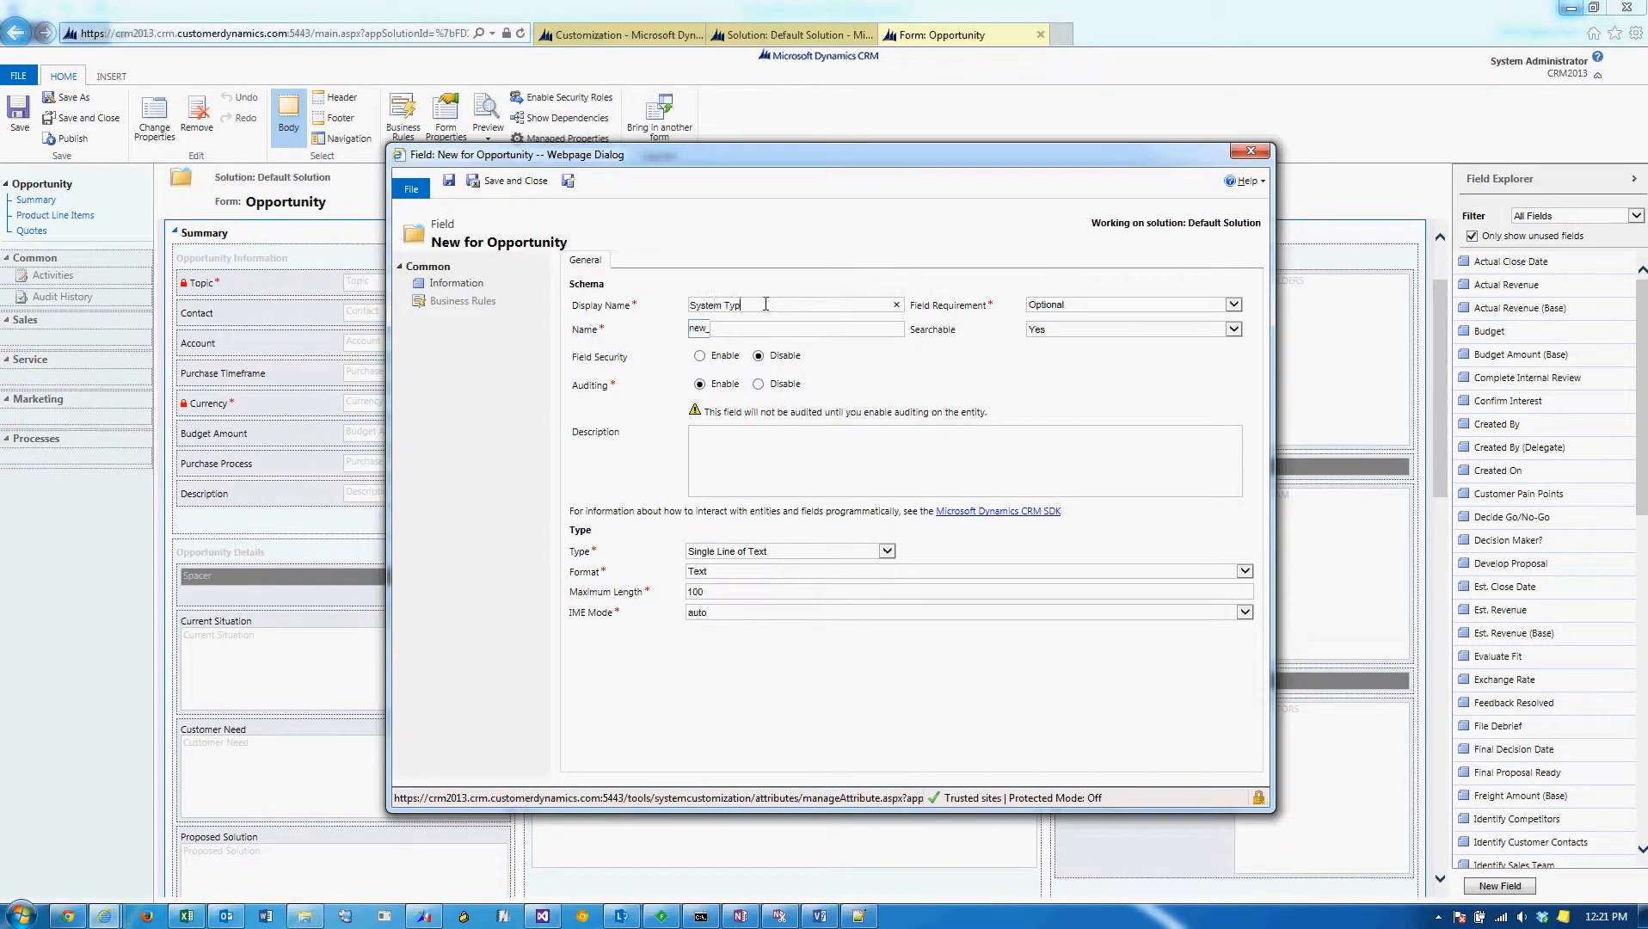
{"action": "key", "text": "Tab"}
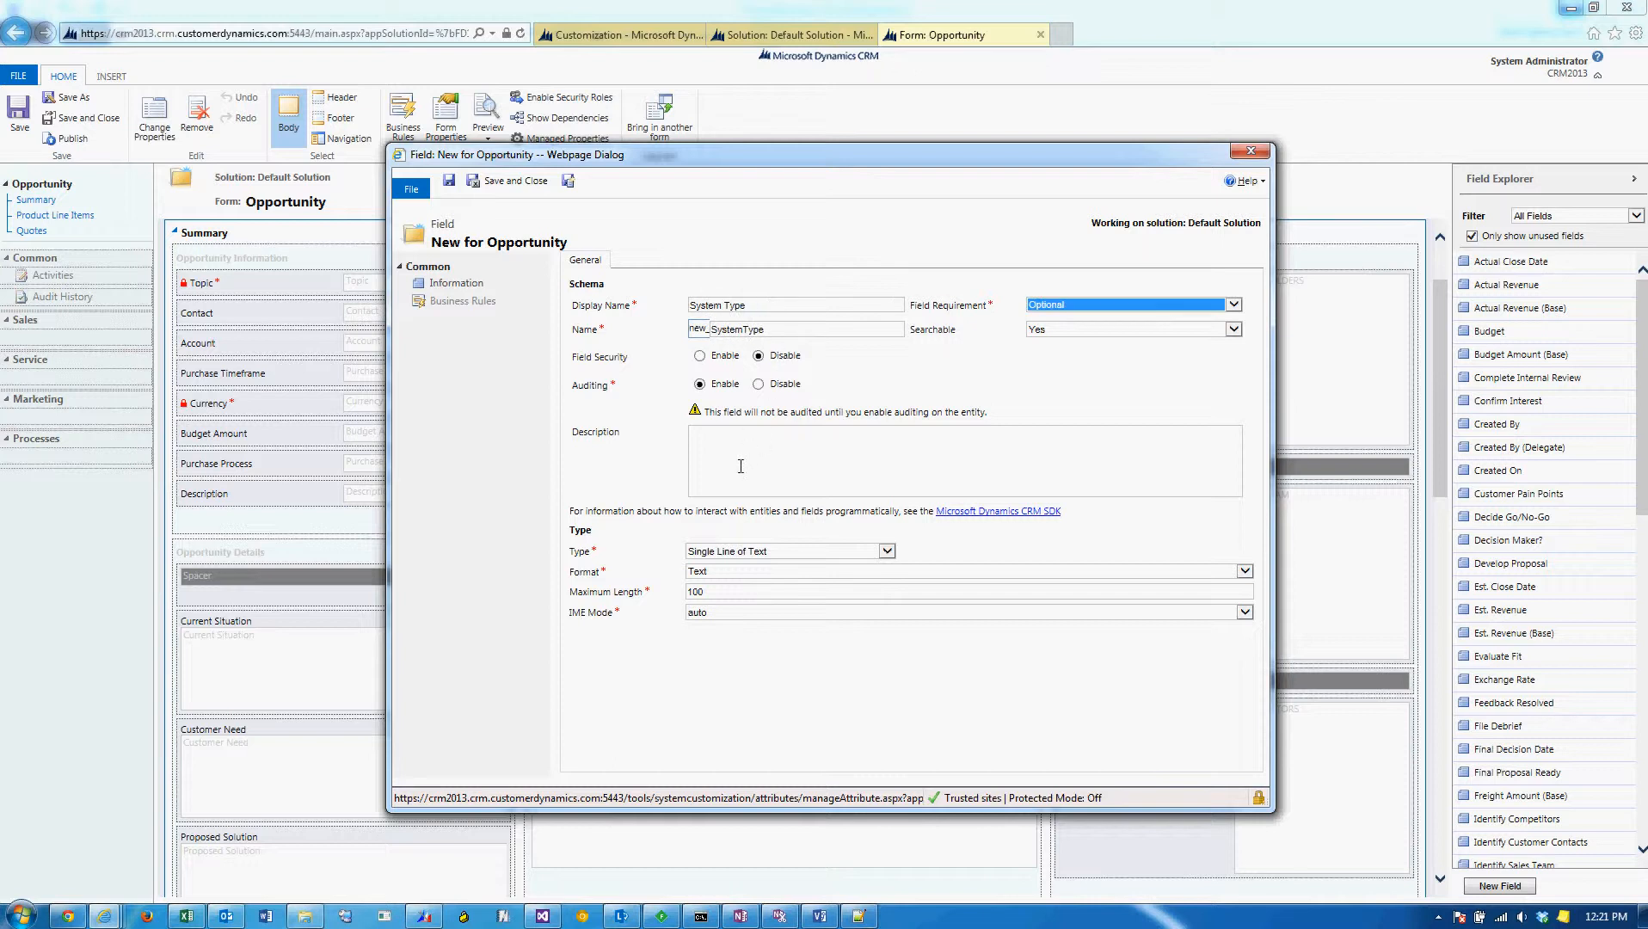
{"action": "left_click", "coordinate": [742, 463]}
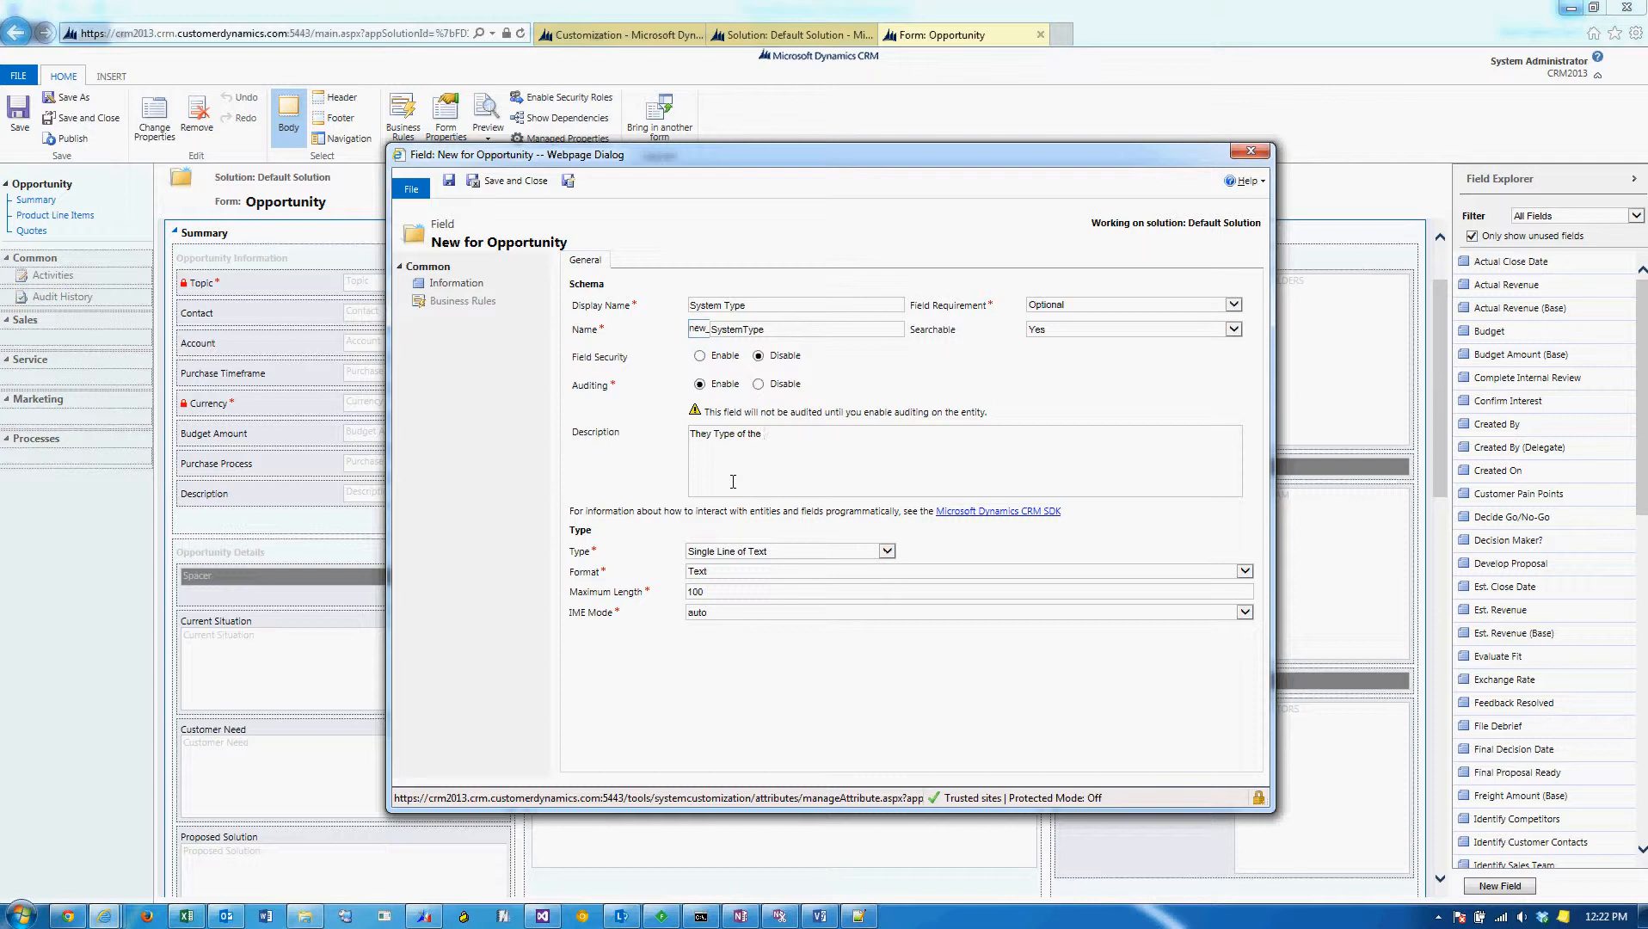
Replace the new field's display name with Operating System and its schema name with new_OperatingSystem.
{"action": "left_click_drag", "start_coordinate": [764, 306], "coordinate": [626, 313]}
{"action": "type", "text": "OS"}
{"action": "key", "text": "Tab"}
{"action": "key", "text": "shift+Tab"}
{"action": "left_click_drag", "start_coordinate": [766, 330], "coordinate": [647, 344]}
{"action": "key", "text": "BackSpace"}
{"action": "double_click", "coordinate": [706, 307]}
{"action": "type", "text": "Operating System"}
{"action": "key", "text": "Tab"}
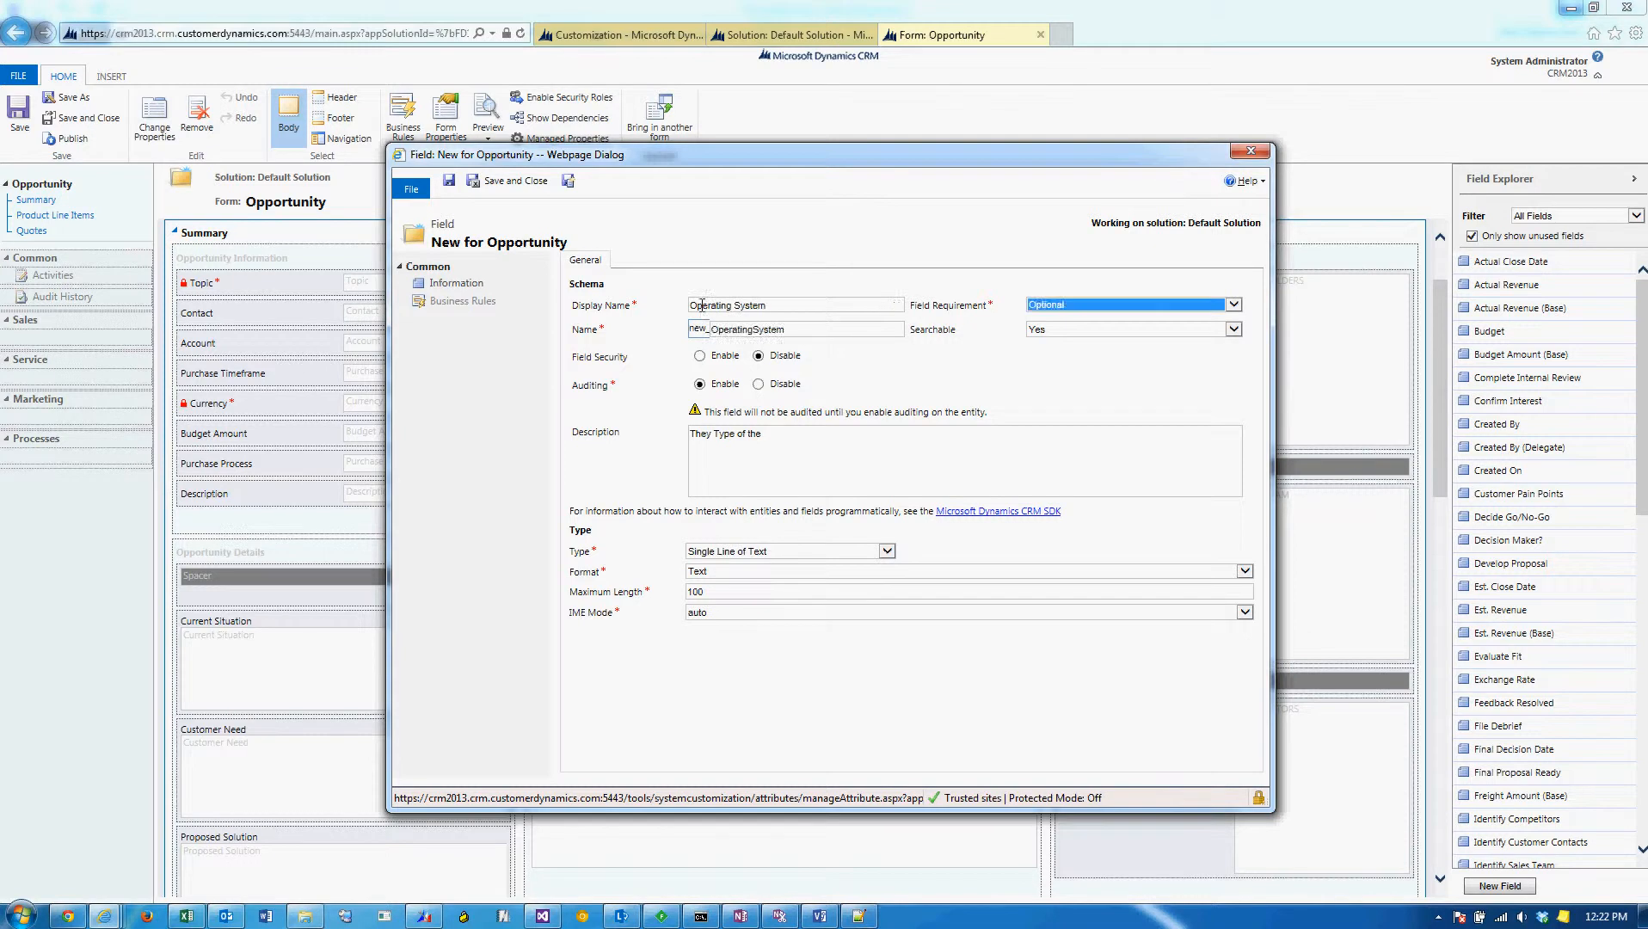
Replace the field's description with "The OS the client uses" and set its type to Option Set.
{"action": "left_click_drag", "start_coordinate": [779, 437], "coordinate": [652, 450]}
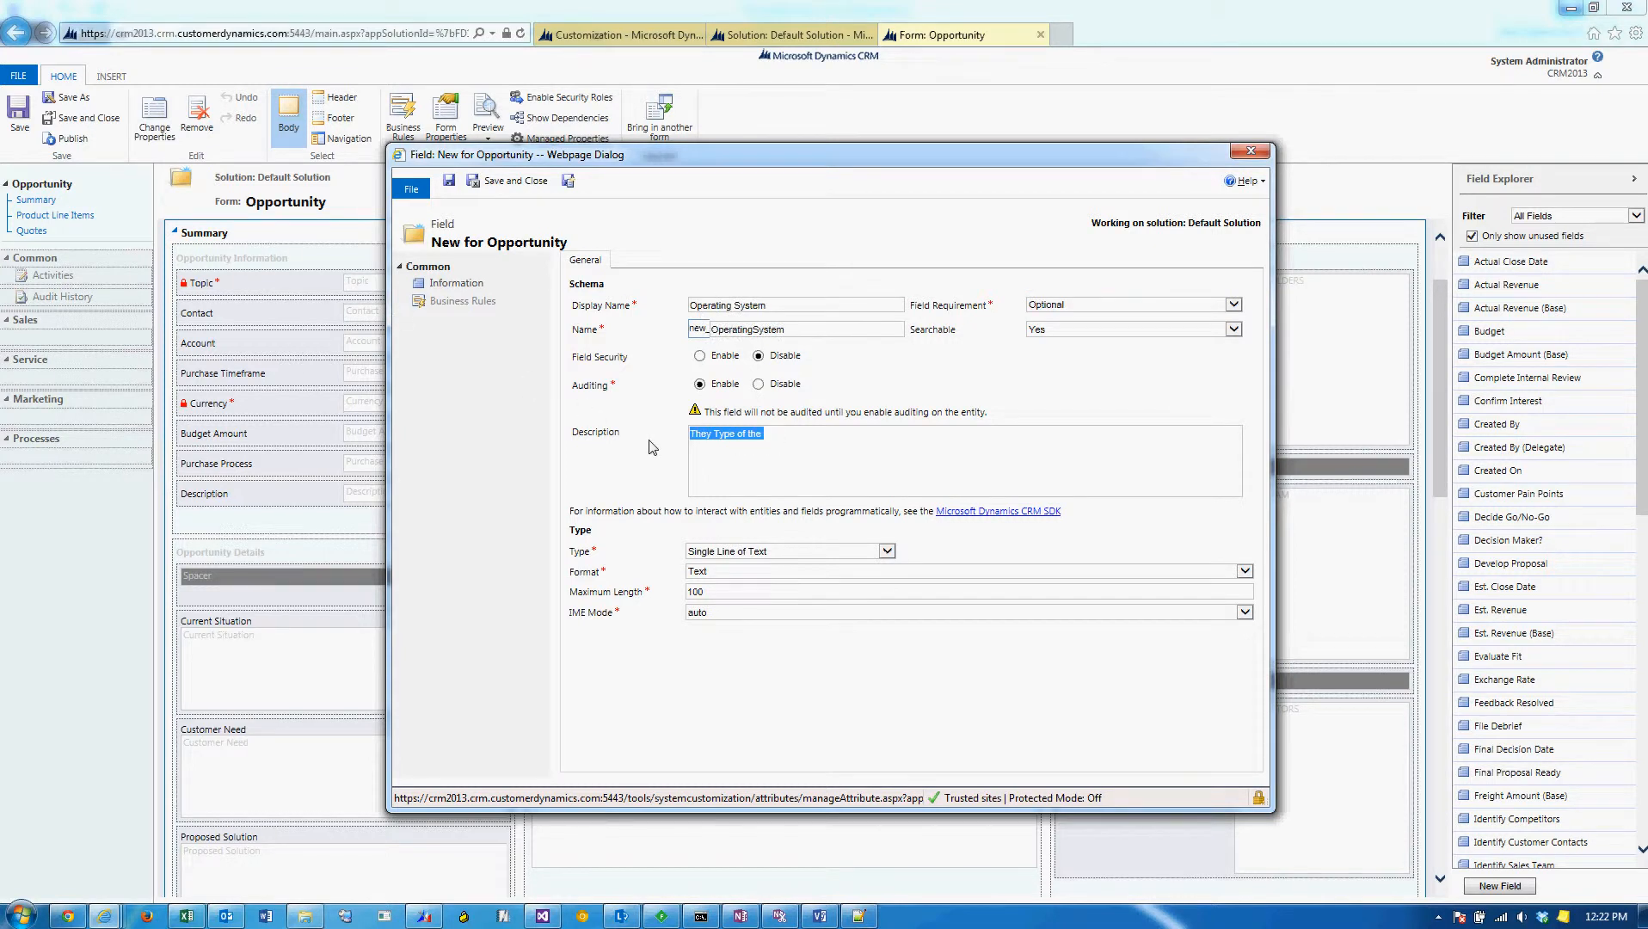
{"action": "type", "text": "THe OS the client uses"}
{"action": "left_click", "coordinate": [862, 551]}
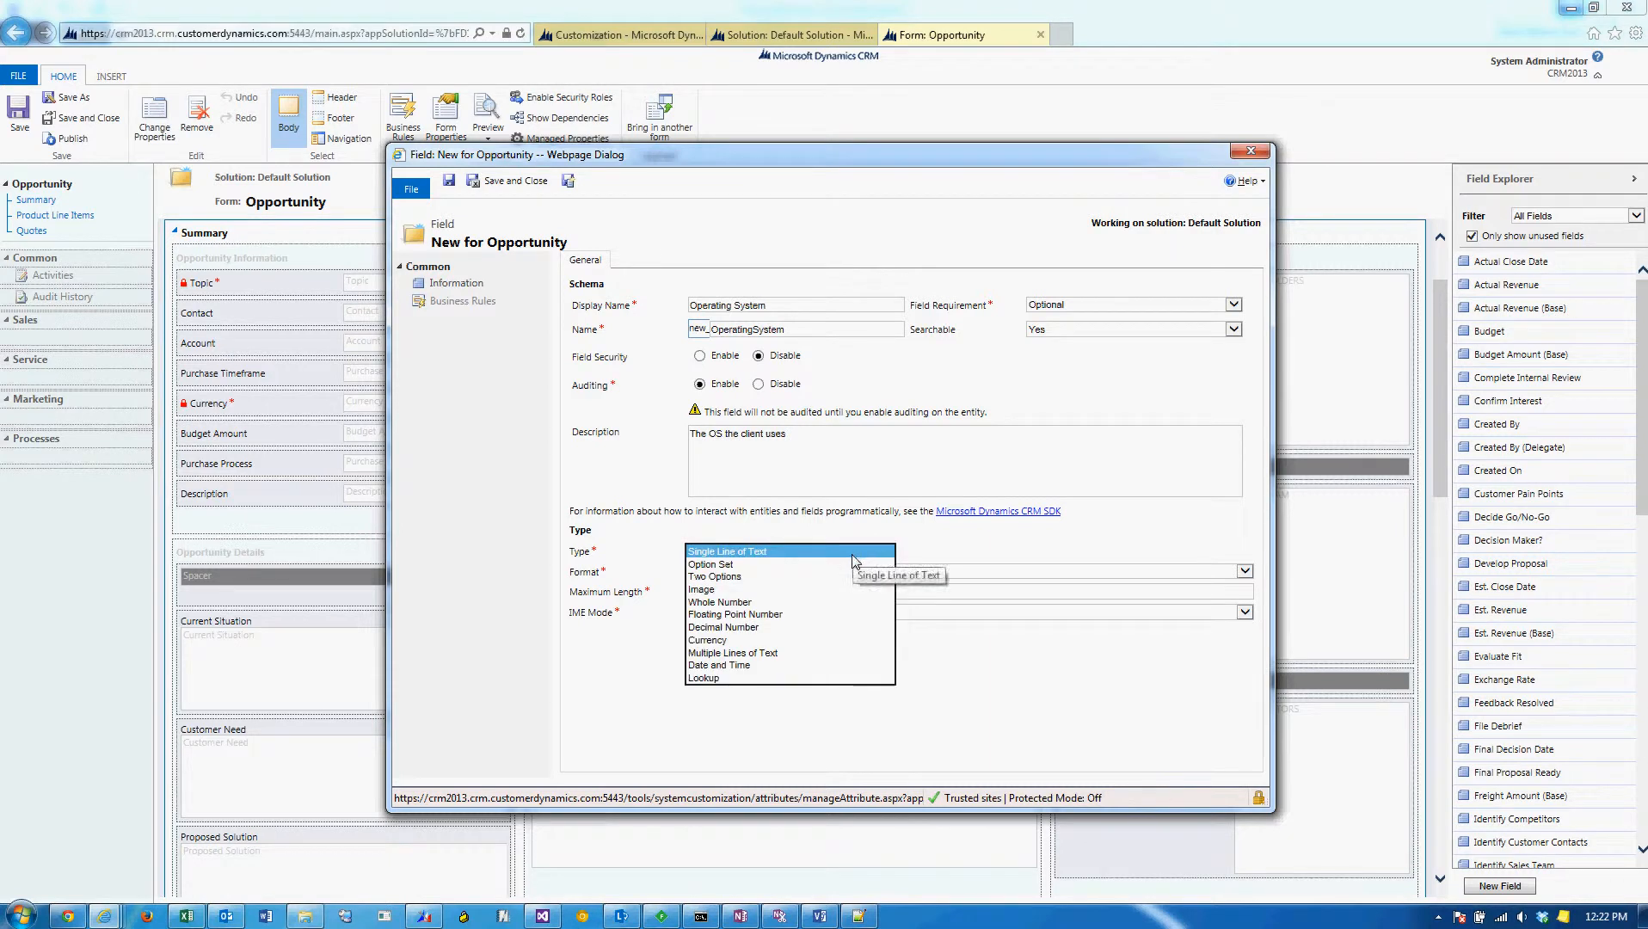
{"action": "left_click", "coordinate": [853, 564]}
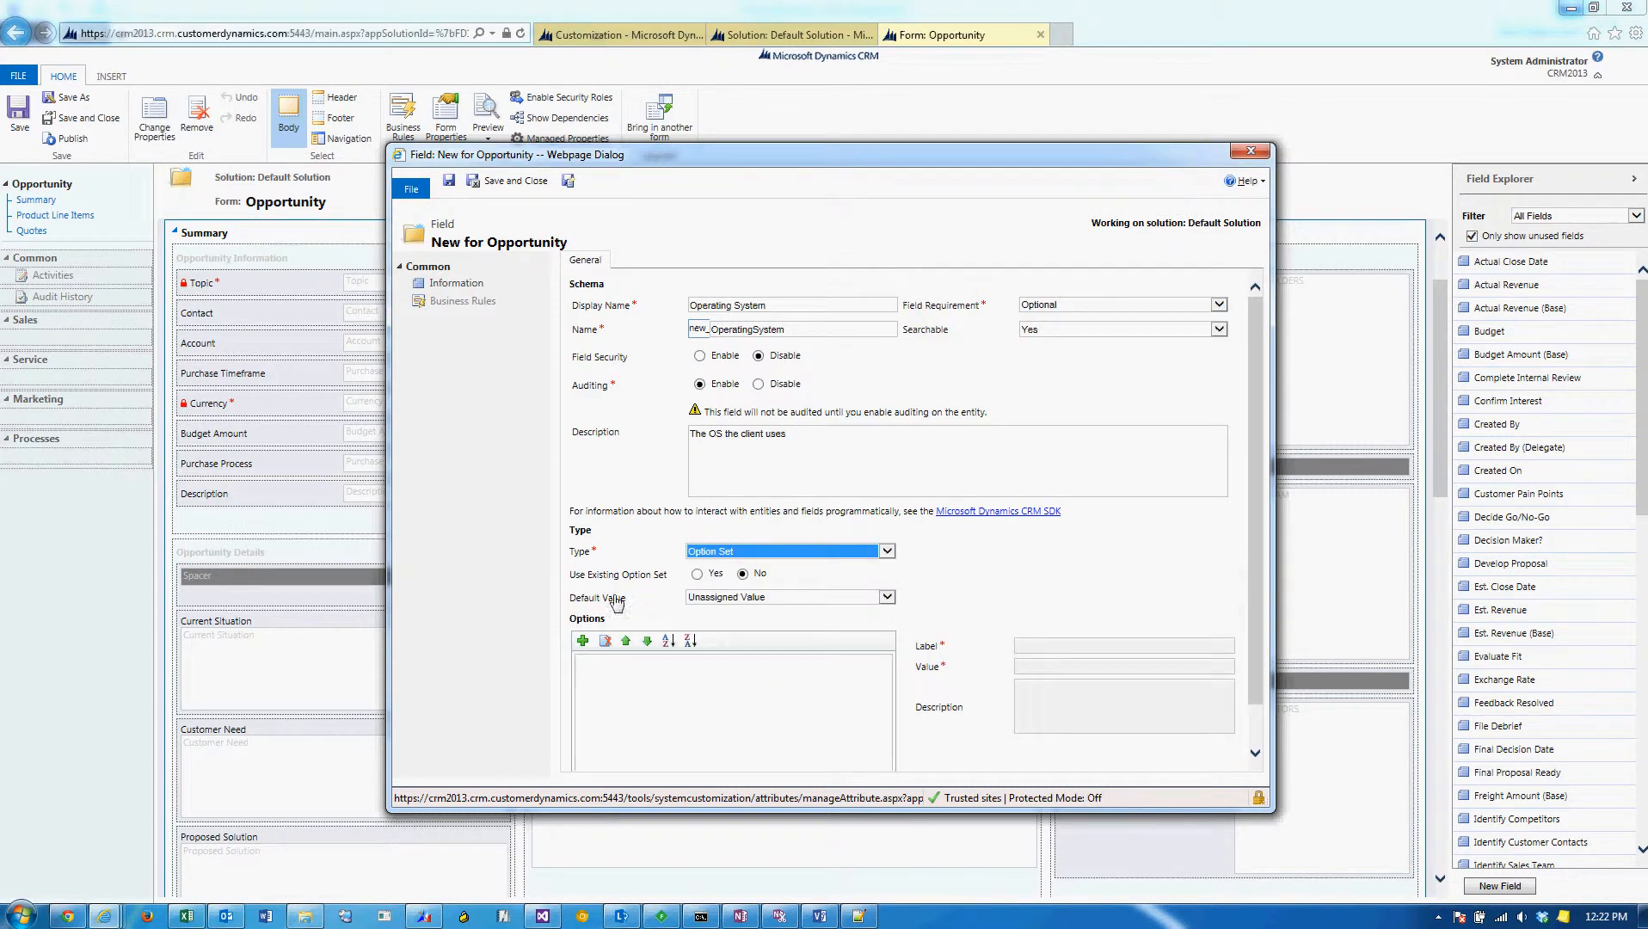
Set the field to use an existing option set and start a new reusable option set named Operating System.
{"action": "left_click", "coordinate": [697, 574]}
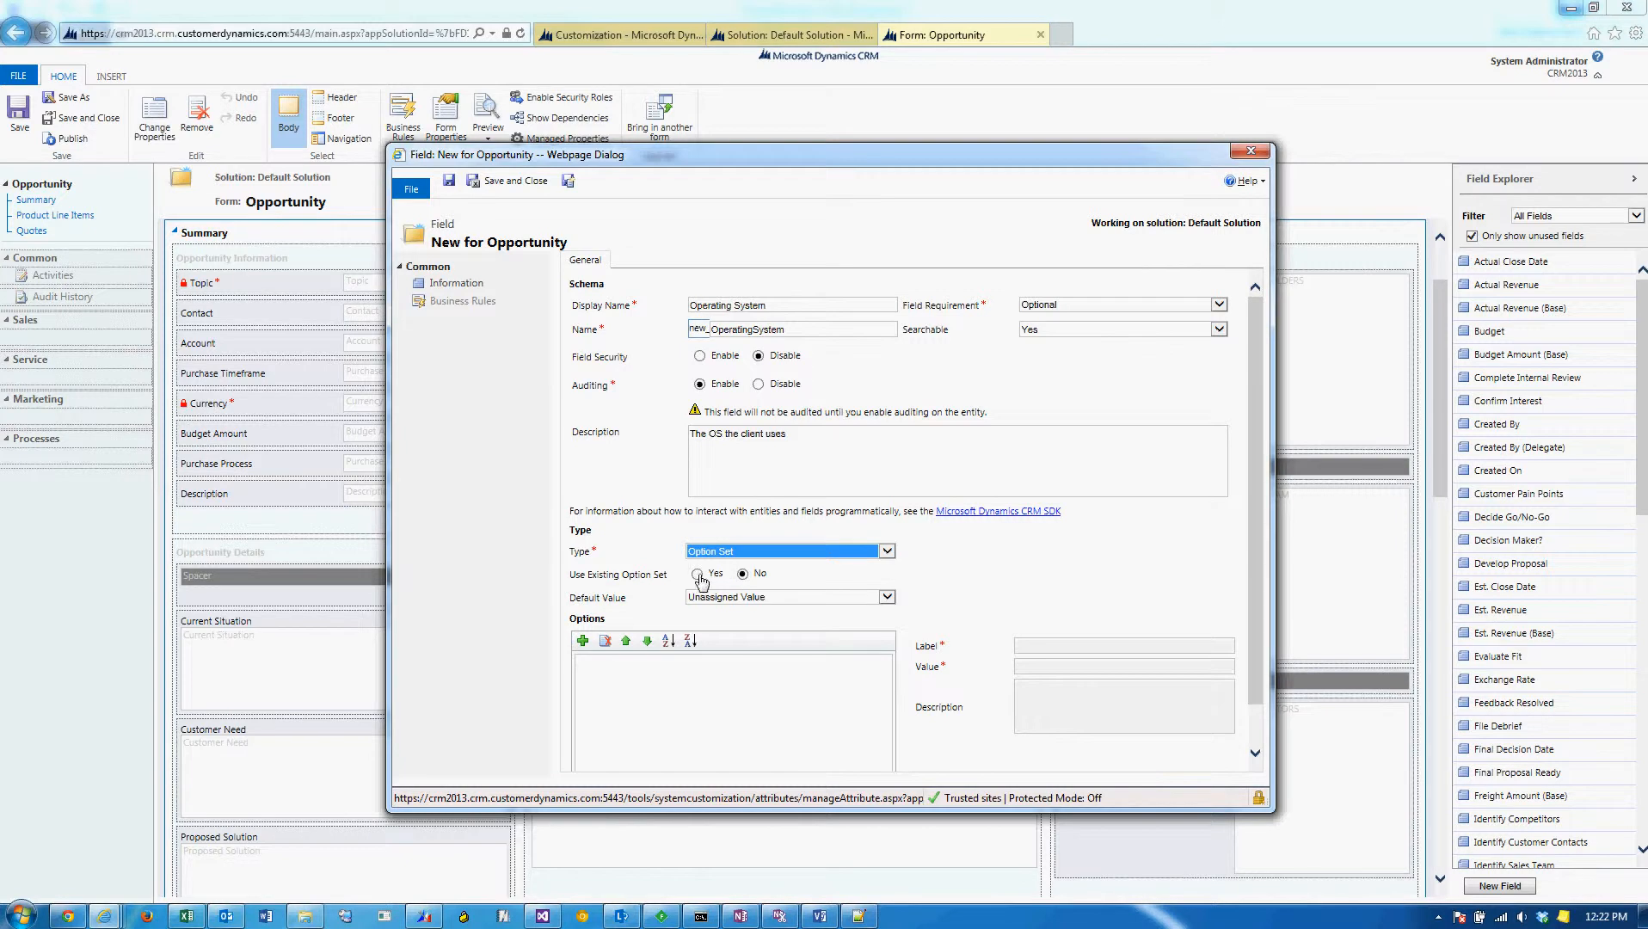
{"action": "left_click", "coordinate": [886, 598]}
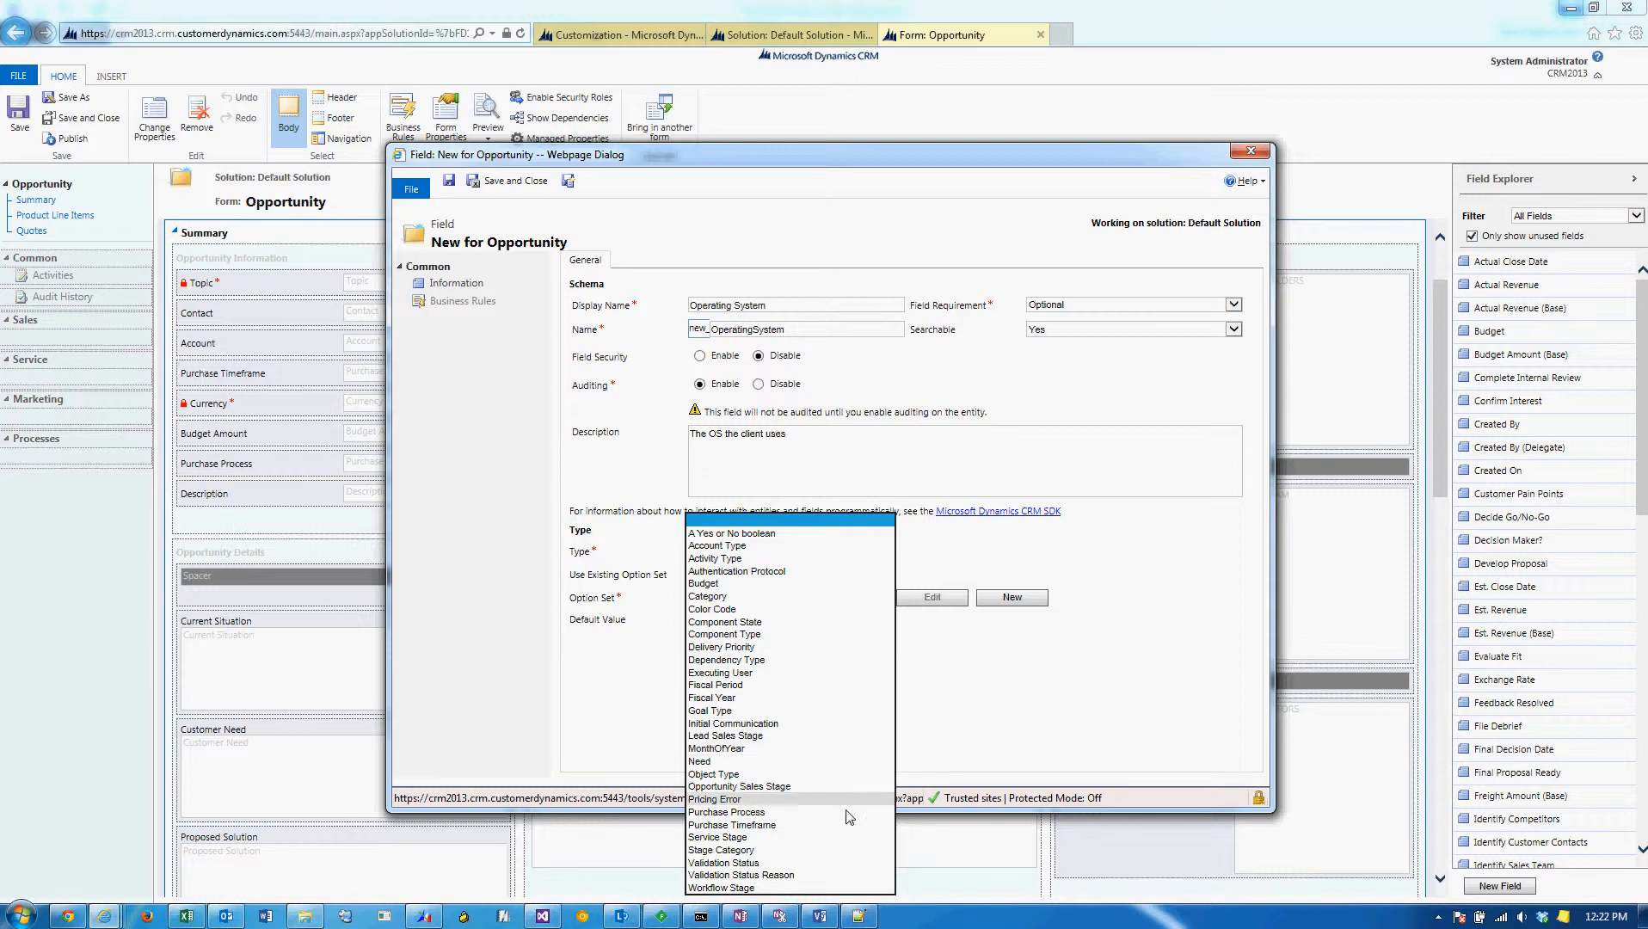
{"action": "left_click", "coordinate": [1021, 637]}
{"action": "left_click", "coordinate": [1023, 602]}
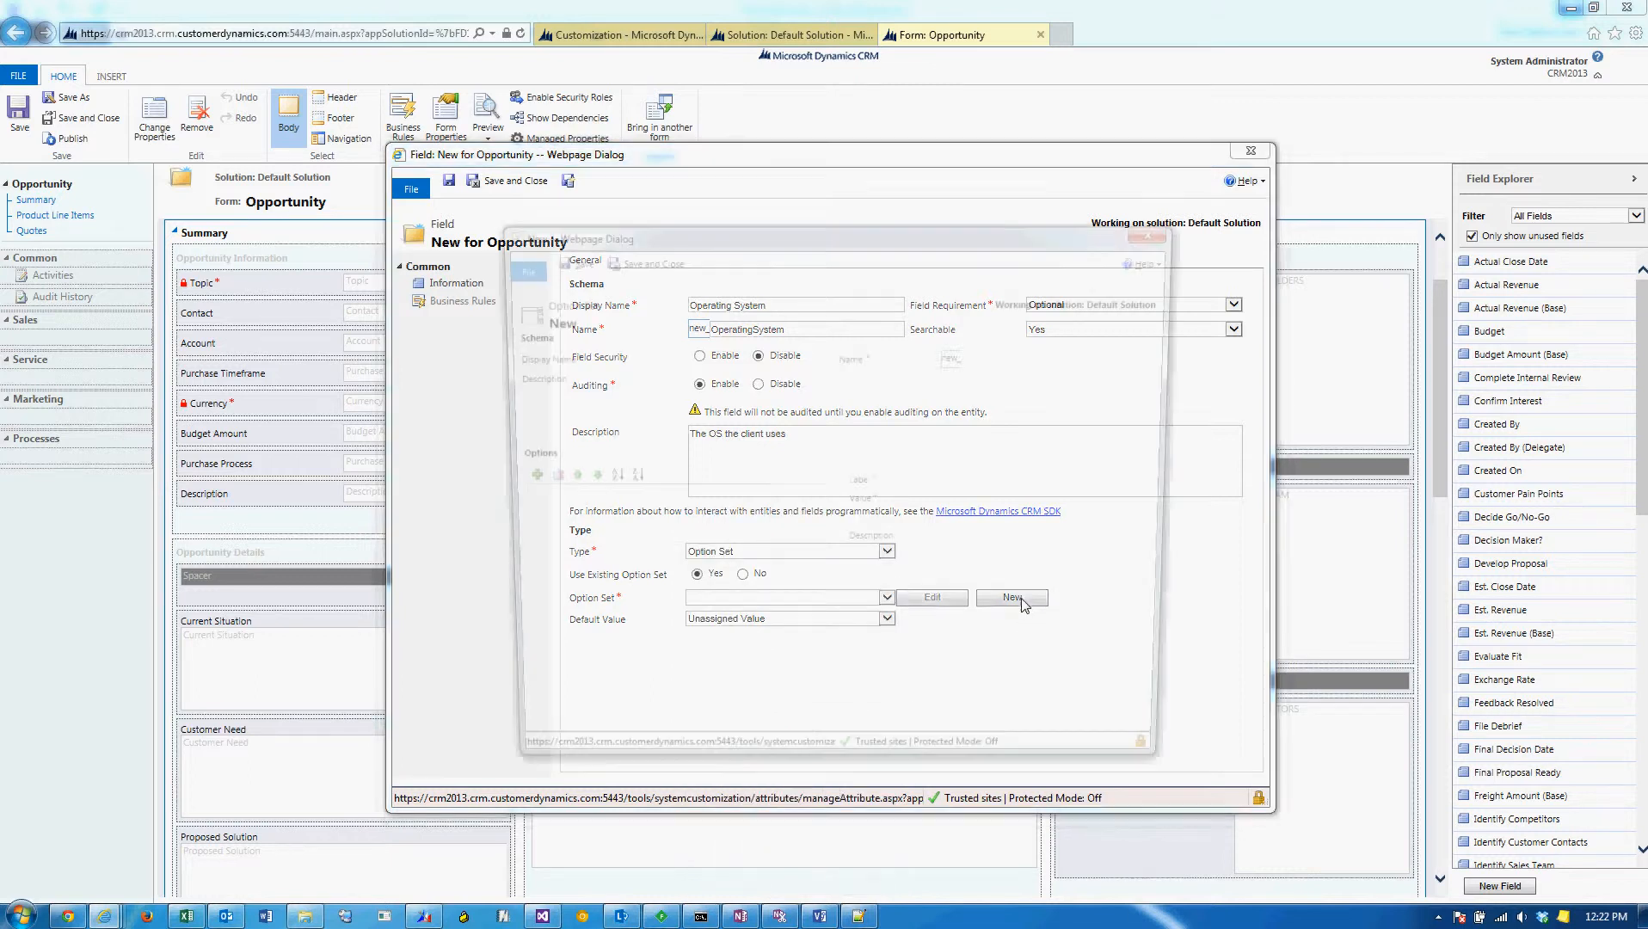
{"action": "left_click", "coordinate": [759, 356]}
{"action": "type", "text": "Operating Syst"}
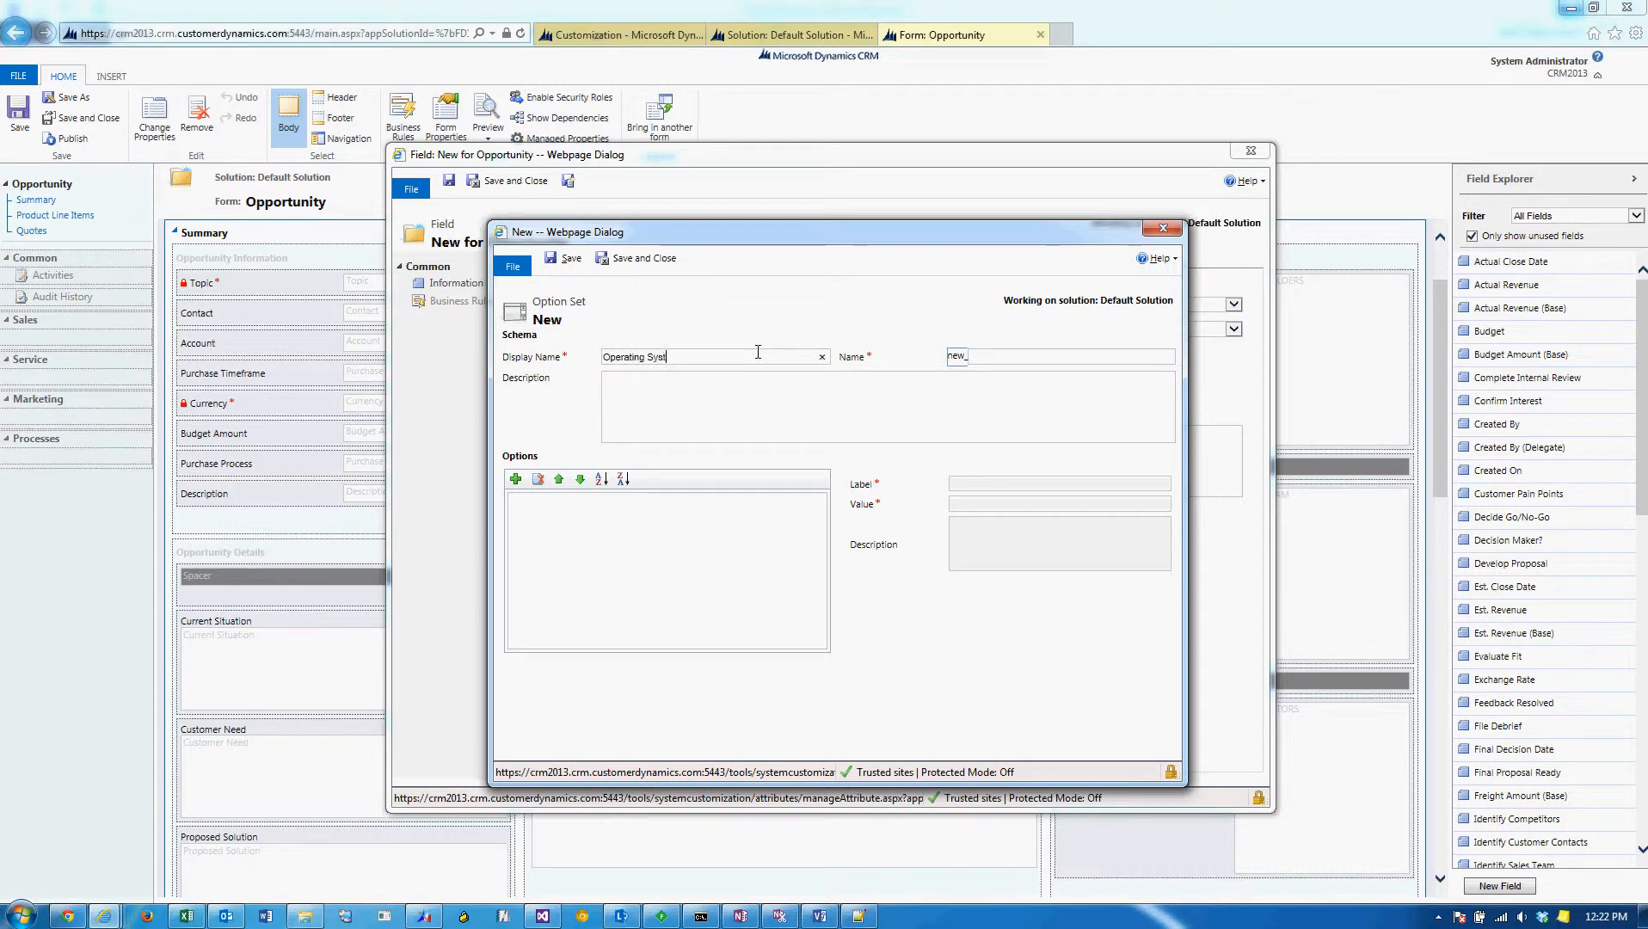
{"action": "type", "text": "em"}
{"action": "left_click", "coordinate": [732, 415]}
Add the options Windows, Linux and iOS to the Operating System option set.
{"action": "left_click", "coordinate": [515, 478]}
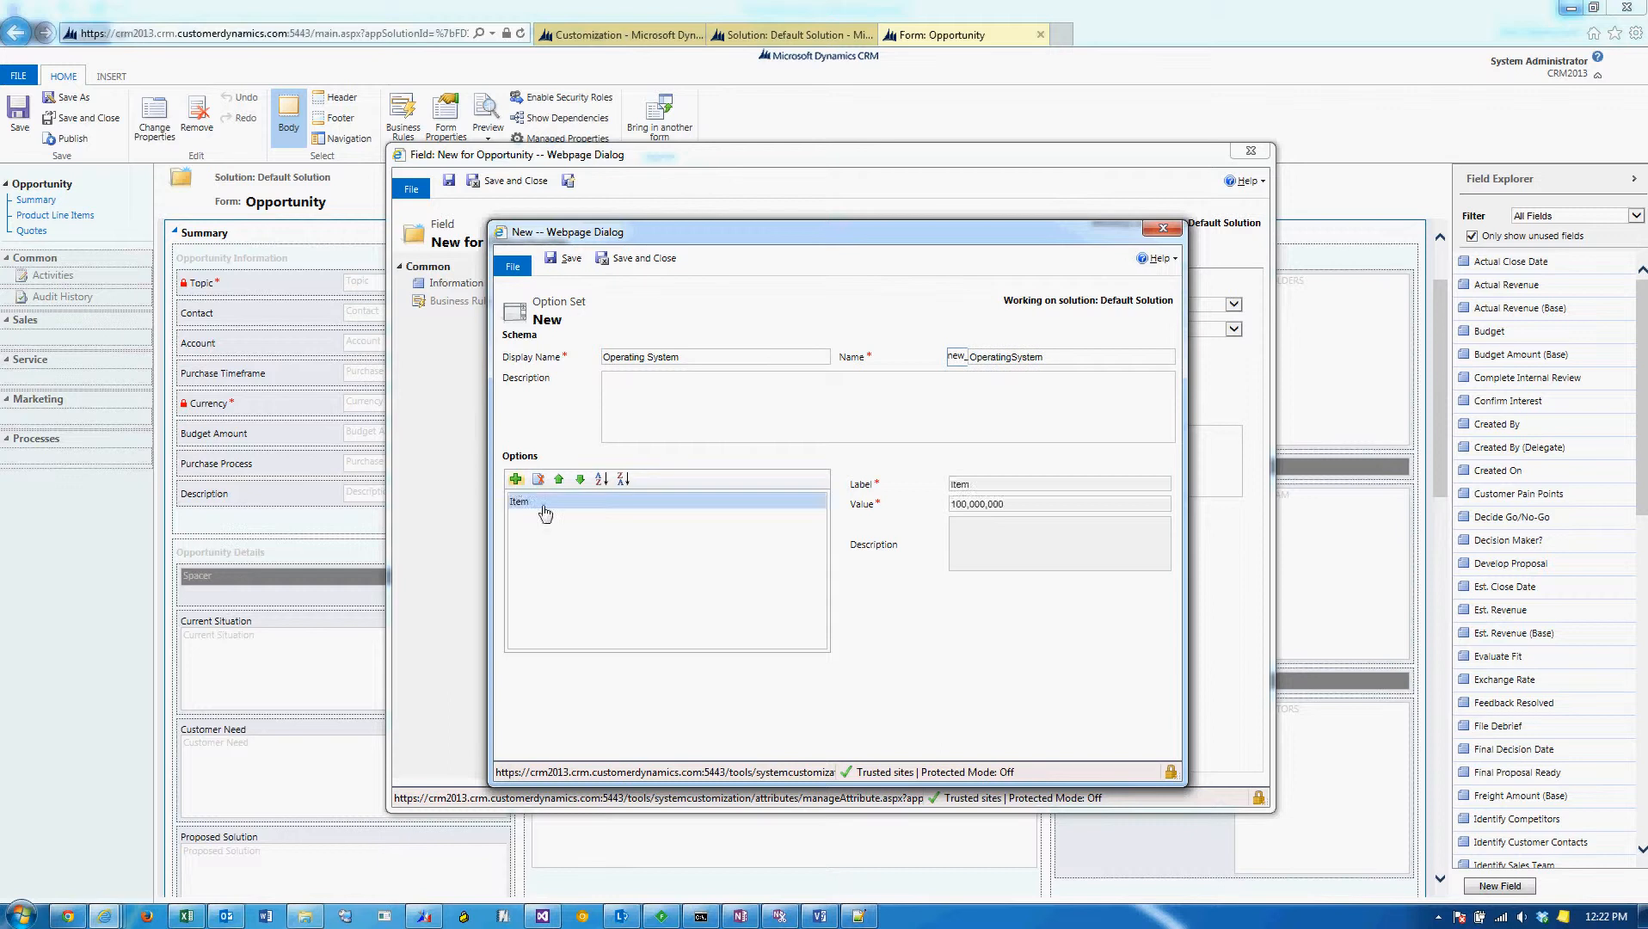
{"action": "type", "text": "Windows"}
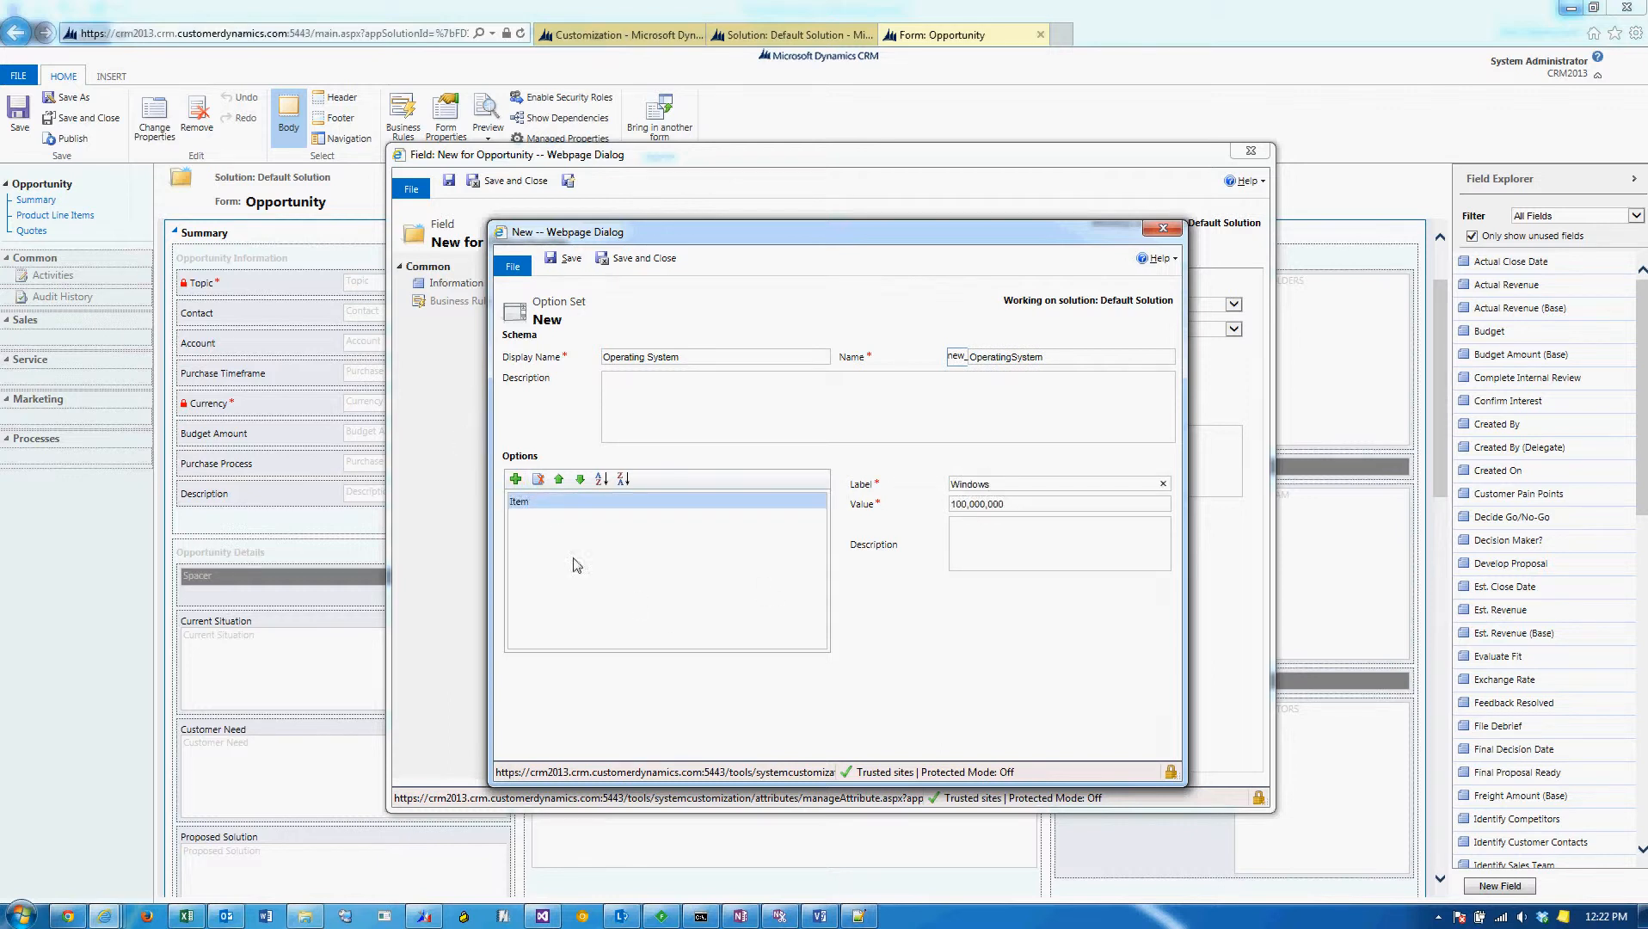
{"action": "left_click", "coordinate": [515, 478]}
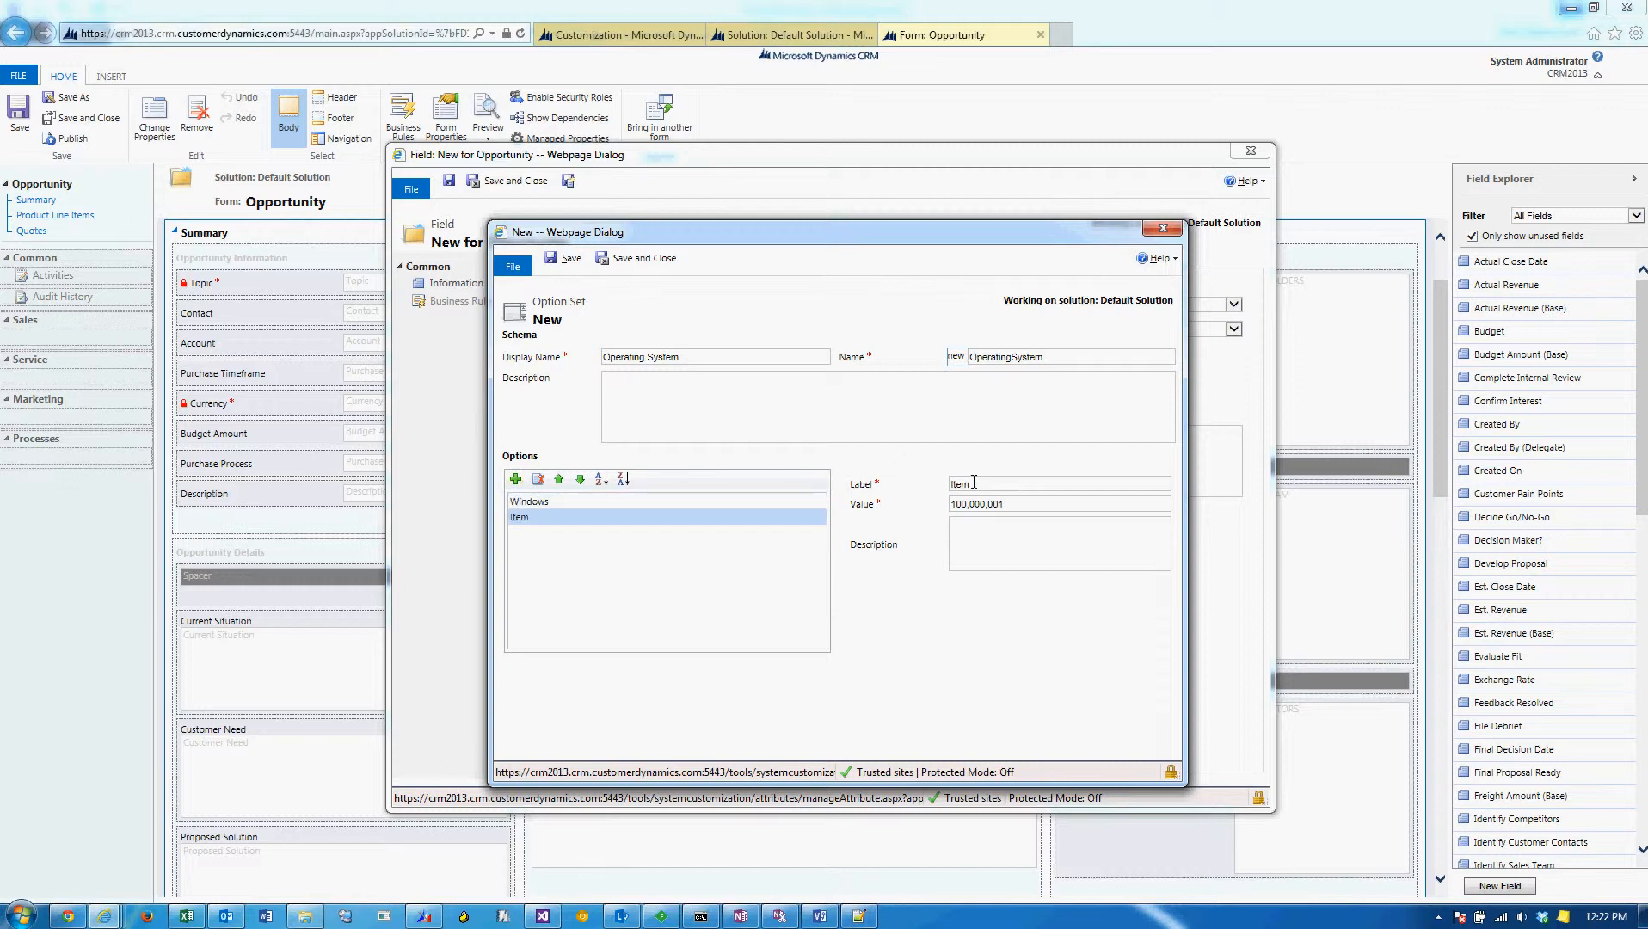
{"action": "type", "text": "Linux"}
{"action": "left_click", "coordinate": [516, 479]}
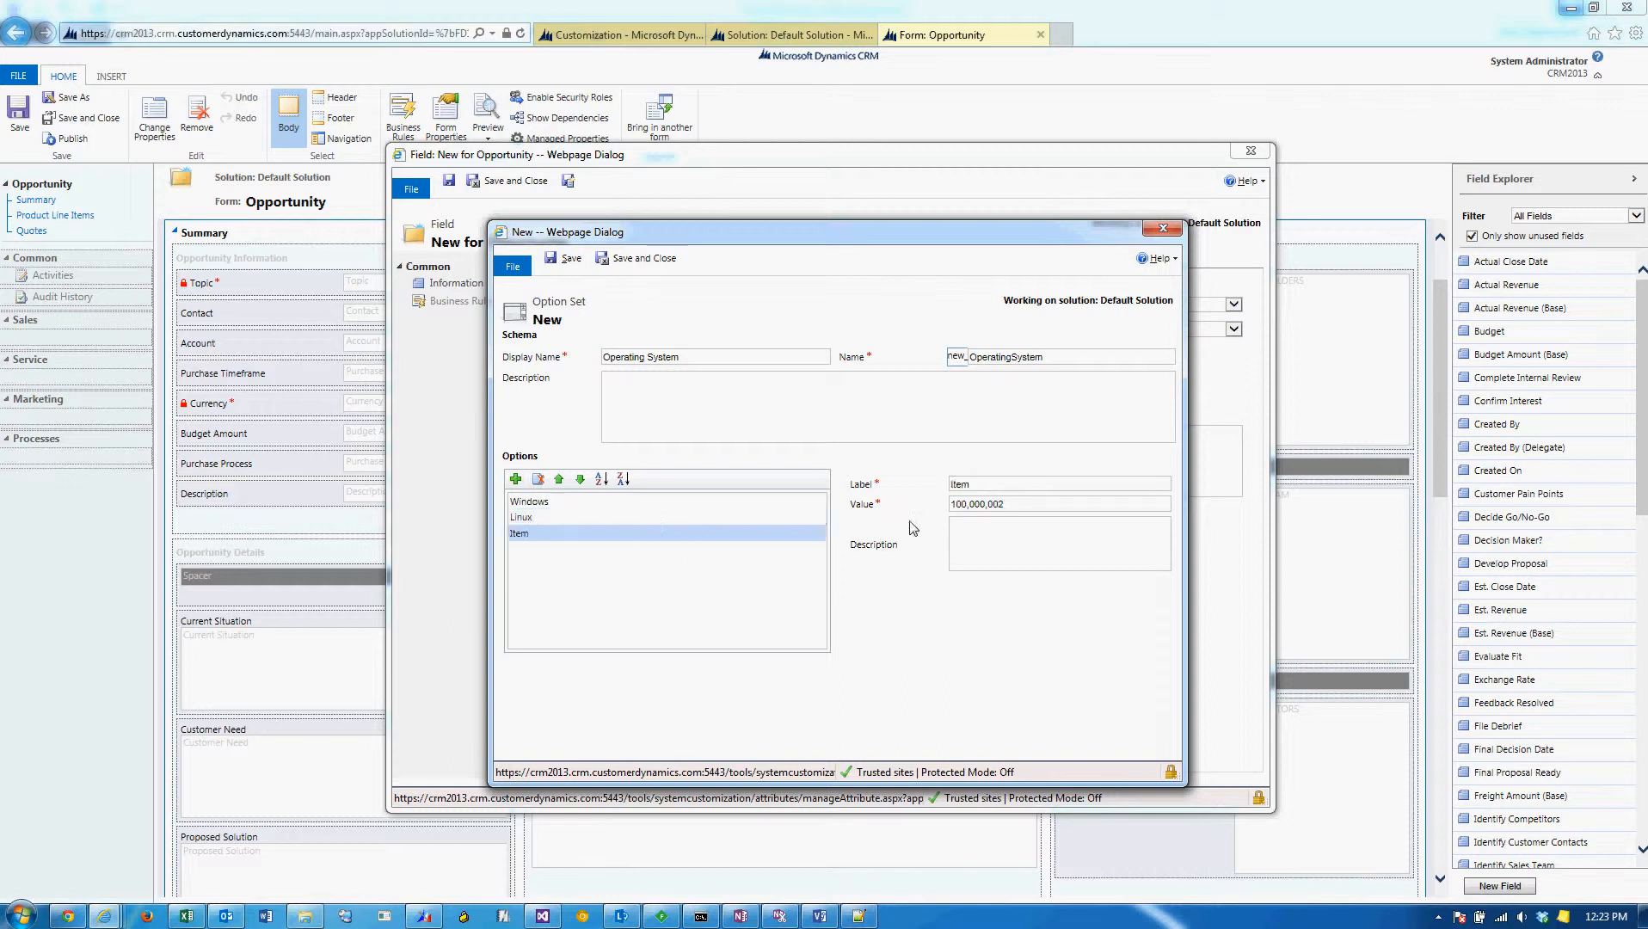
{"action": "type", "text": "iOS"}
Enter an option set description beginning "The operating system that the client", and save and close the option set.
{"action": "left_click", "coordinate": [703, 611]}
{"action": "type", "text": "The operating system that the client uses"}
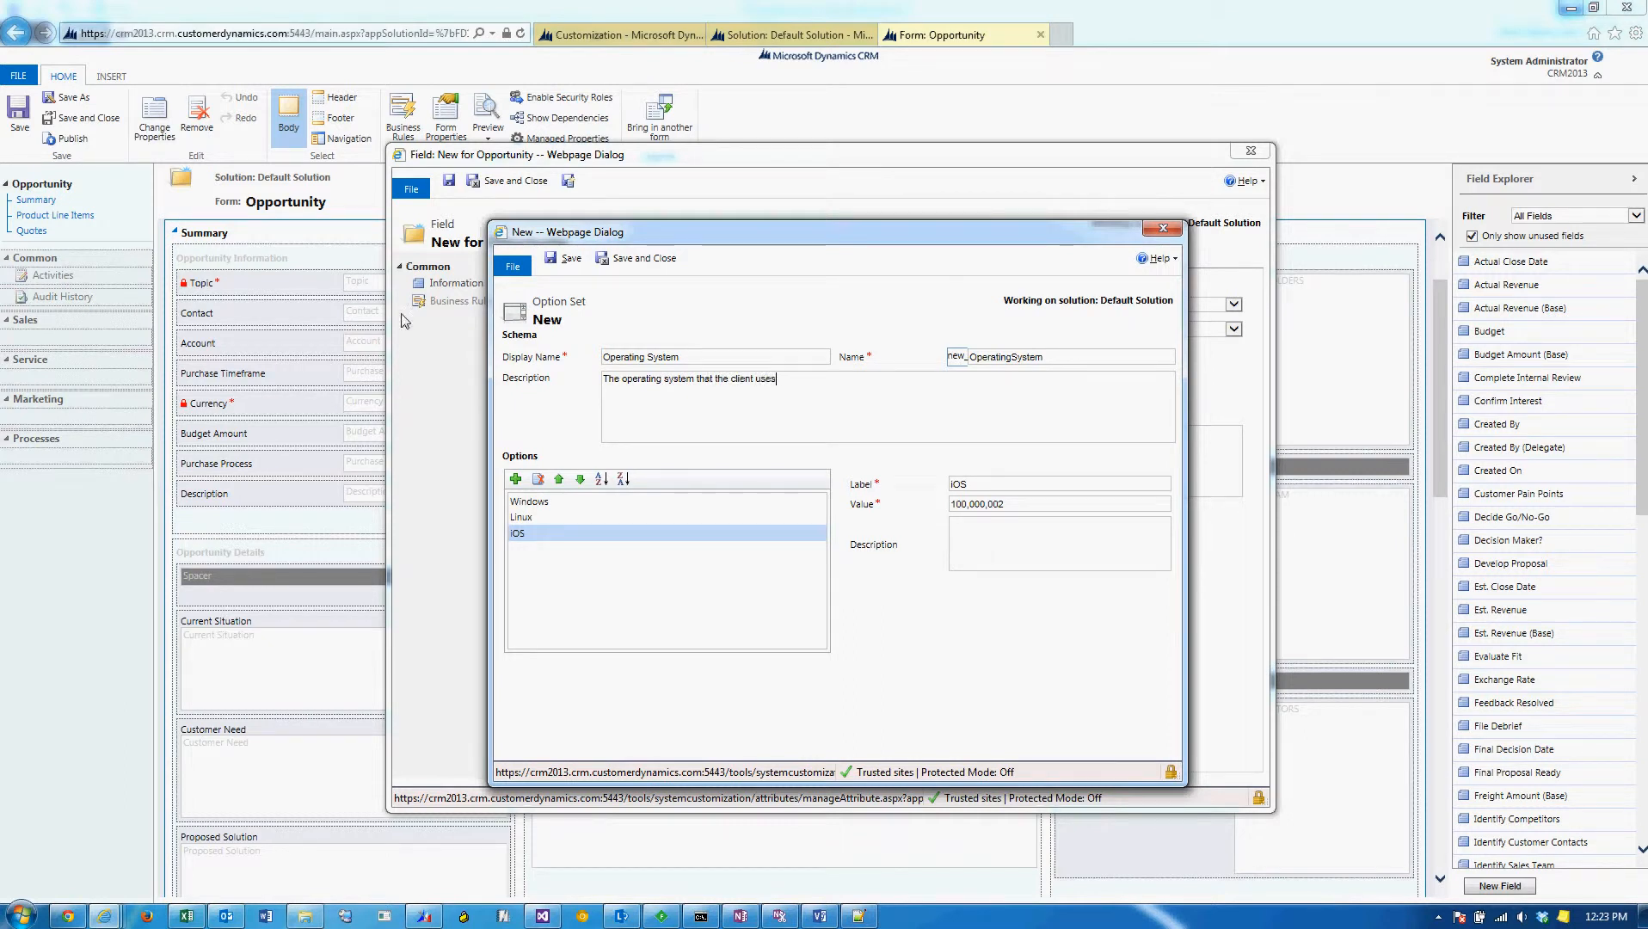
{"action": "left_click", "coordinate": [641, 259]}
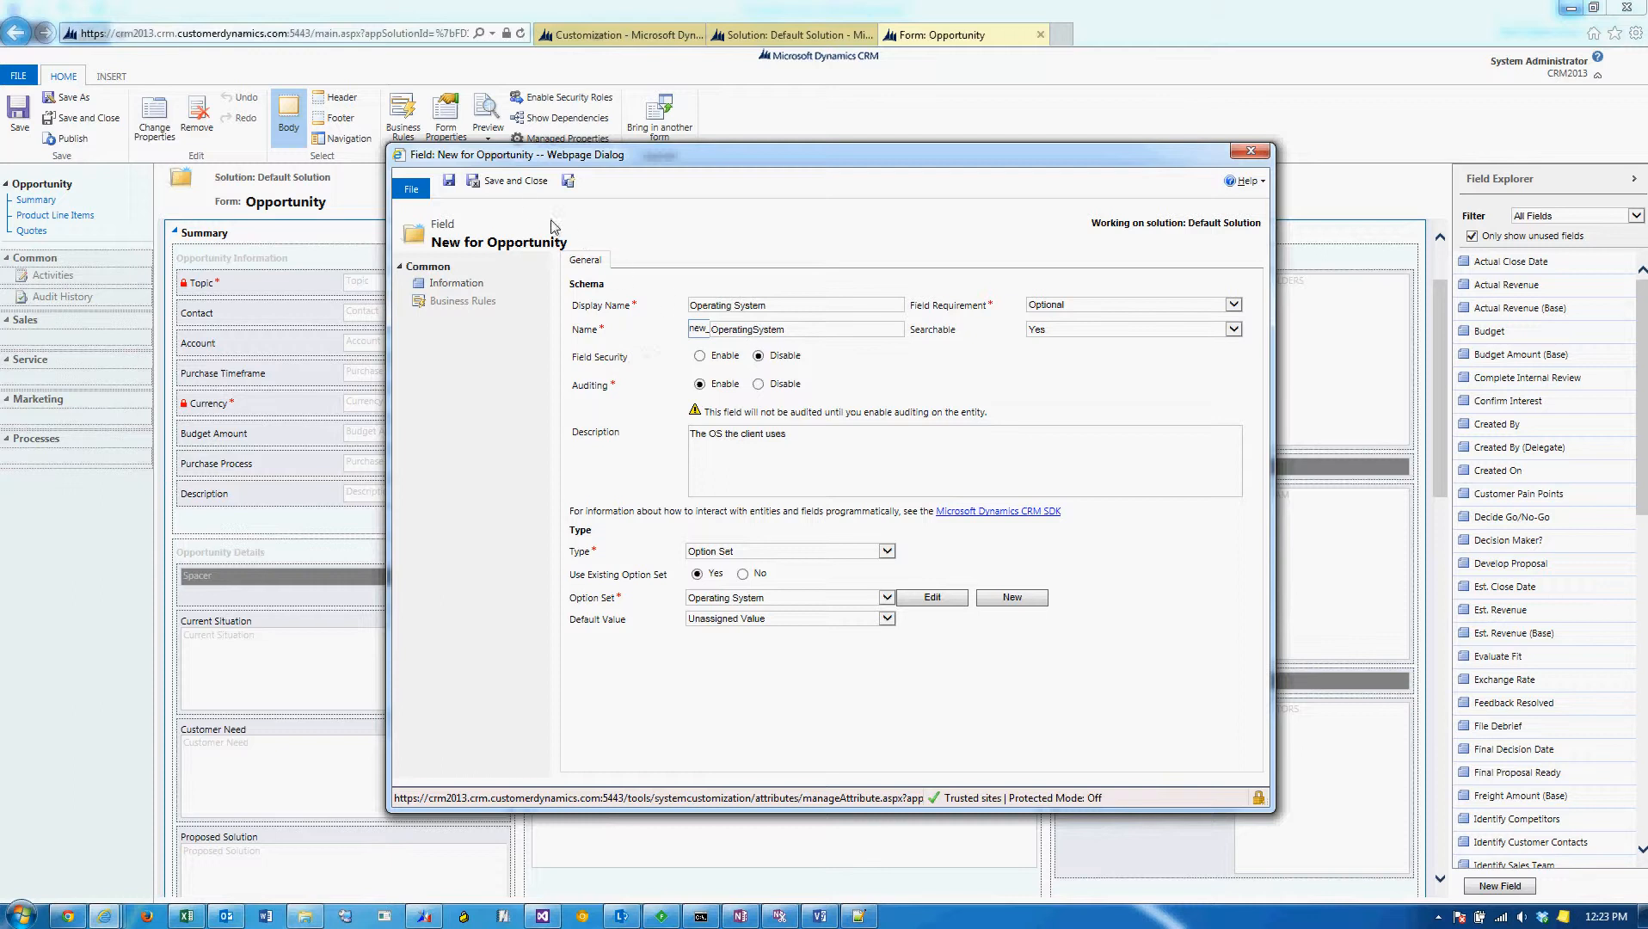
Save the new Operating System field and place it below Description in the form's Opportunity Information section.
{"action": "left_click", "coordinate": [510, 185]}
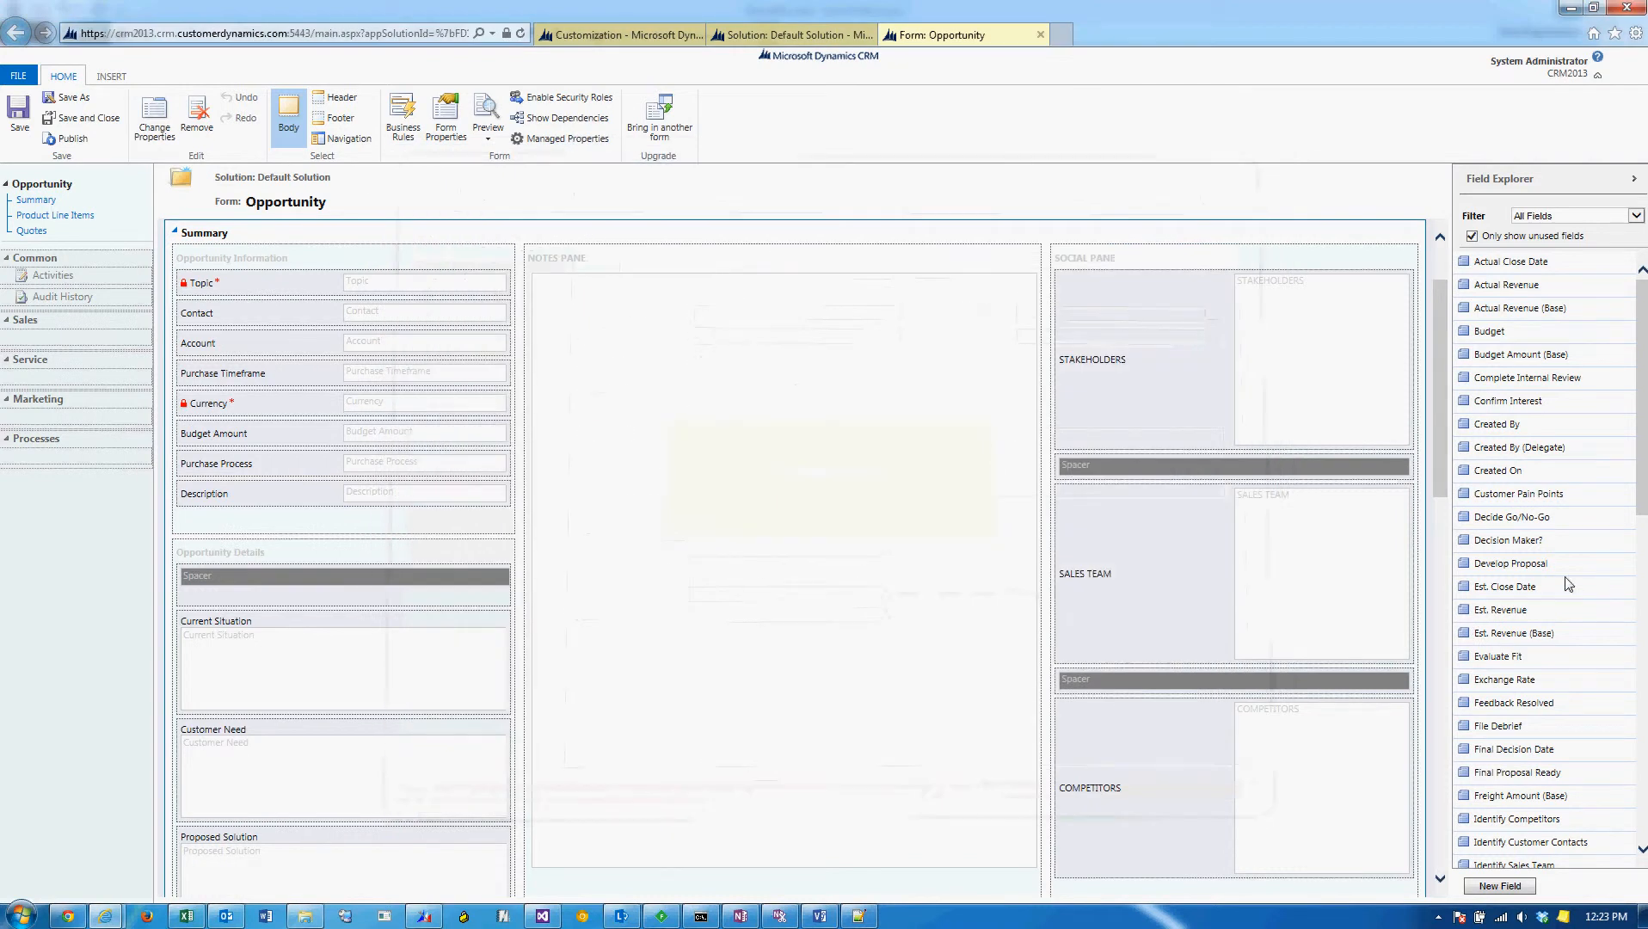
{"action": "scroll", "coordinate": [1569, 586], "scroll_direction": "down", "scroll_amount": 4}
{"action": "left_click_drag", "start_coordinate": [1537, 729], "coordinate": [435, 521]}
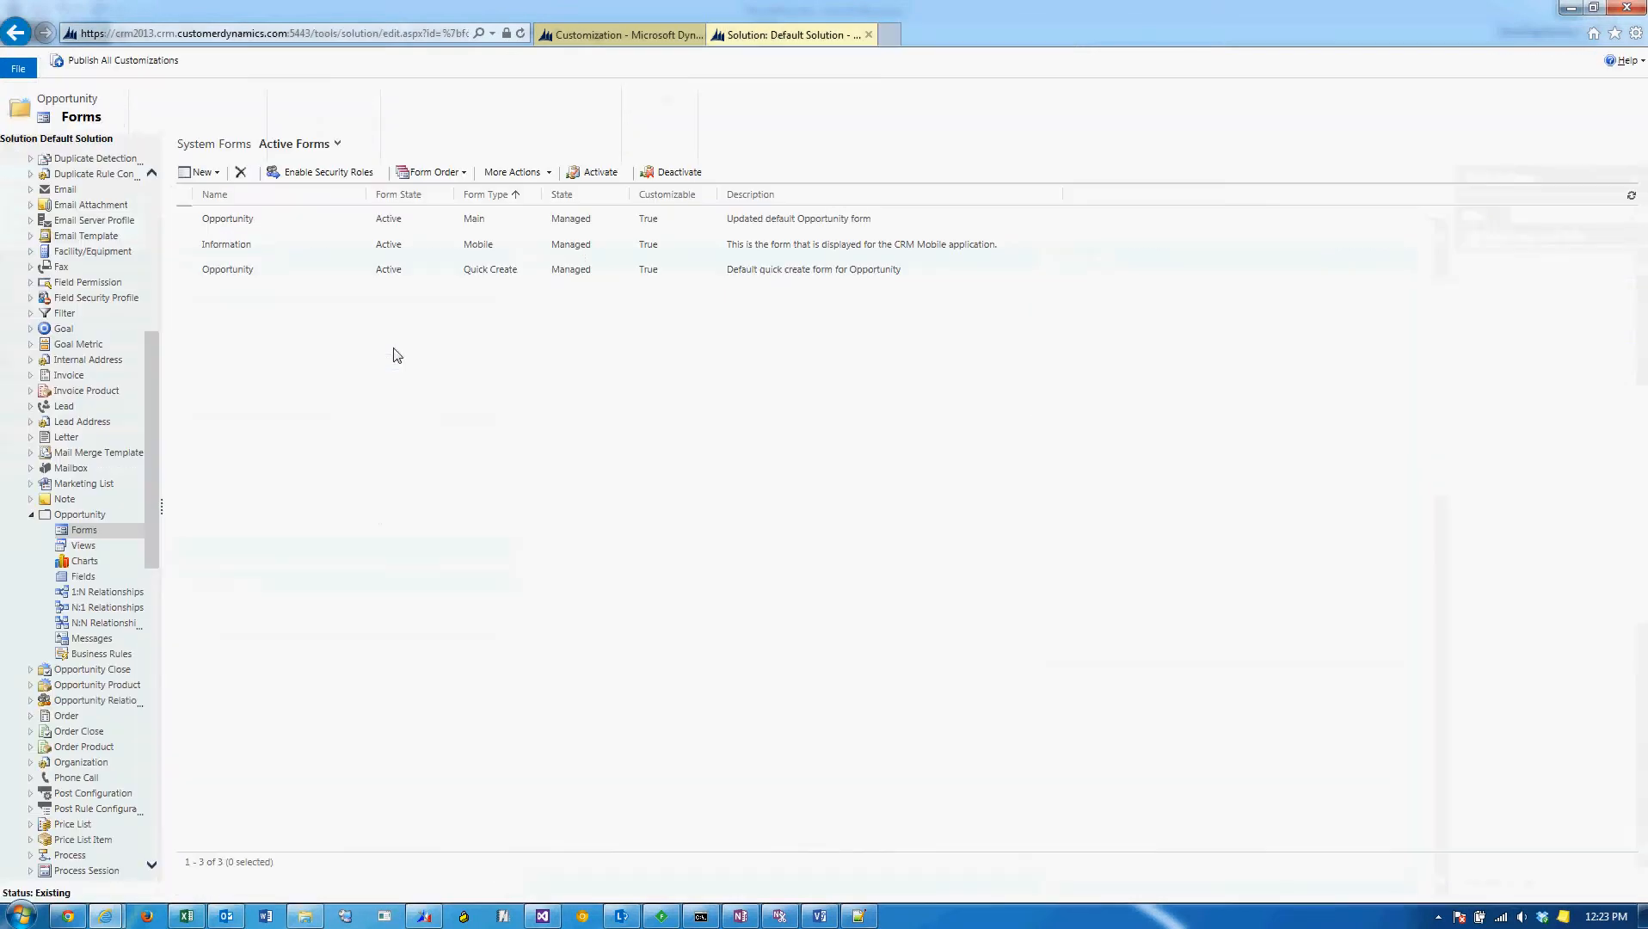
Open the Quote entity's active Main form for editing.
{"action": "left_click_drag", "start_coordinate": [150, 370], "coordinate": [149, 520]}
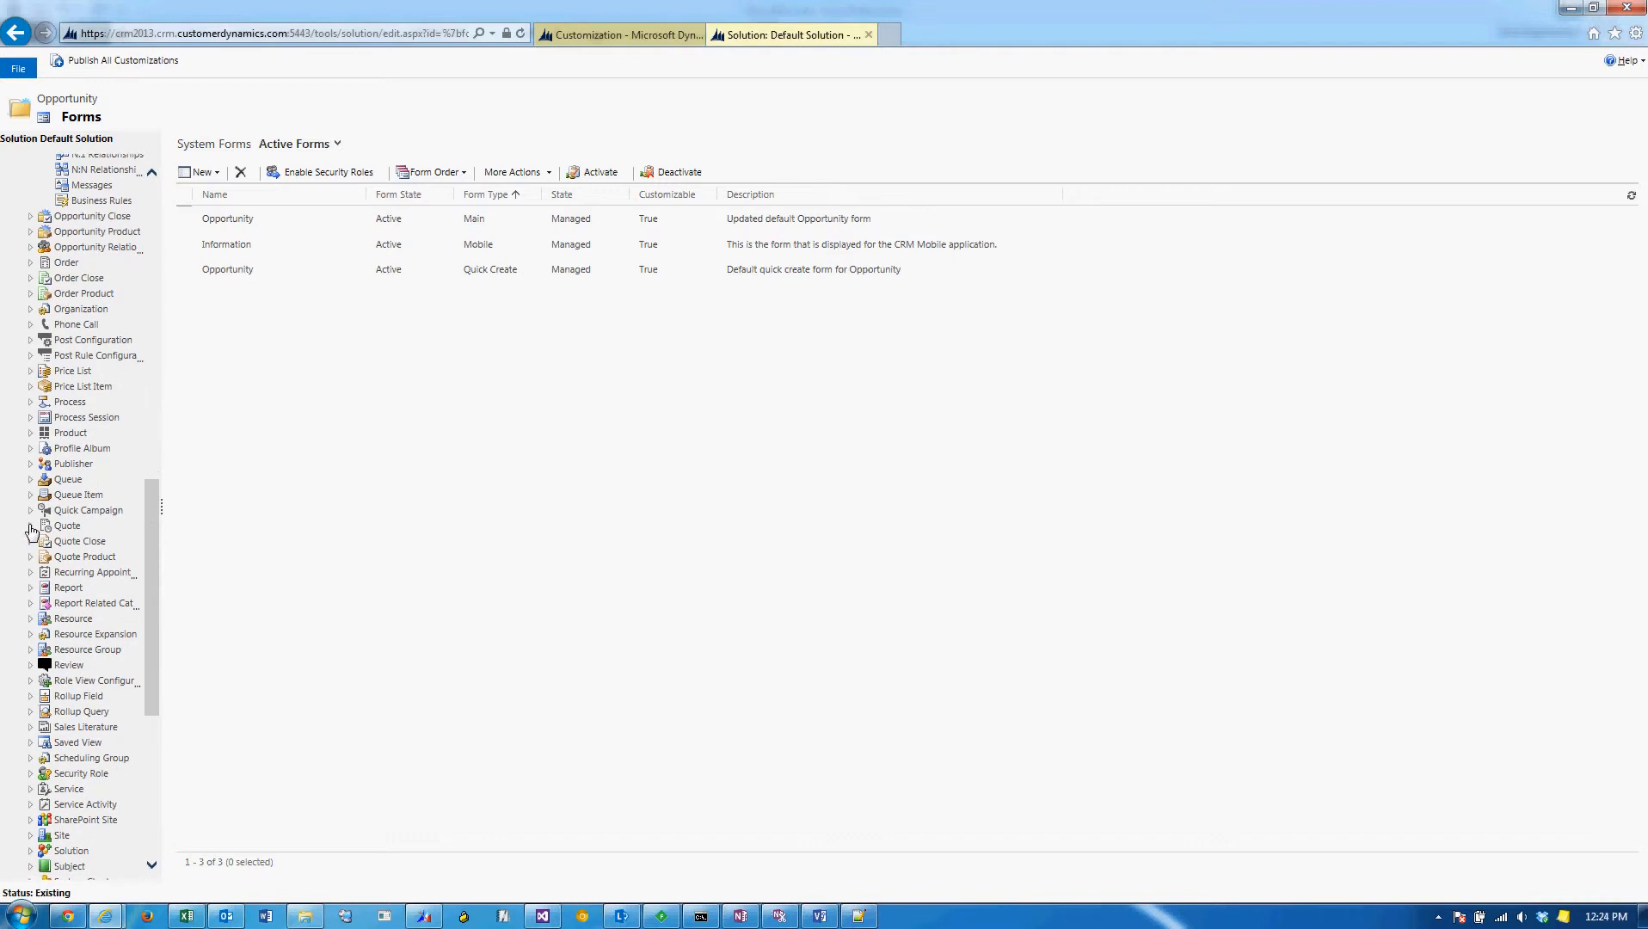
{"action": "left_click", "coordinate": [30, 527]}
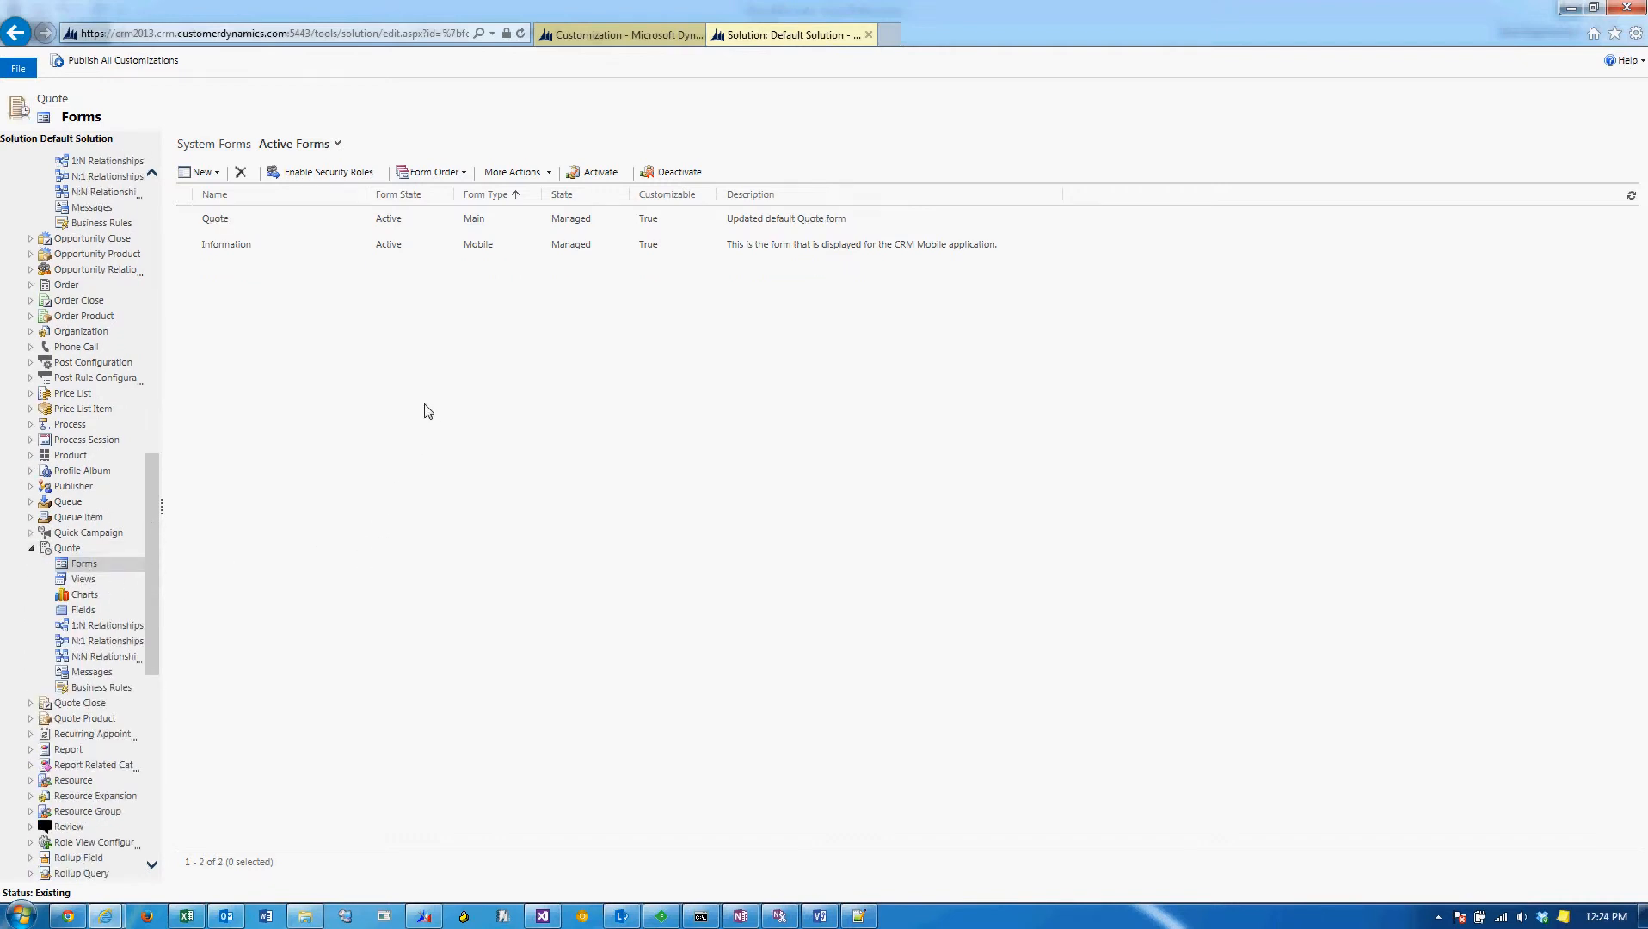
{"action": "left_click", "coordinate": [315, 224]}
{"action": "double_click", "coordinate": [286, 217]}
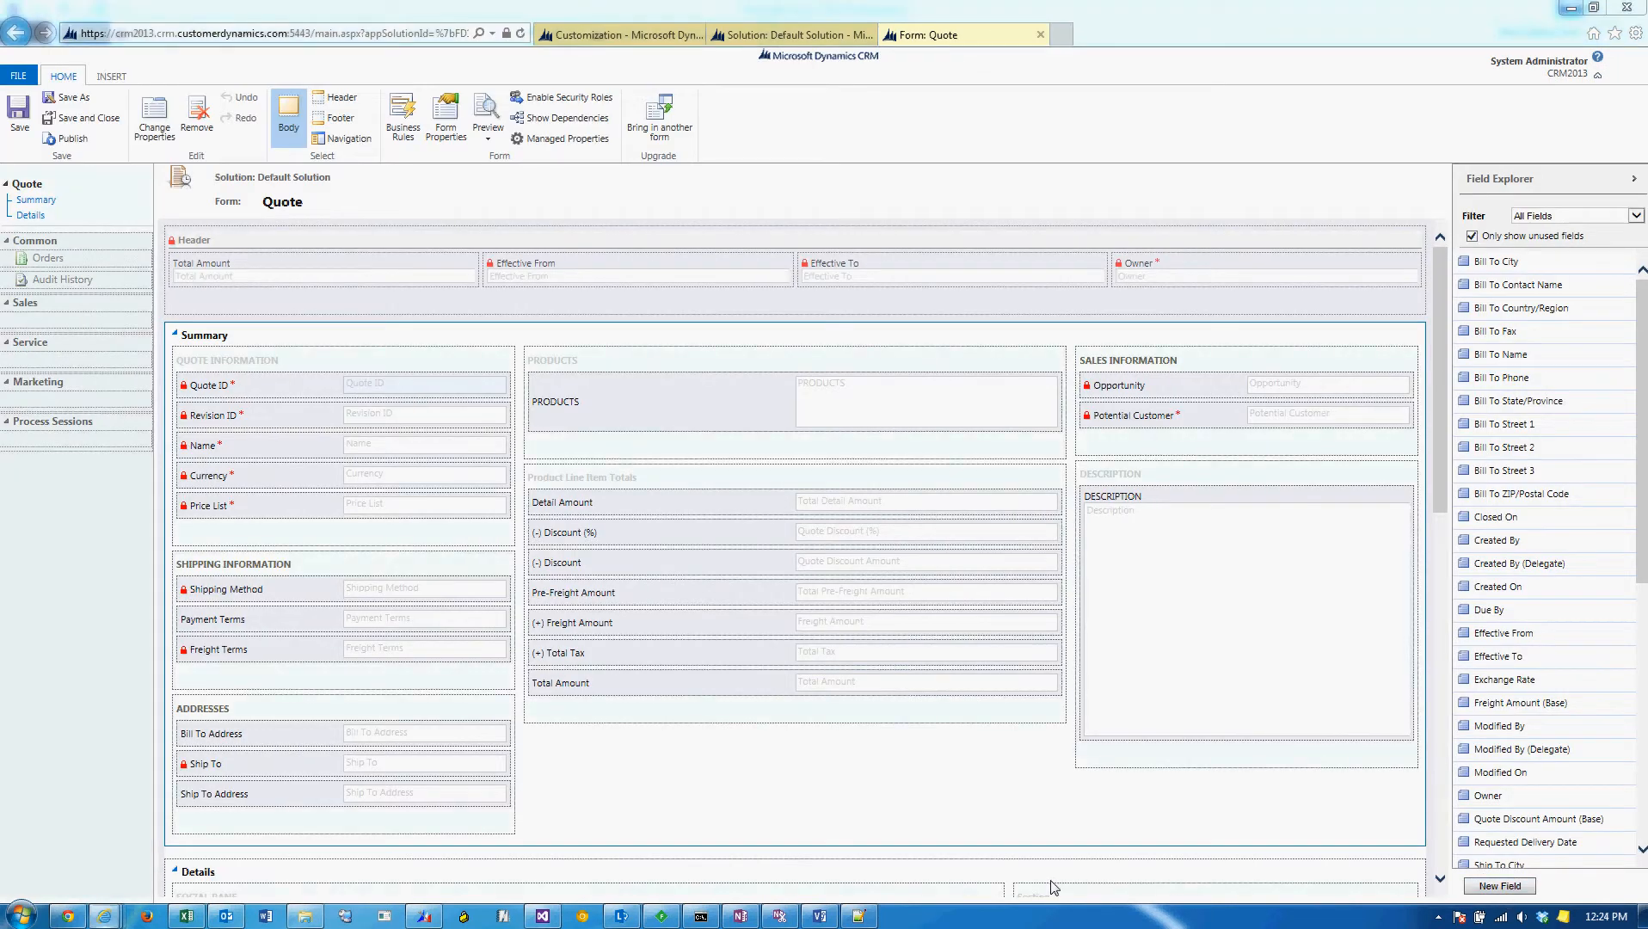
Start a new Quote field with the display name Operating System and the description "The OS the clinet uses".
{"action": "left_click", "coordinate": [1499, 886]}
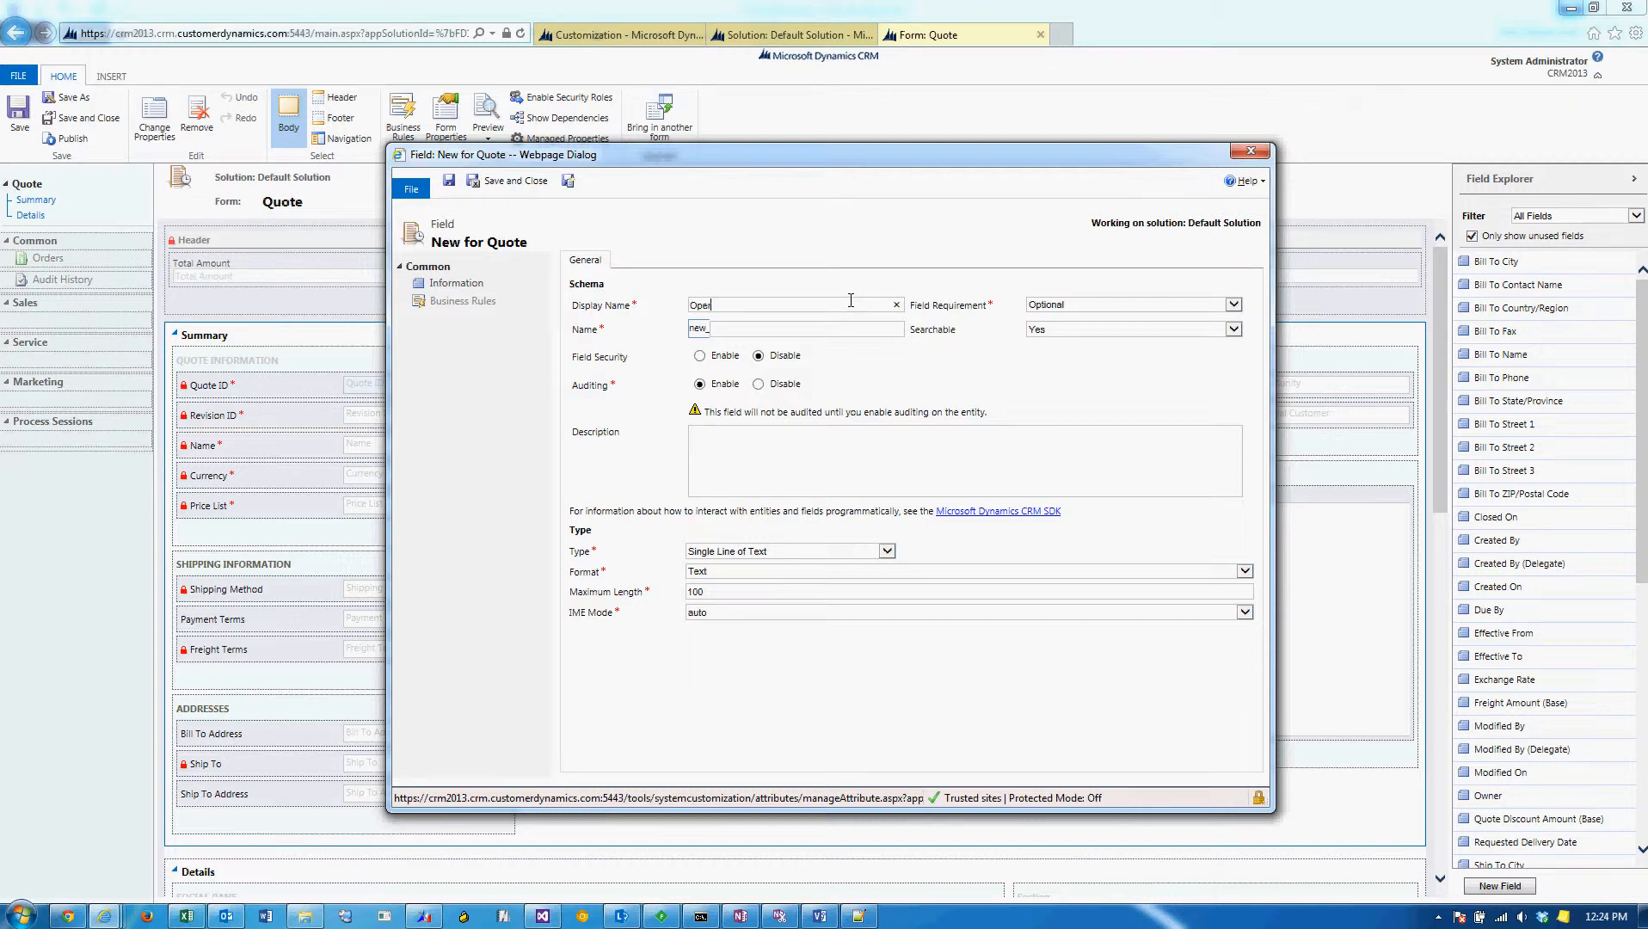
{"action": "type", "text": "Operating System"}
{"action": "key", "text": "Tab"}
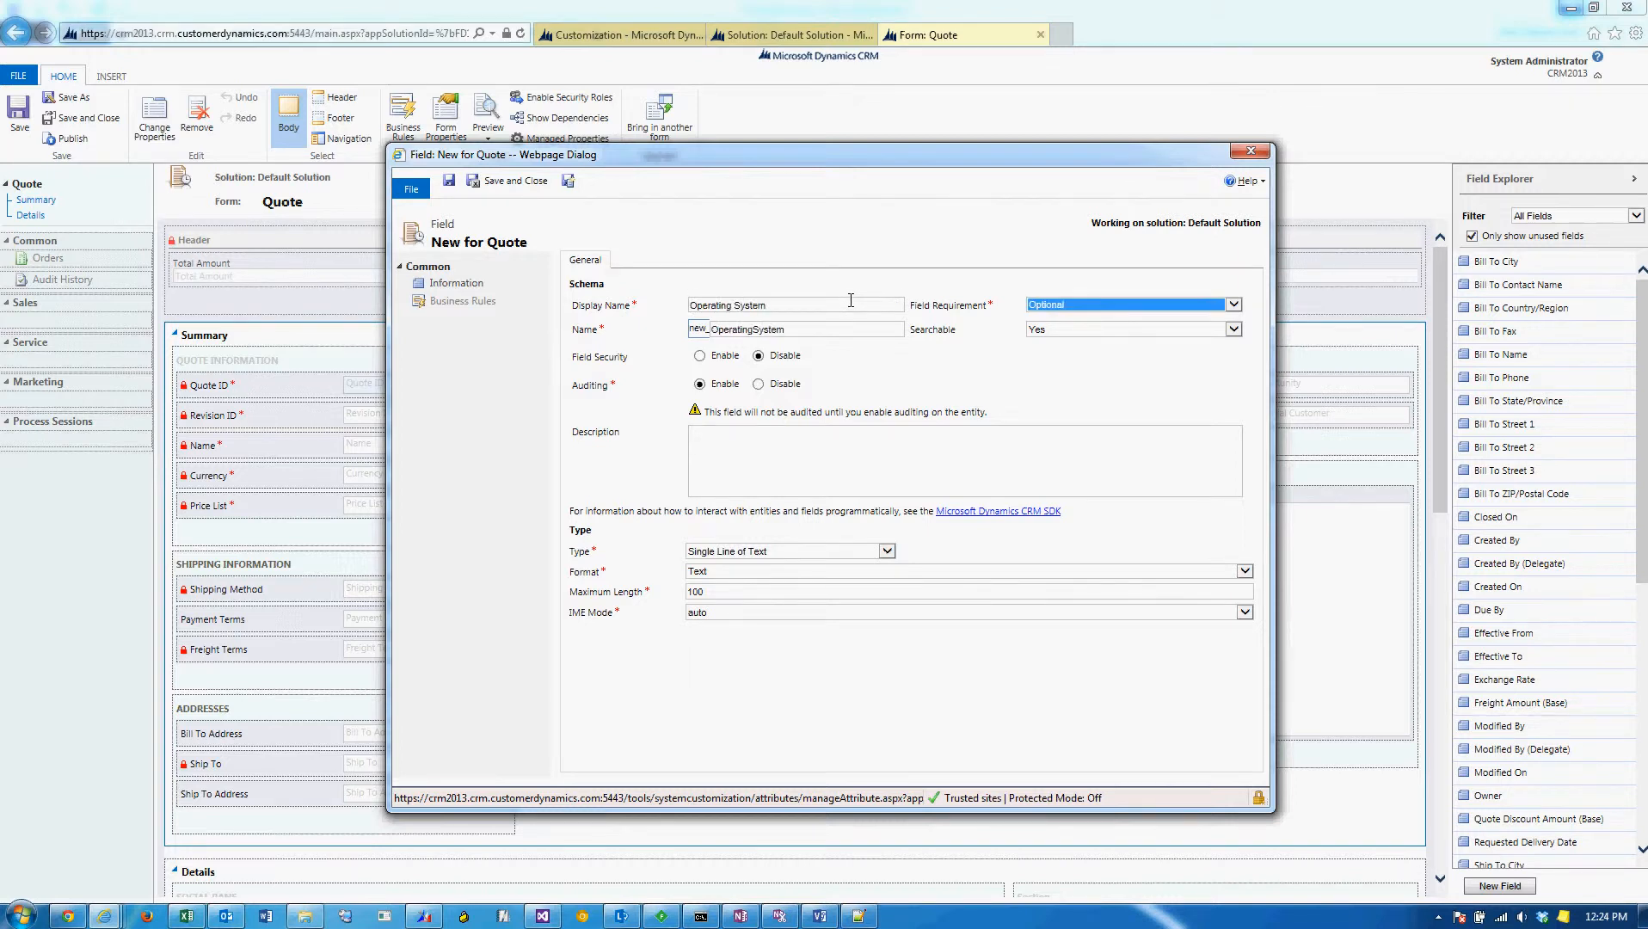
{"action": "left_click", "coordinate": [794, 461]}
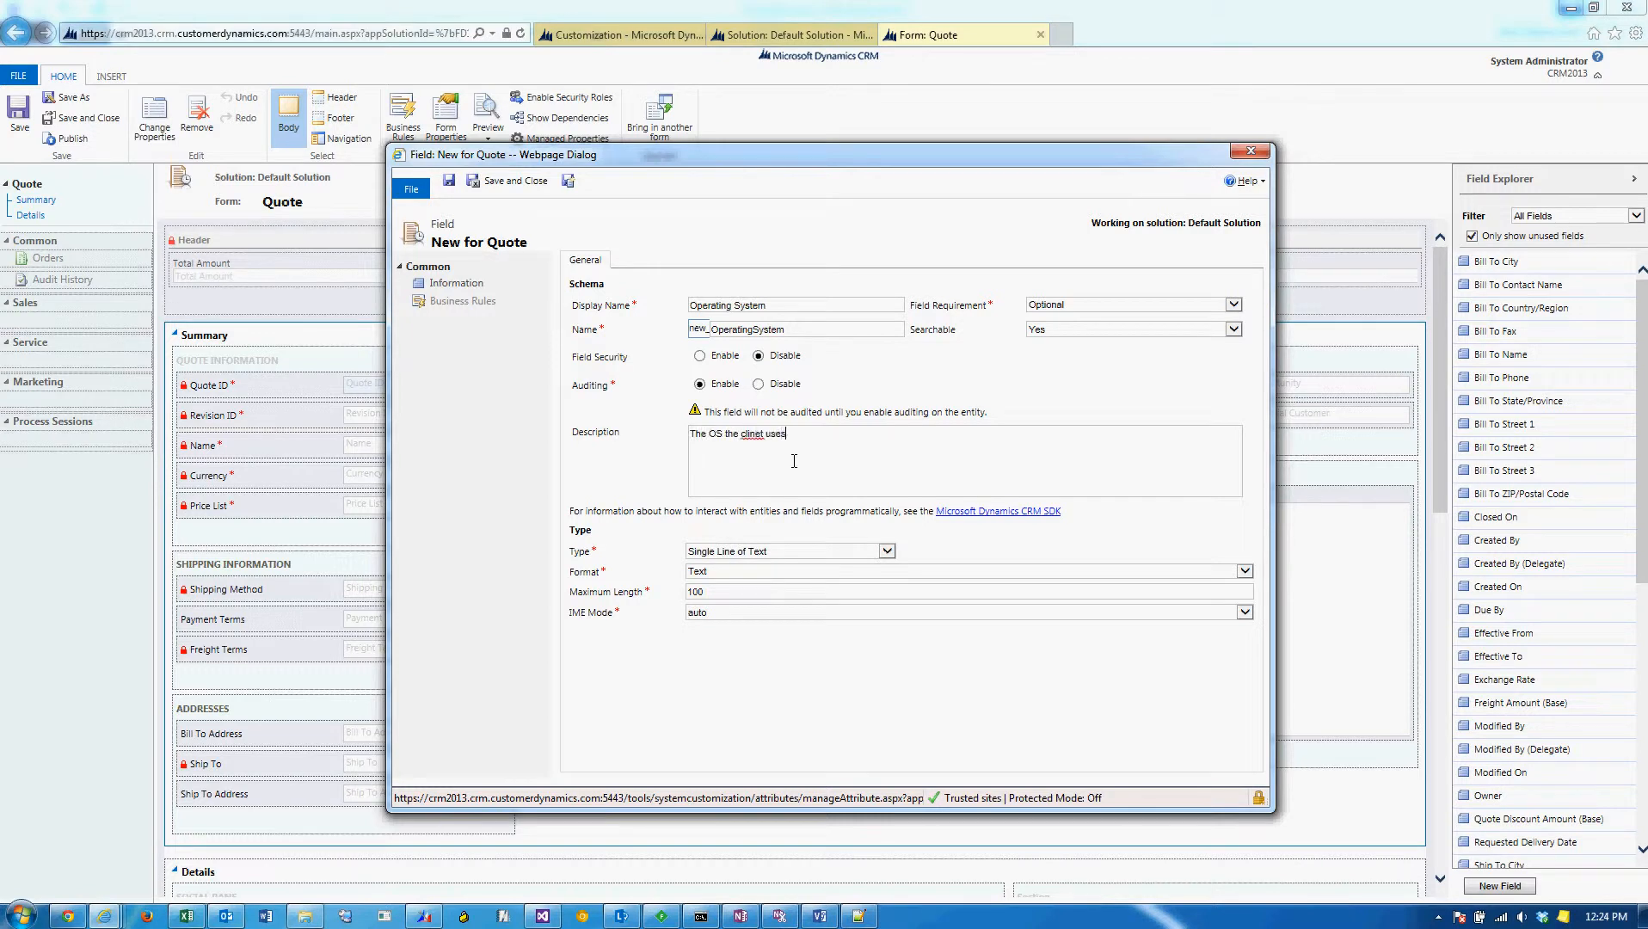
Correct the field description to "The OS the client uses" and set the field type to Option Set.
{"action": "key", "text": "ctrl+shift+Left"}
{"action": "type", "text": "c"}
{"action": "left_click", "coordinate": [830, 548]}
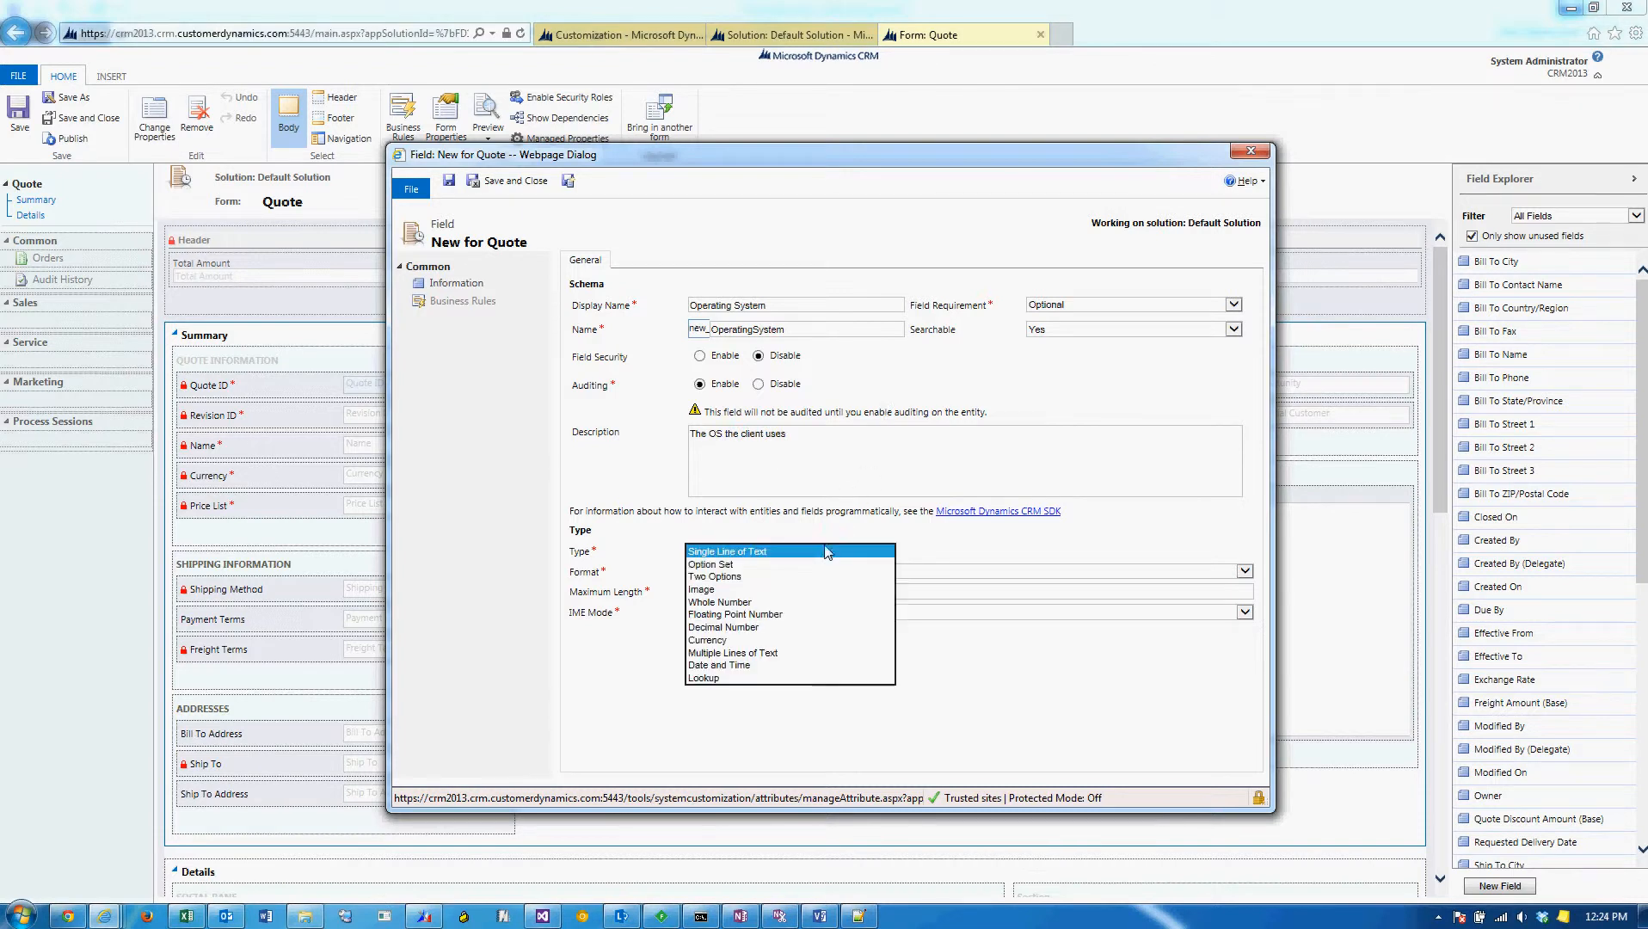
{"action": "left_click", "coordinate": [815, 575]}
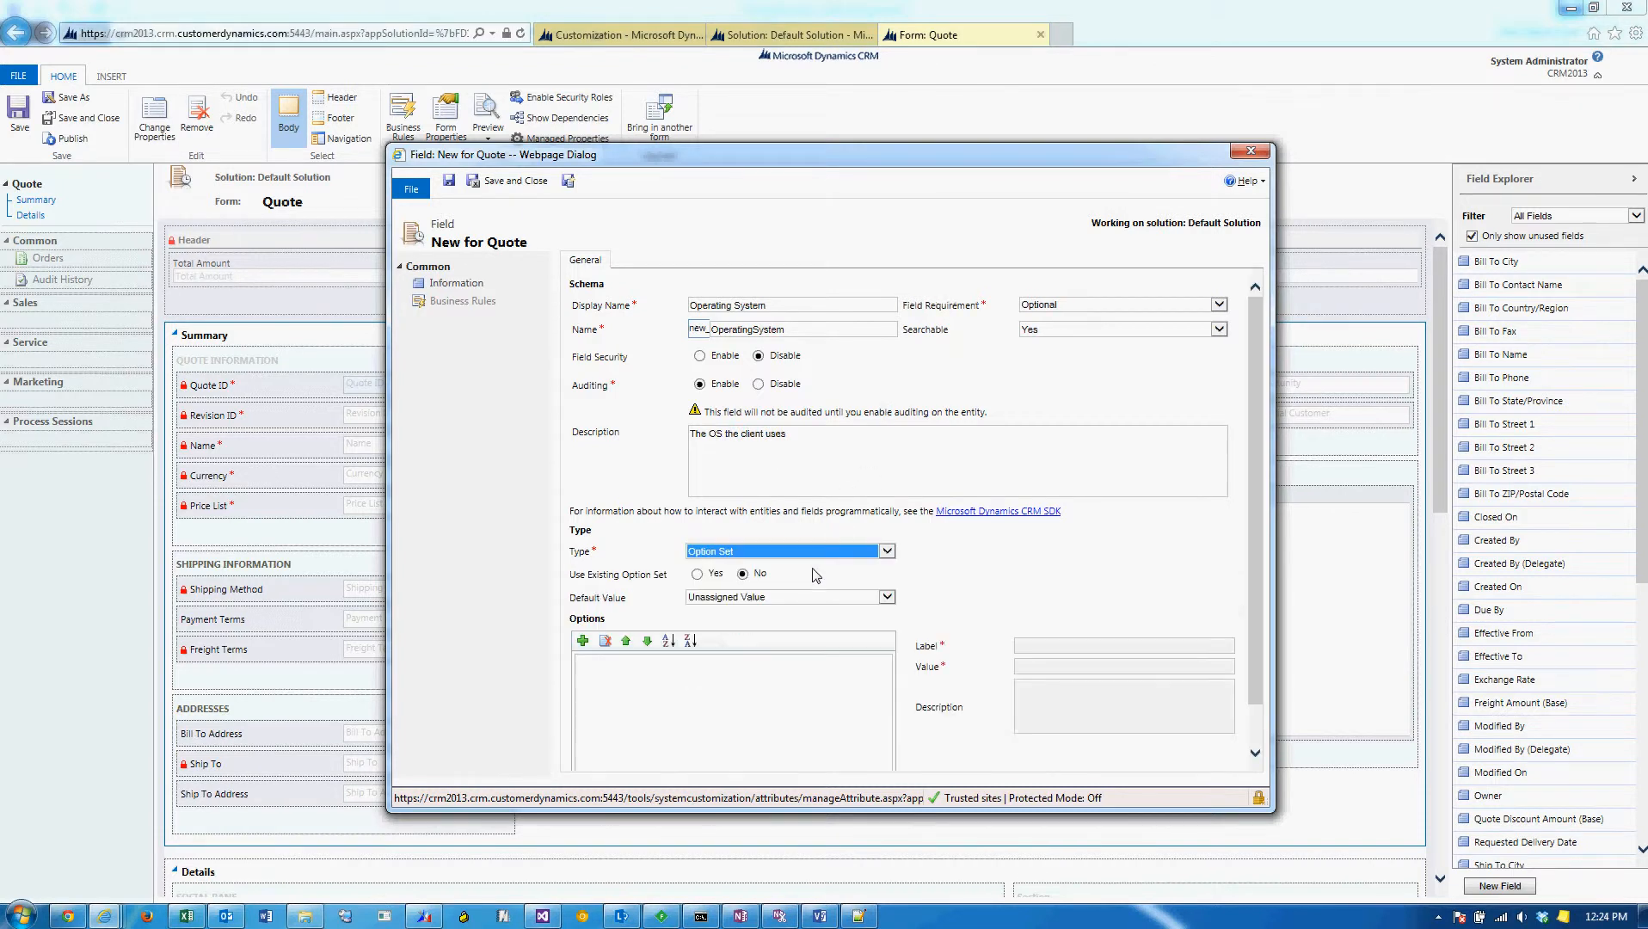
Base the field on the existing Operating System option set, and save and close the field.
{"action": "left_click", "coordinate": [696, 574]}
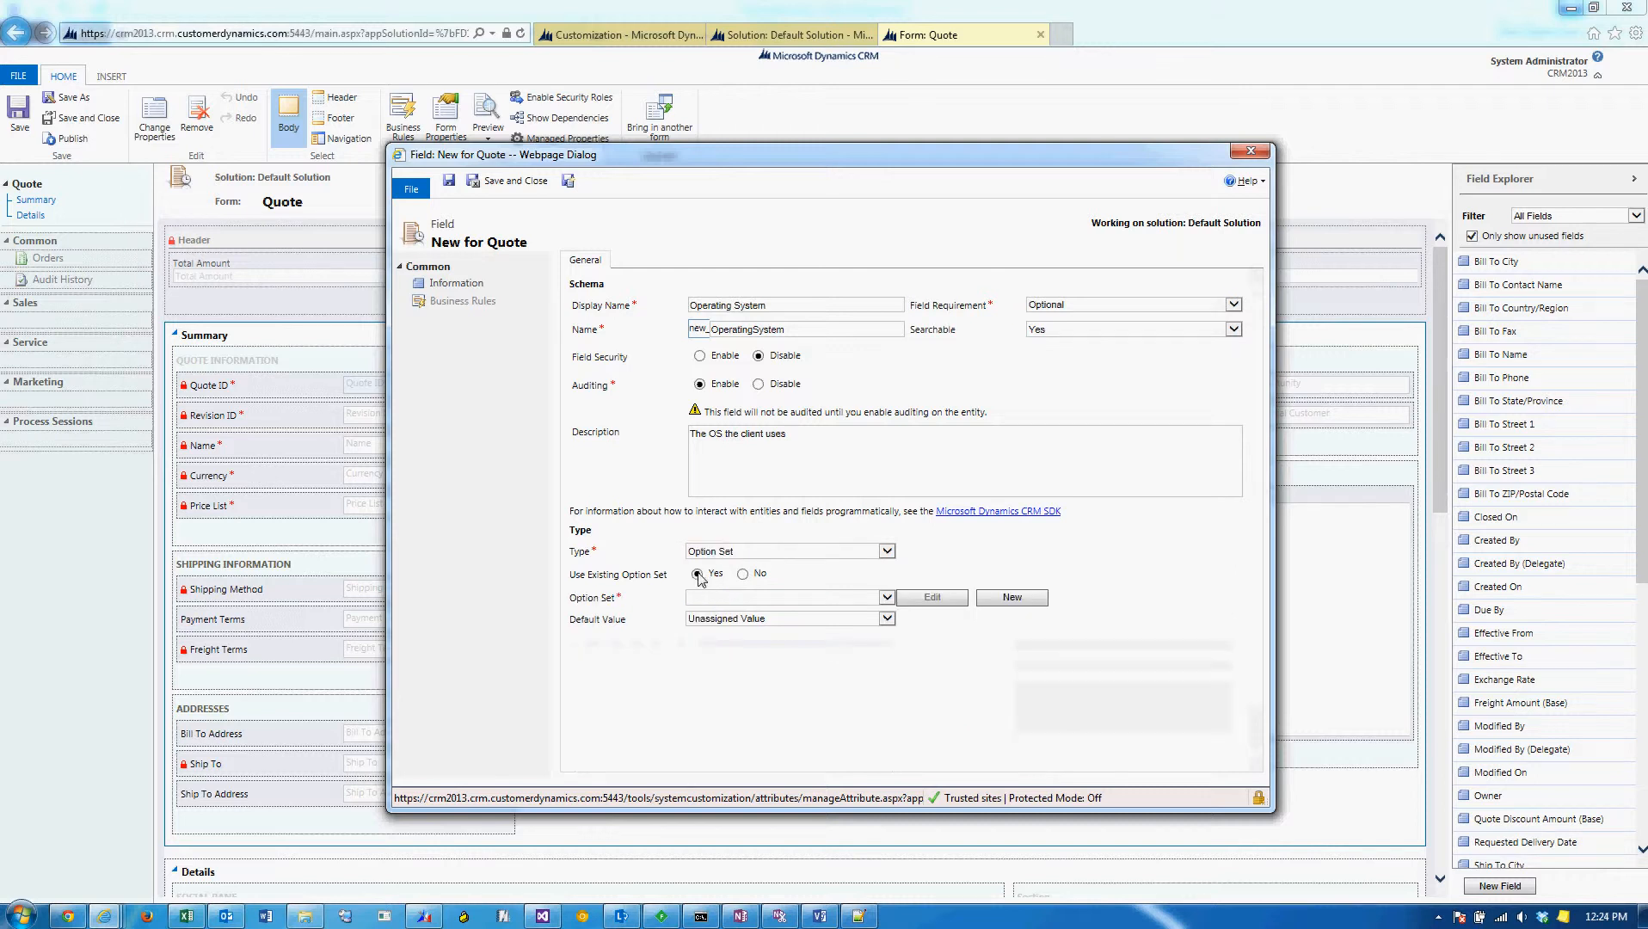
{"action": "left_click", "coordinate": [817, 605]}
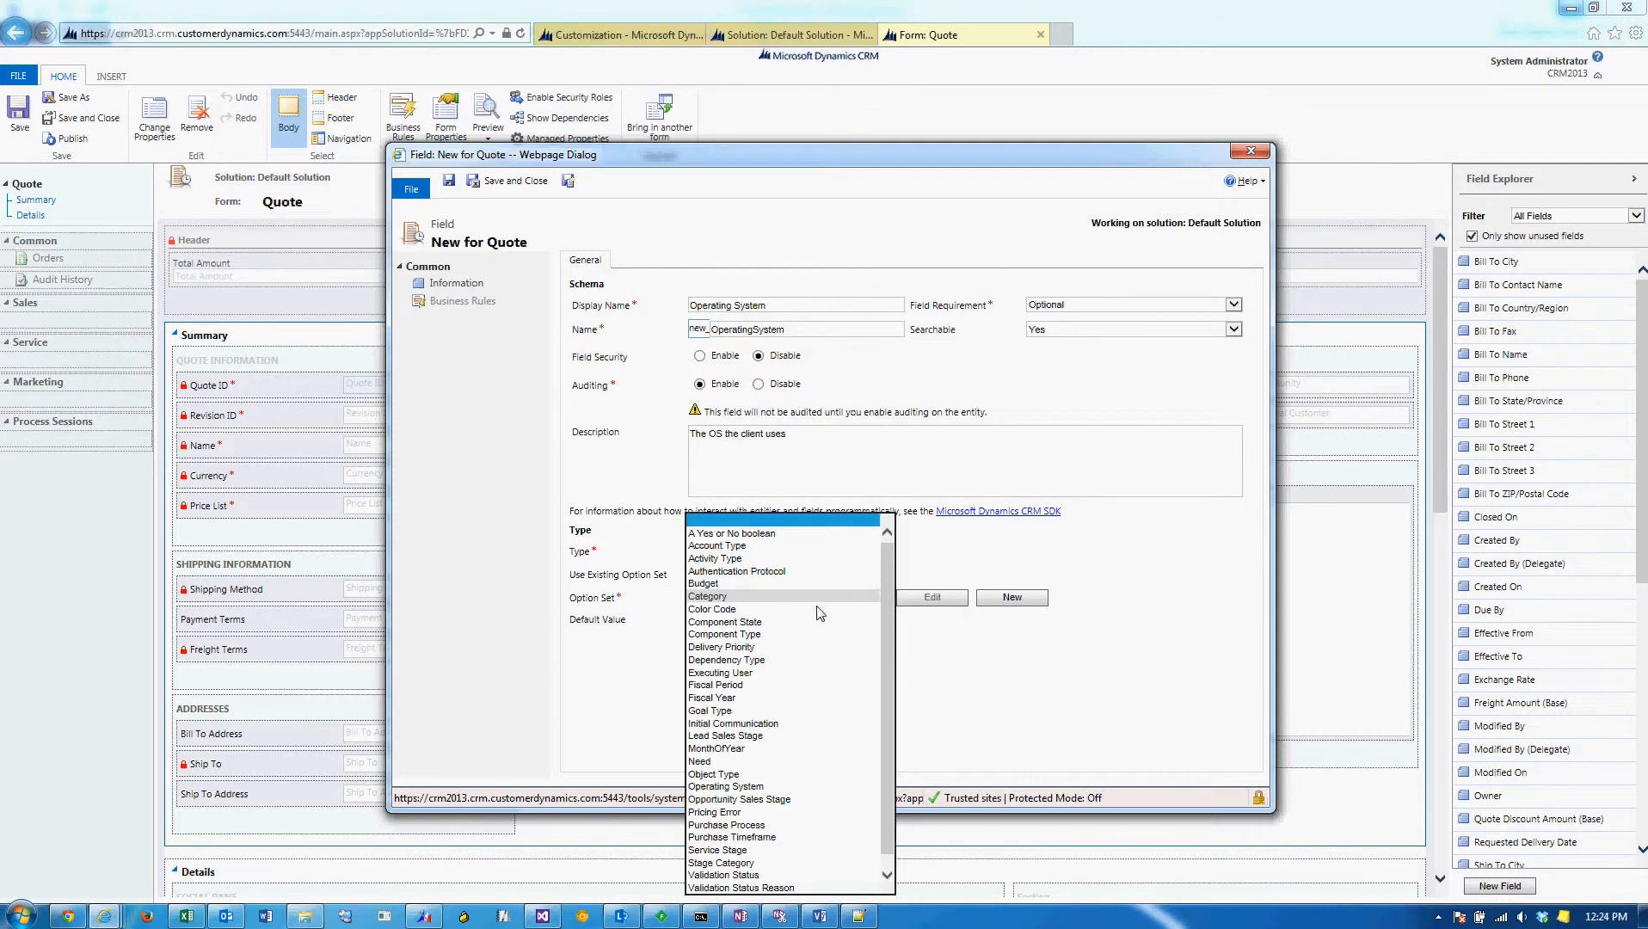
{"action": "scroll", "coordinate": [843, 626], "scroll_direction": "down", "scroll_amount": 1}
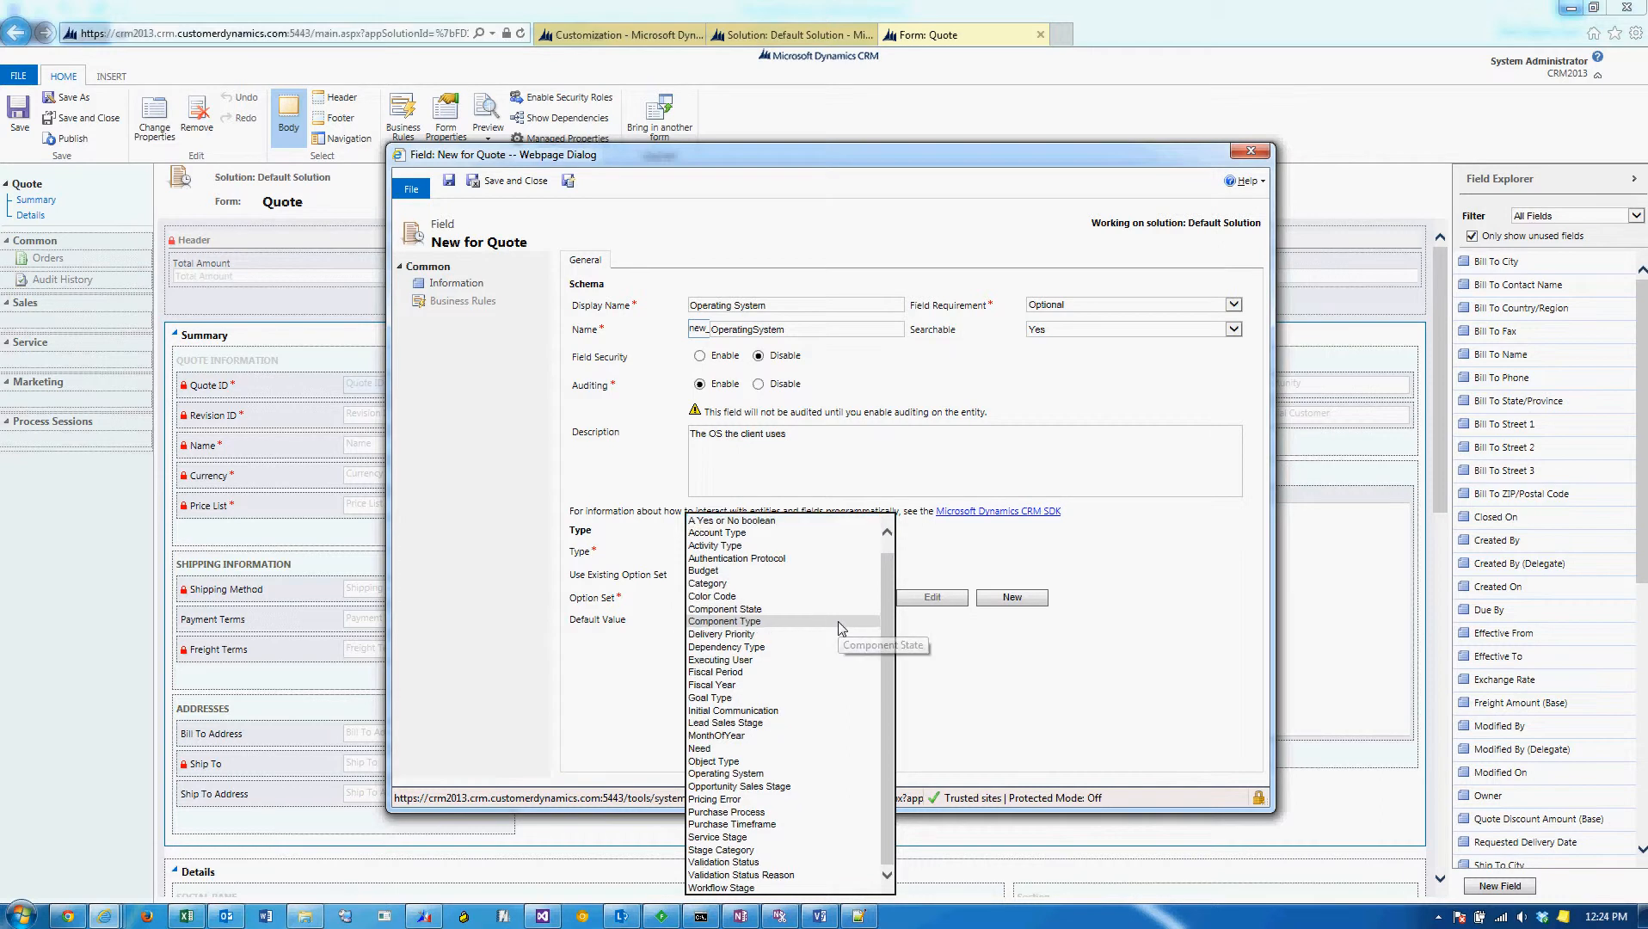
{"action": "left_click", "coordinate": [805, 773]}
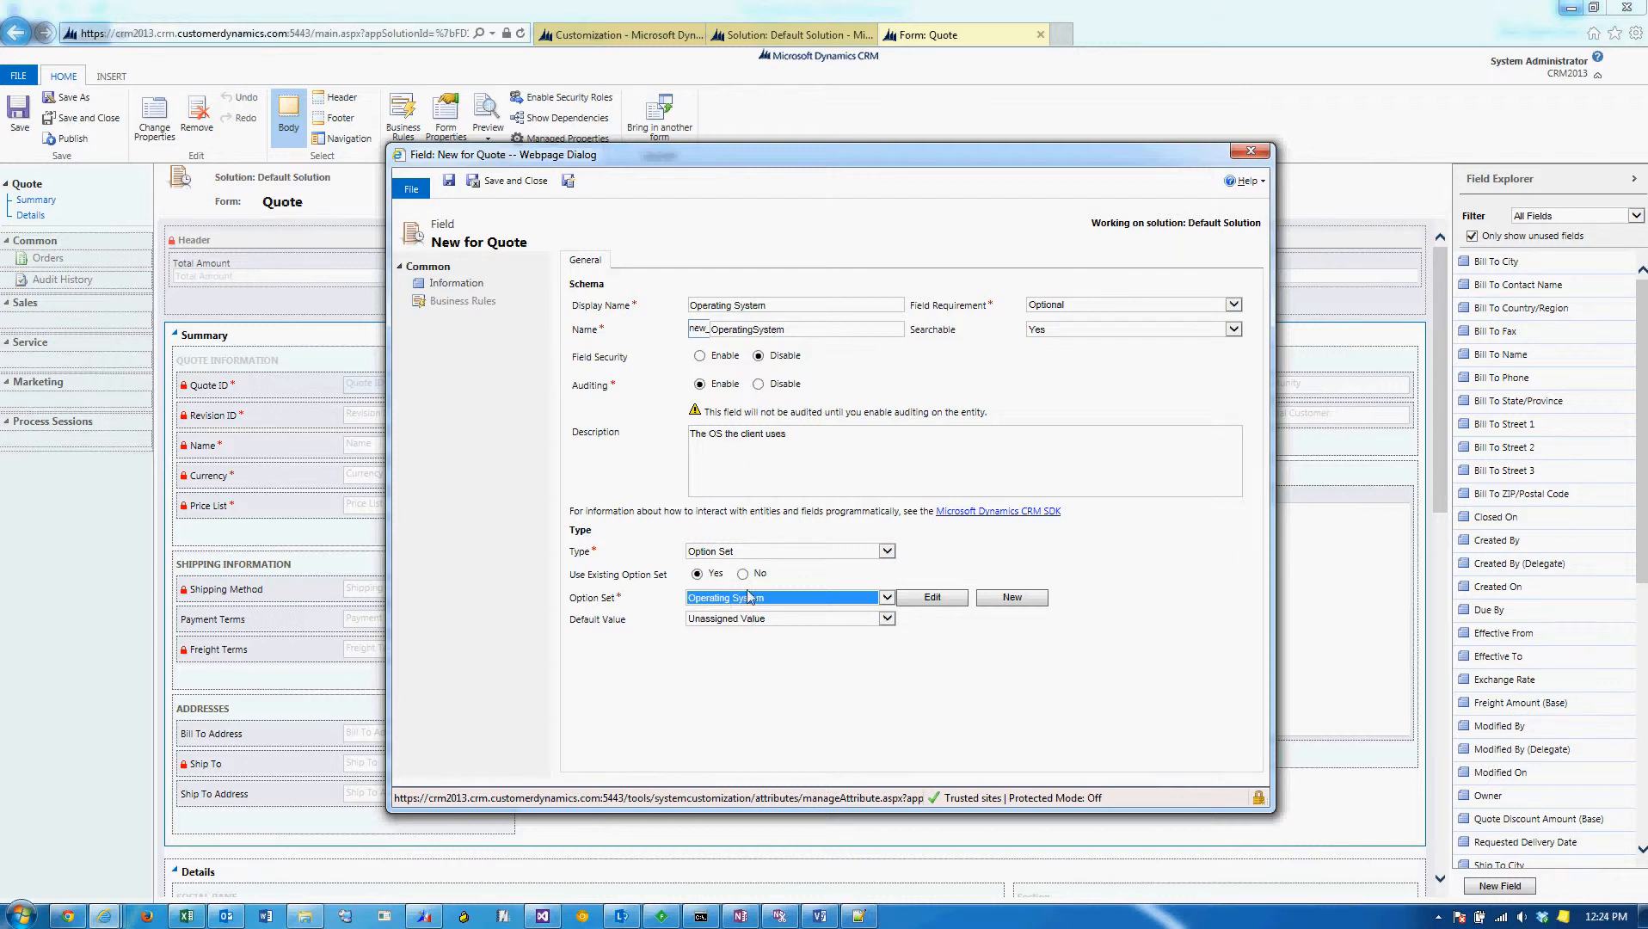
{"action": "left_click", "coordinate": [531, 184]}
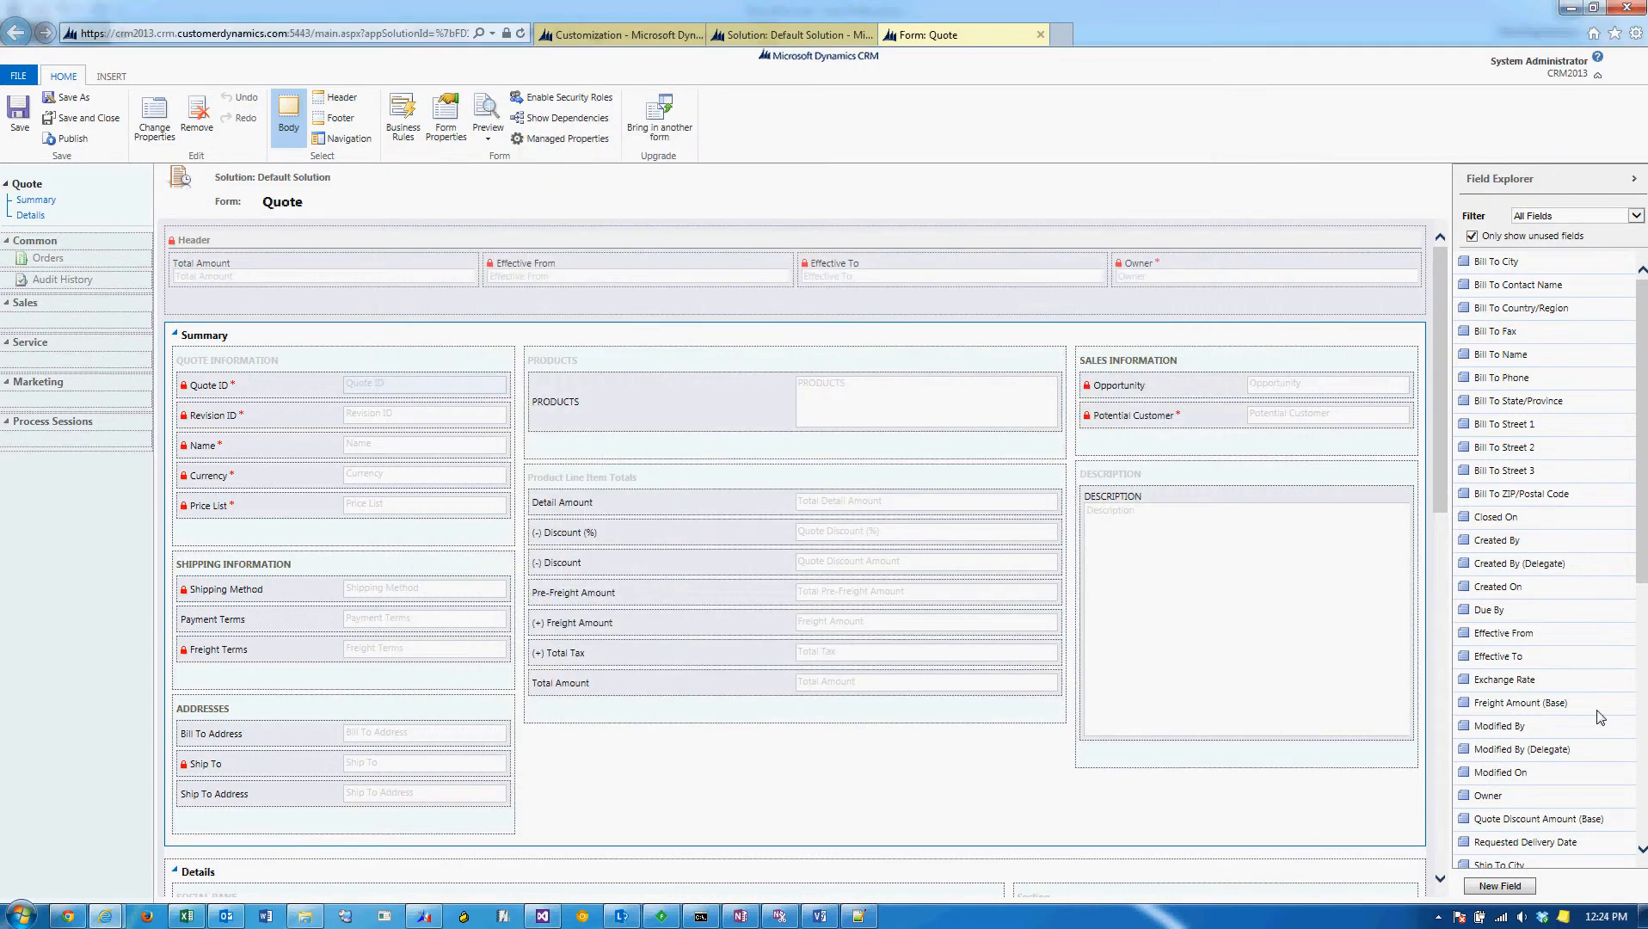
Place the Operating System field below Price List in the form's Quote Information section, and save and close the form.
{"action": "scroll", "coordinate": [1599, 717], "scroll_direction": "down", "scroll_amount": 5}
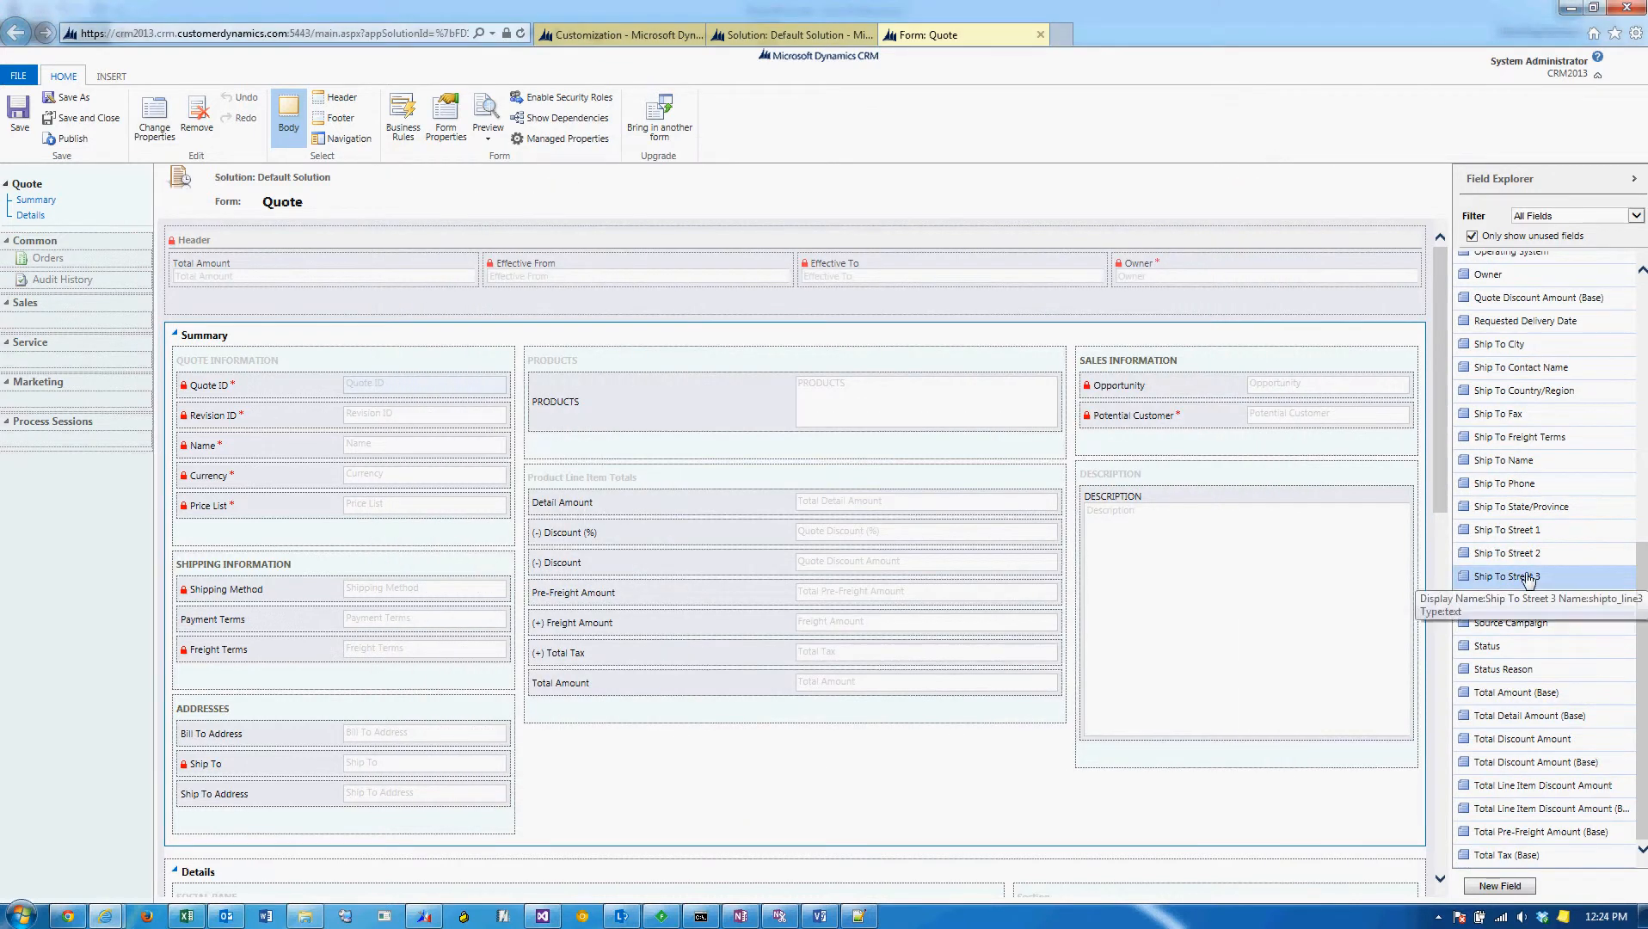
{"action": "scroll", "coordinate": [1529, 580], "scroll_direction": "up", "scroll_amount": 3}
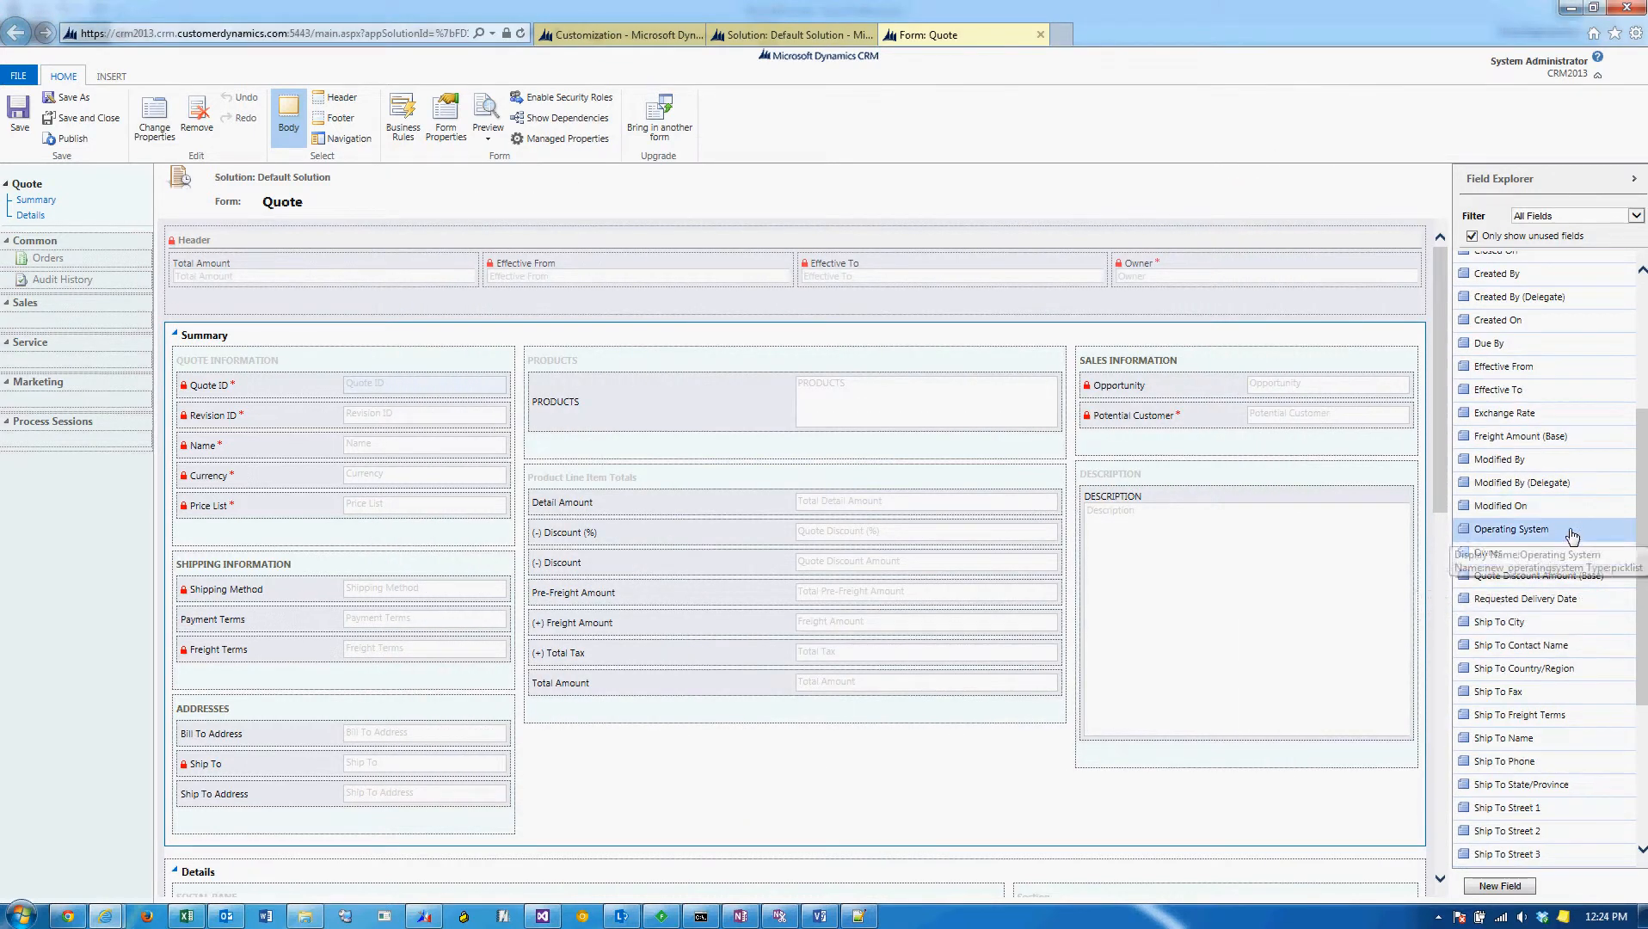
{"action": "left_click_drag", "start_coordinate": [1564, 543], "coordinate": [291, 533]}
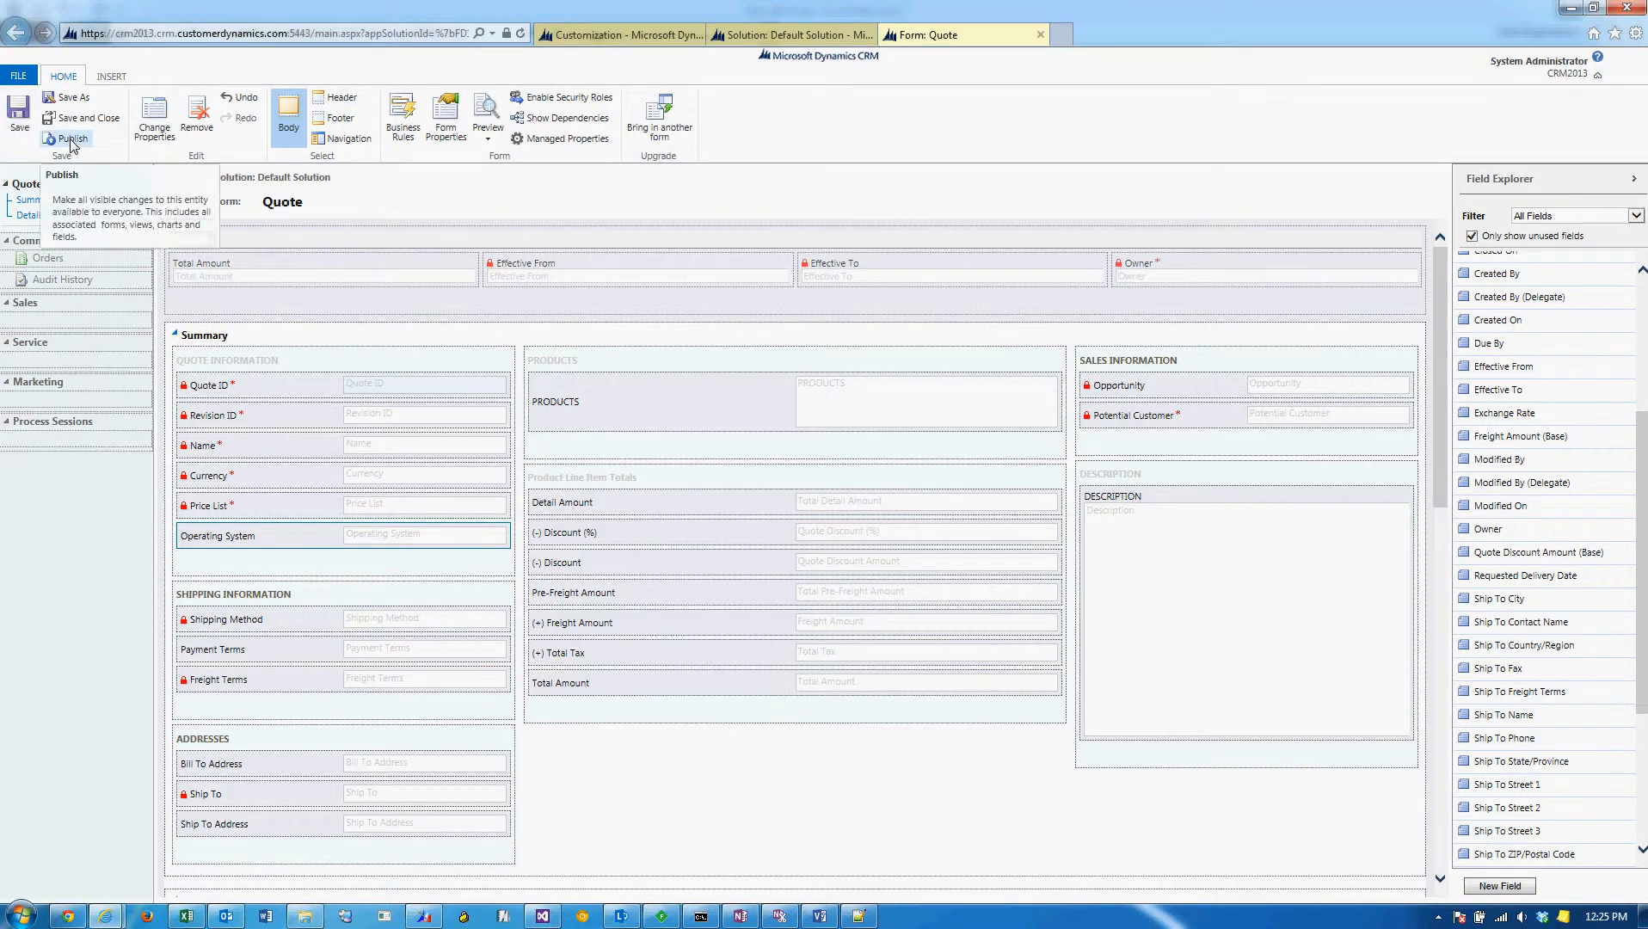
{"action": "left_click", "coordinate": [83, 118]}
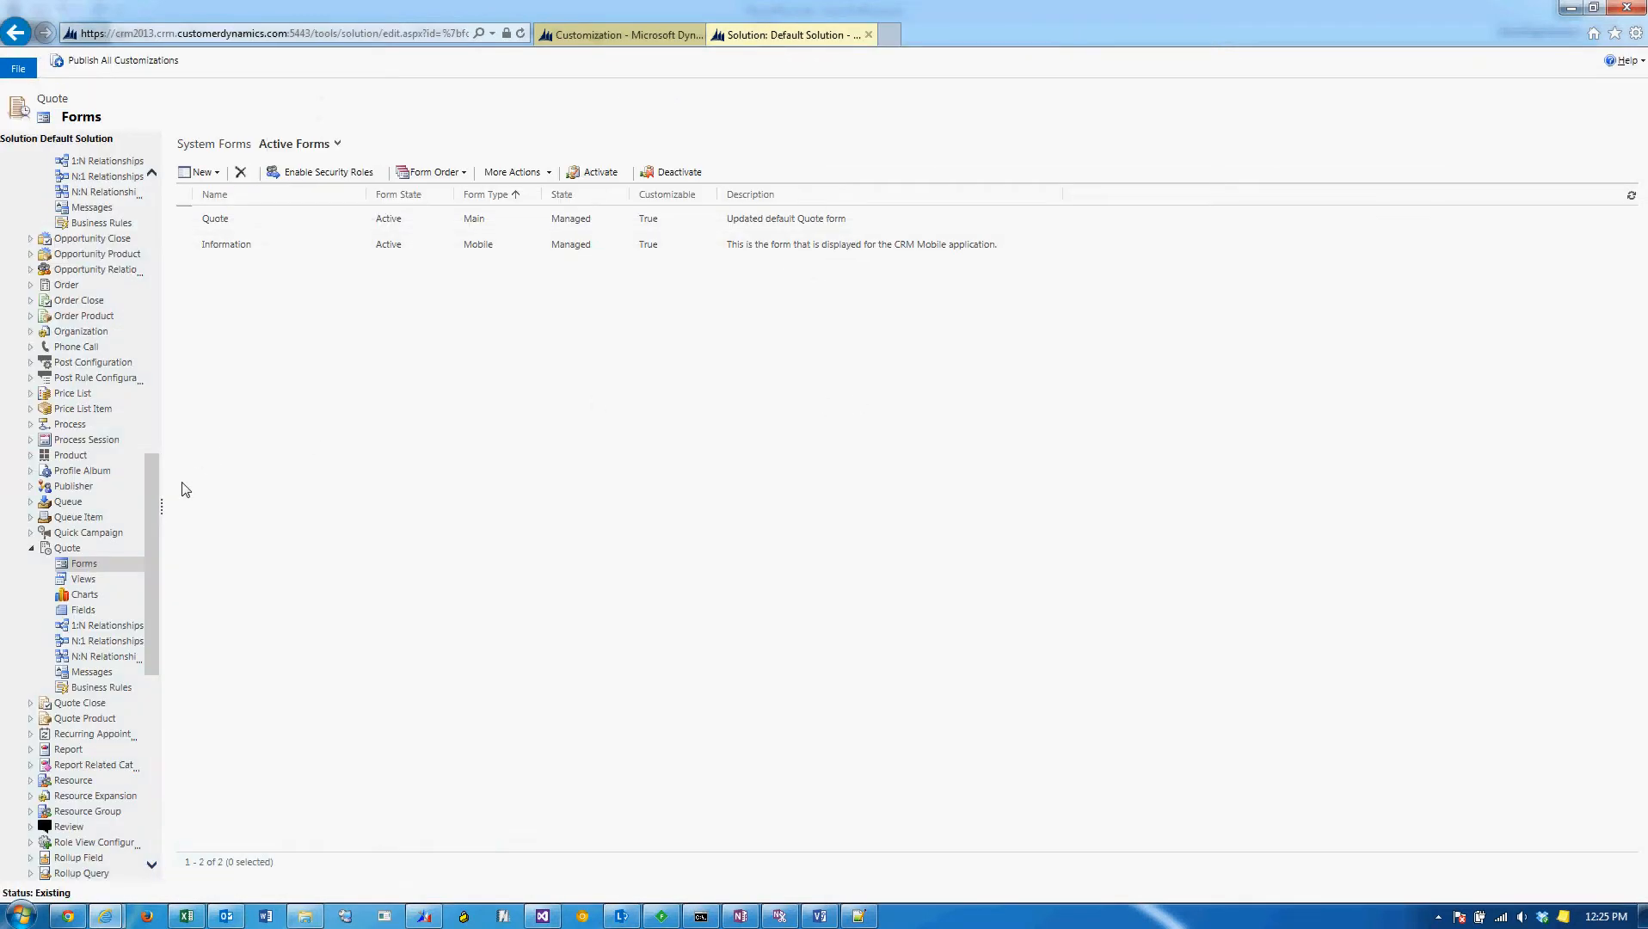
Open the mappings of the Opportunity entity's 1:N relationship opportunity_quotes.
{"action": "left_click_drag", "start_coordinate": [147, 492], "coordinate": [154, 464]}
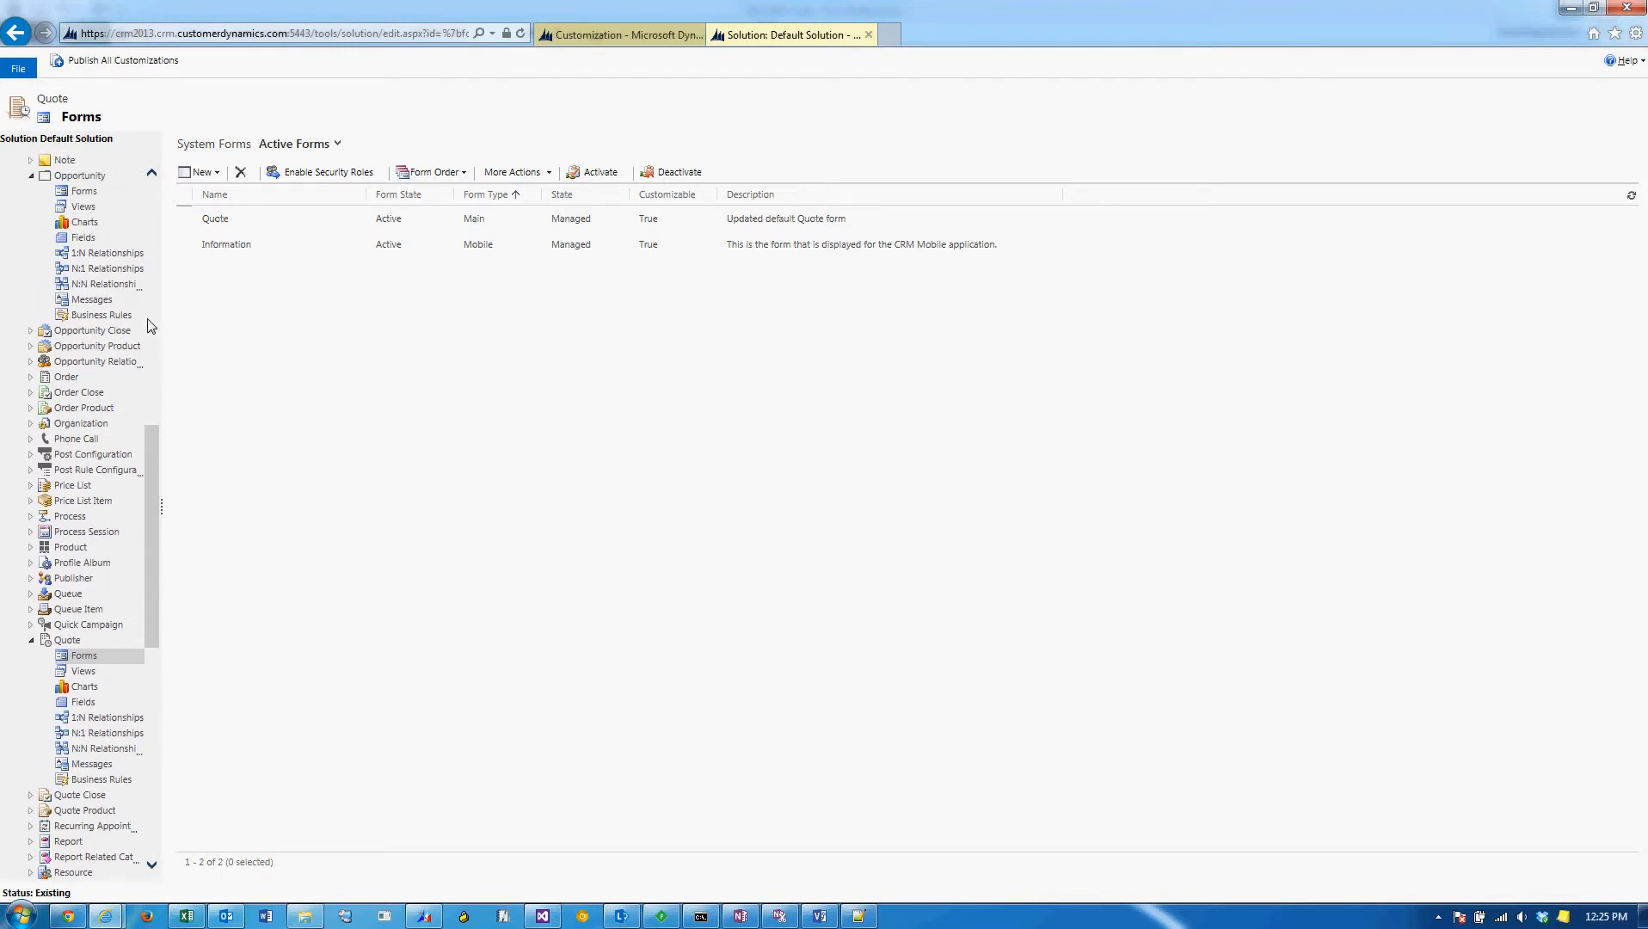
{"action": "left_click_drag", "start_coordinate": [154, 440], "coordinate": [154, 389]}
{"action": "left_click", "coordinate": [101, 420]}
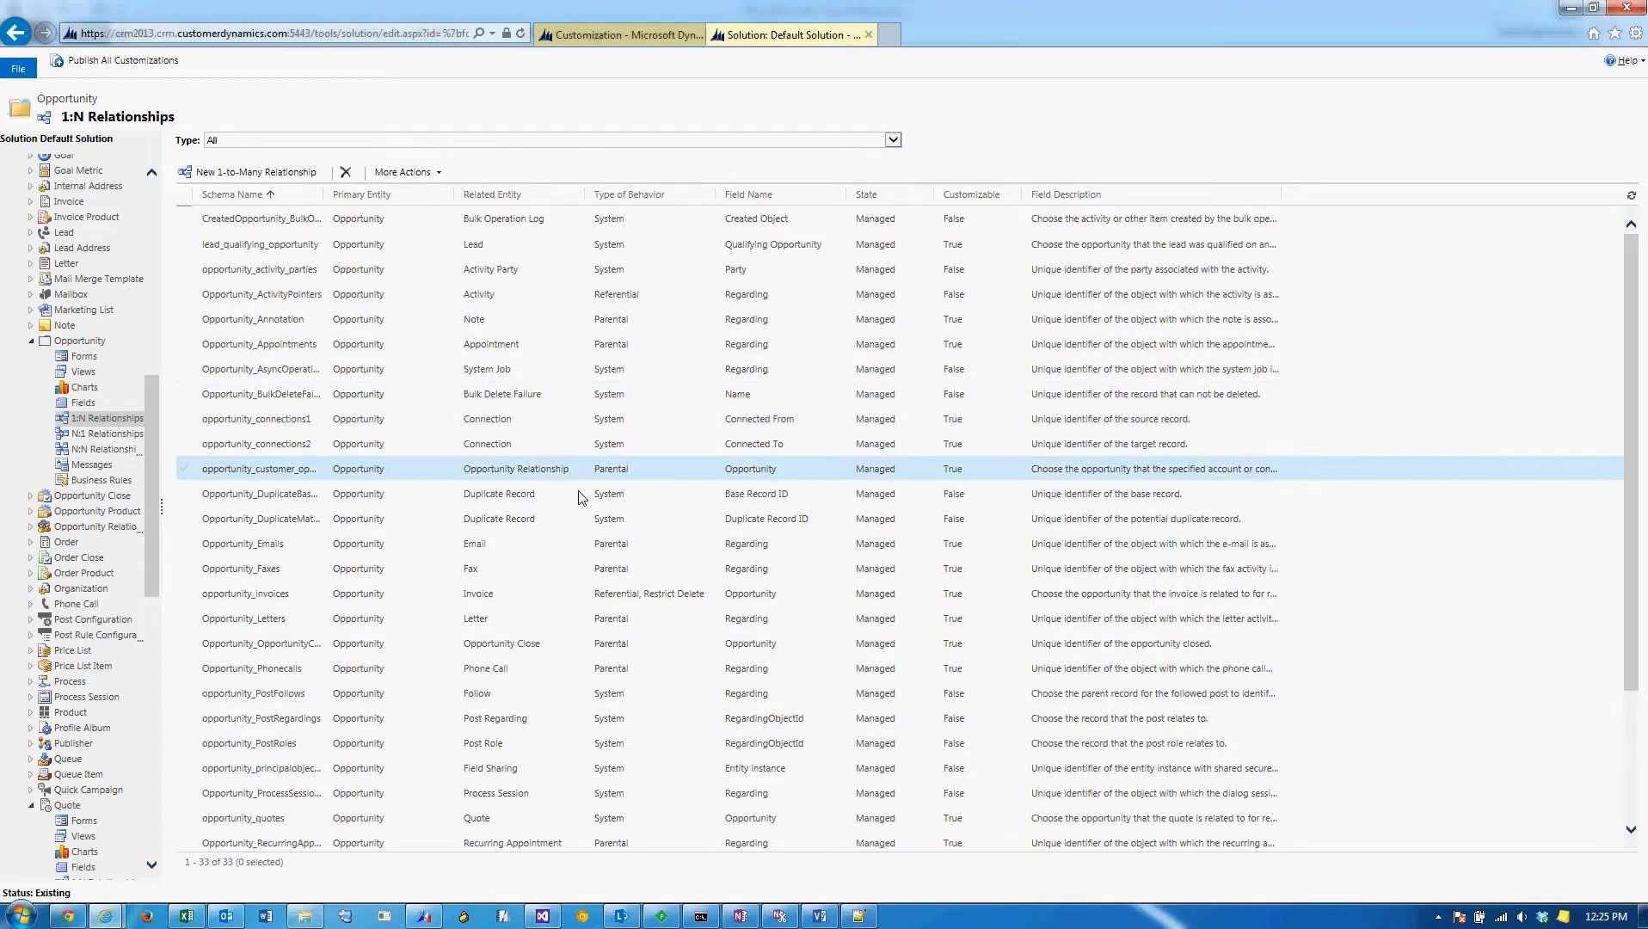
{"action": "left_click", "coordinate": [534, 820]}
{"action": "scroll", "coordinate": [528, 808], "scroll_direction": "down", "scroll_amount": 3}
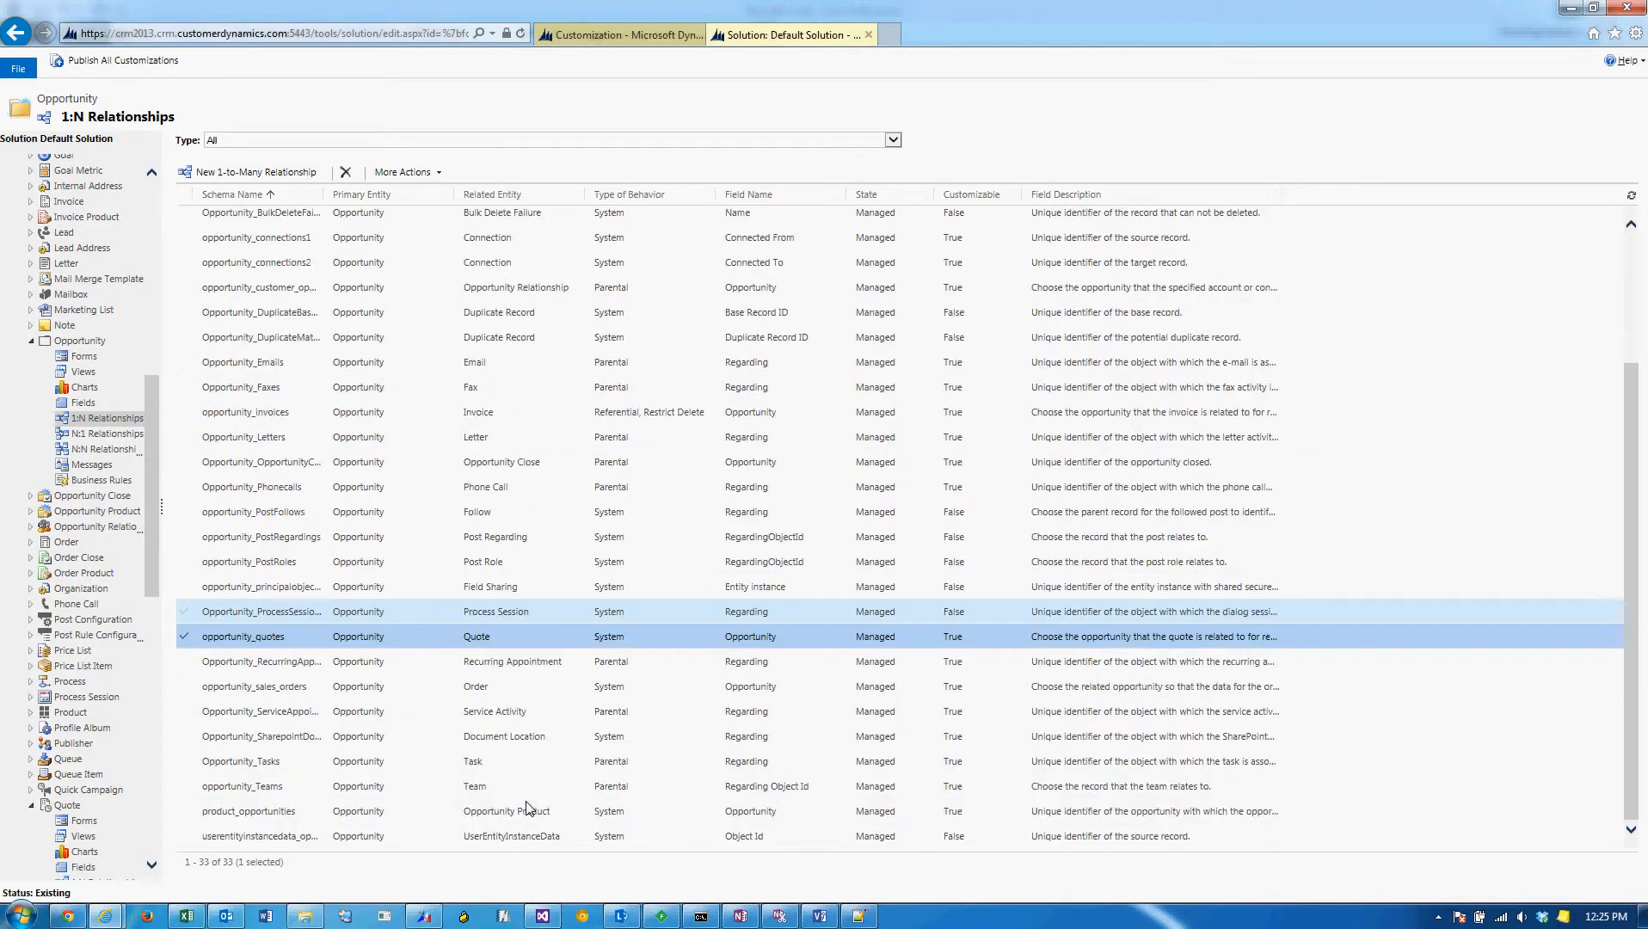
{"action": "double_click", "coordinate": [513, 639]}
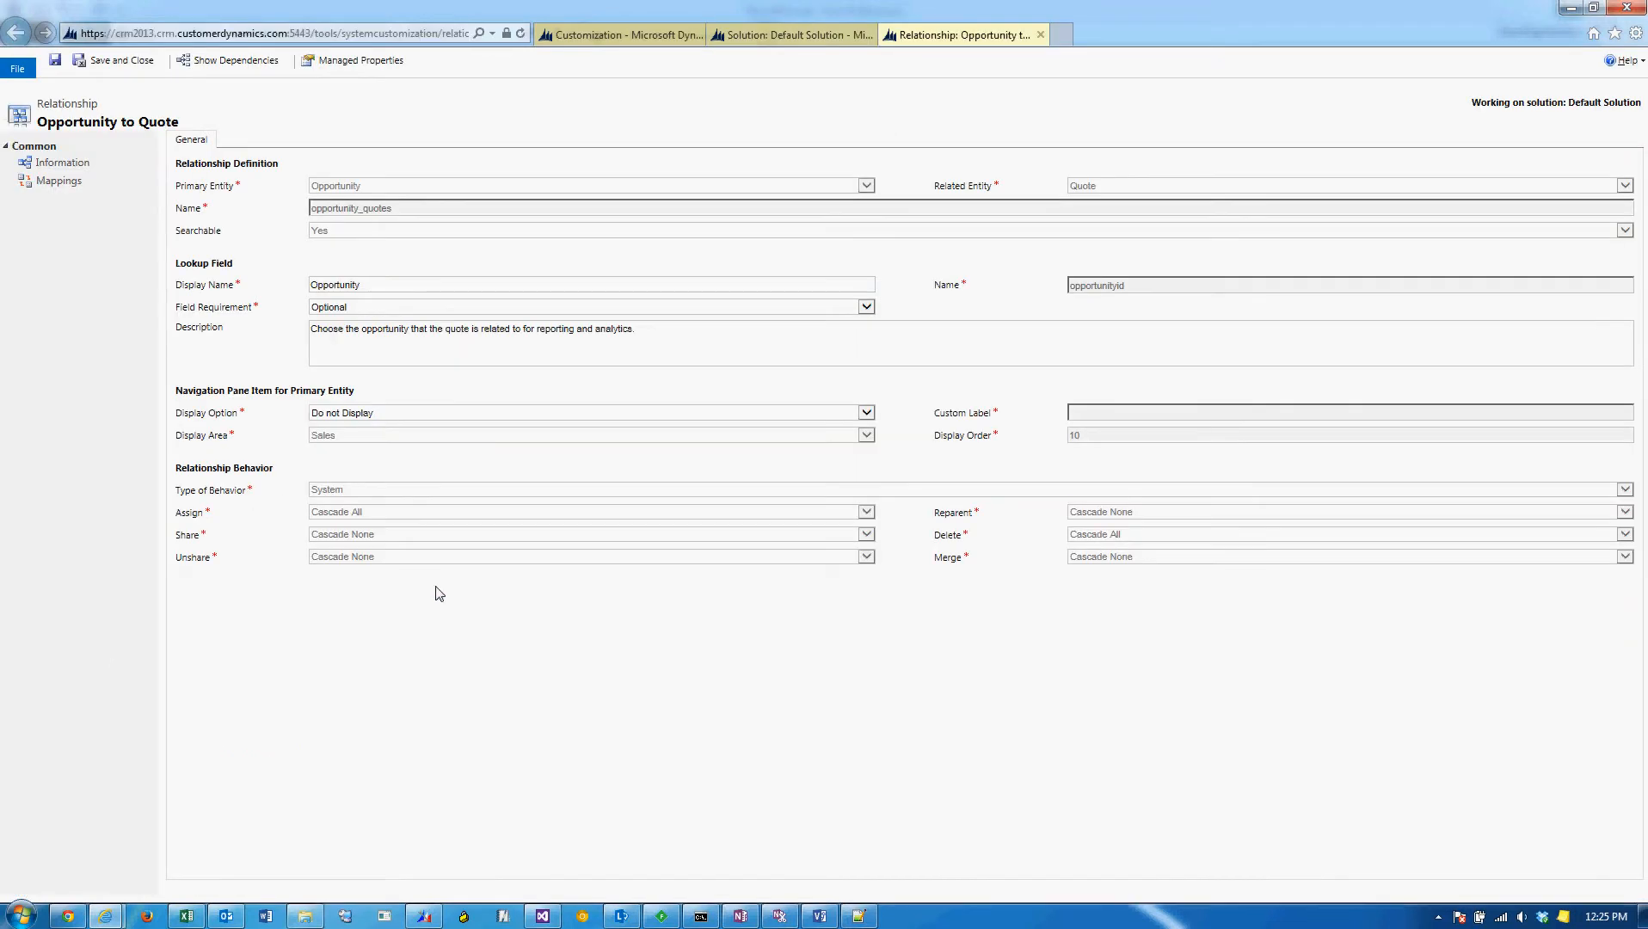
{"action": "left_click", "coordinate": [73, 183]}
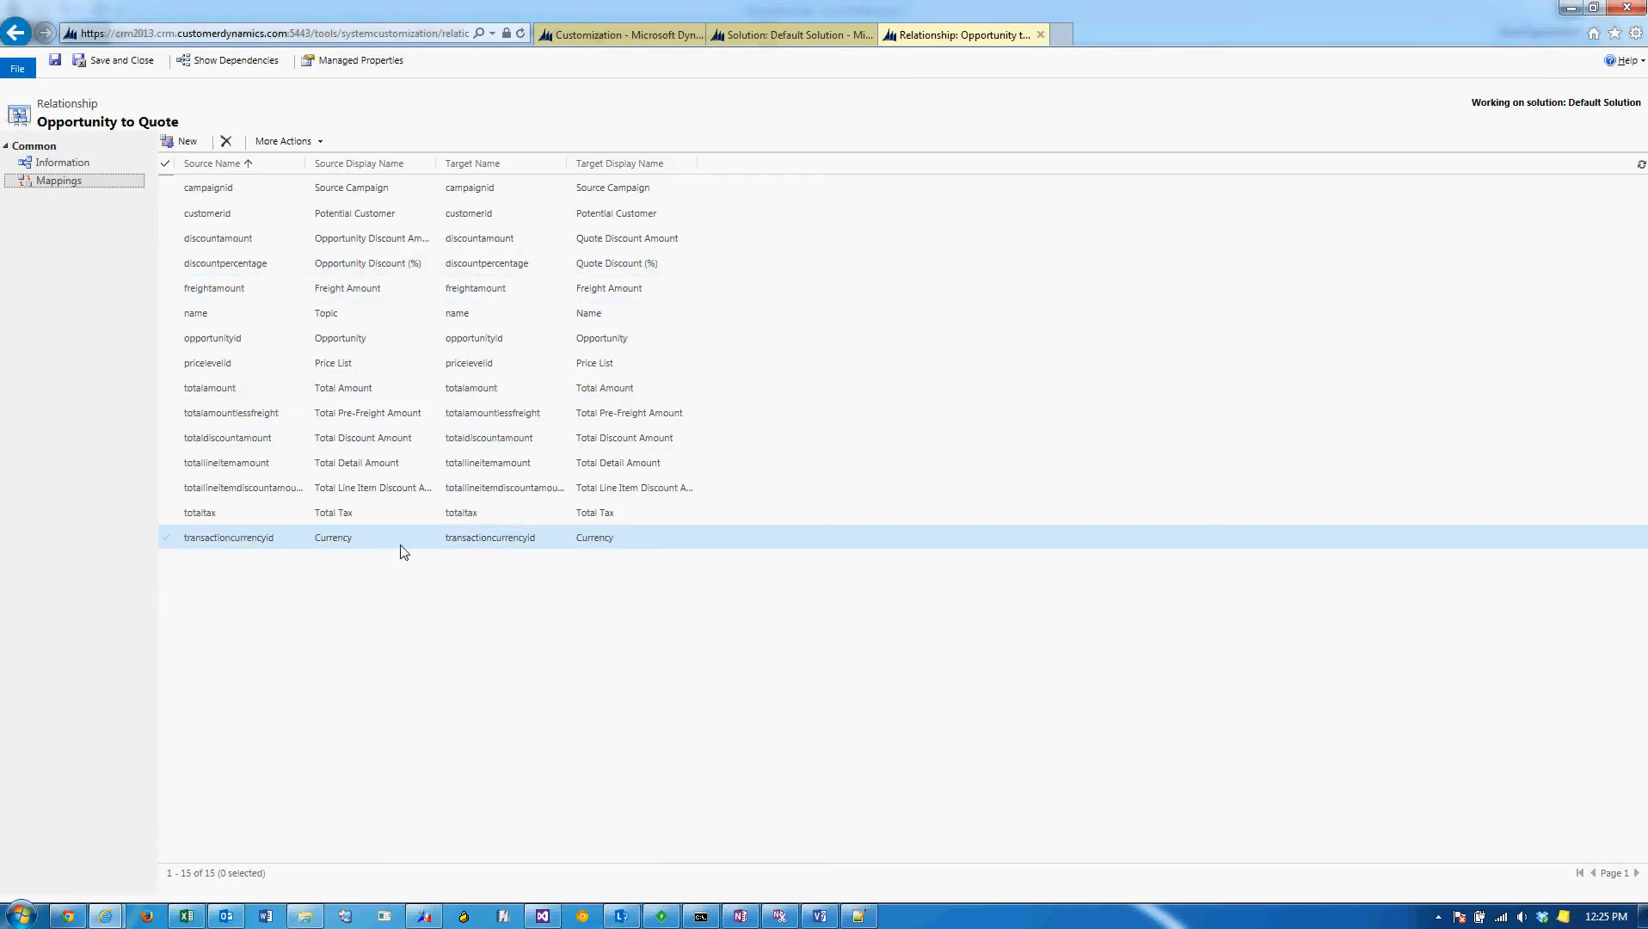
Open a new Google Chrome window and dismiss the Create Field Mapping dialog in Internet Explorer.
{"action": "left_click", "coordinate": [182, 141]}
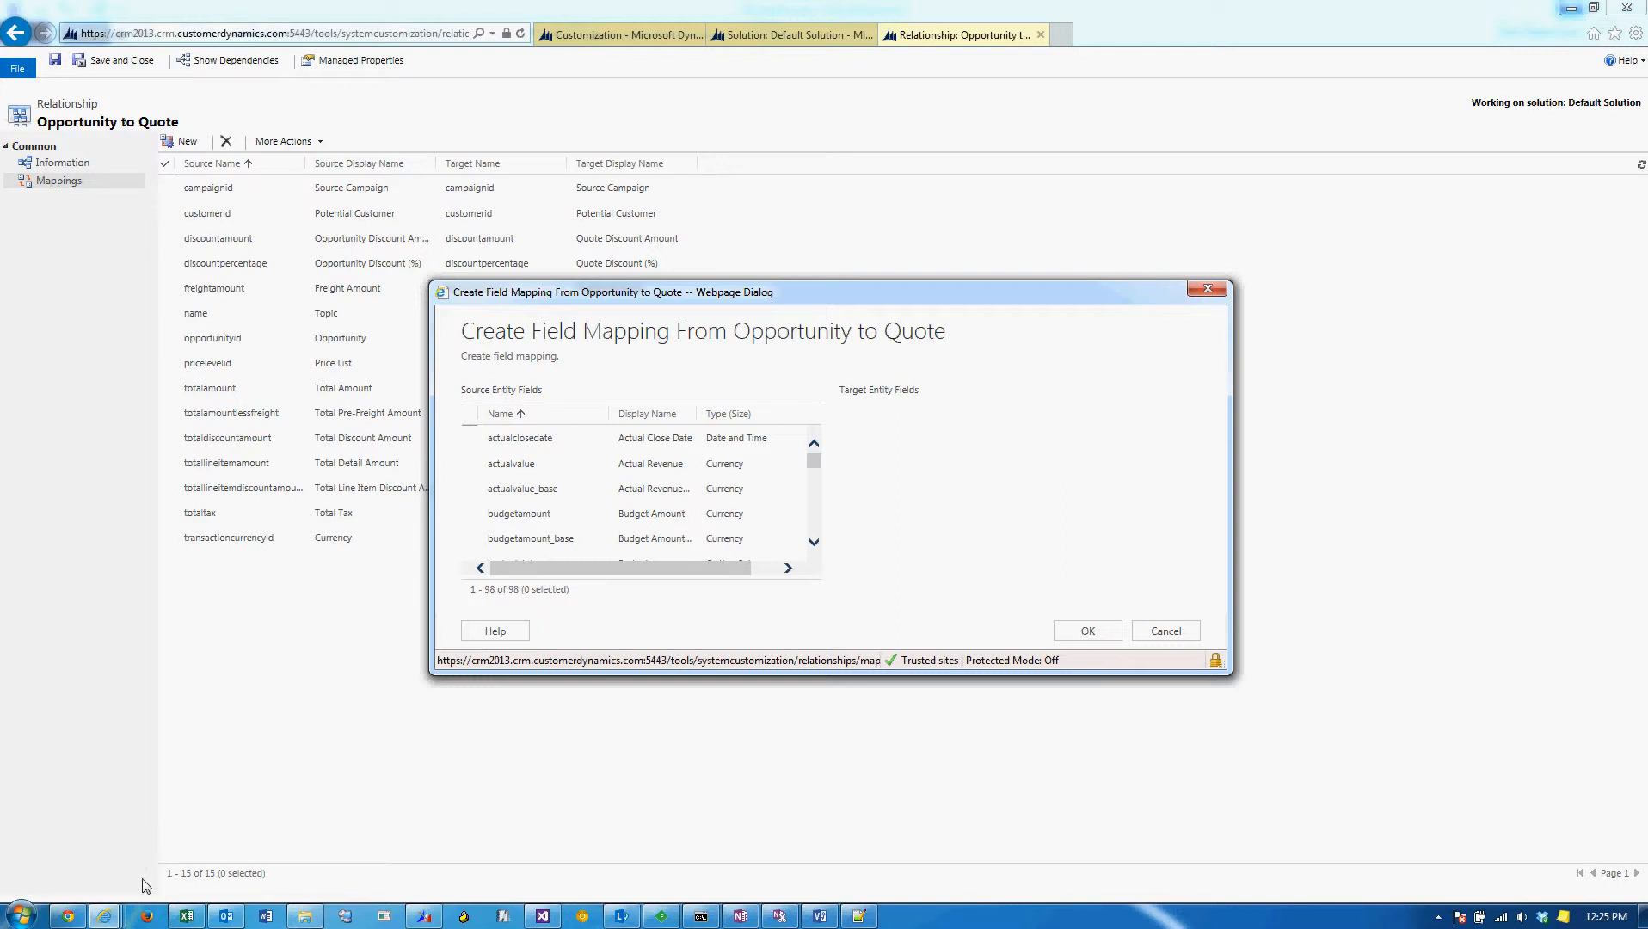
{"action": "right_click", "coordinate": [84, 919]}
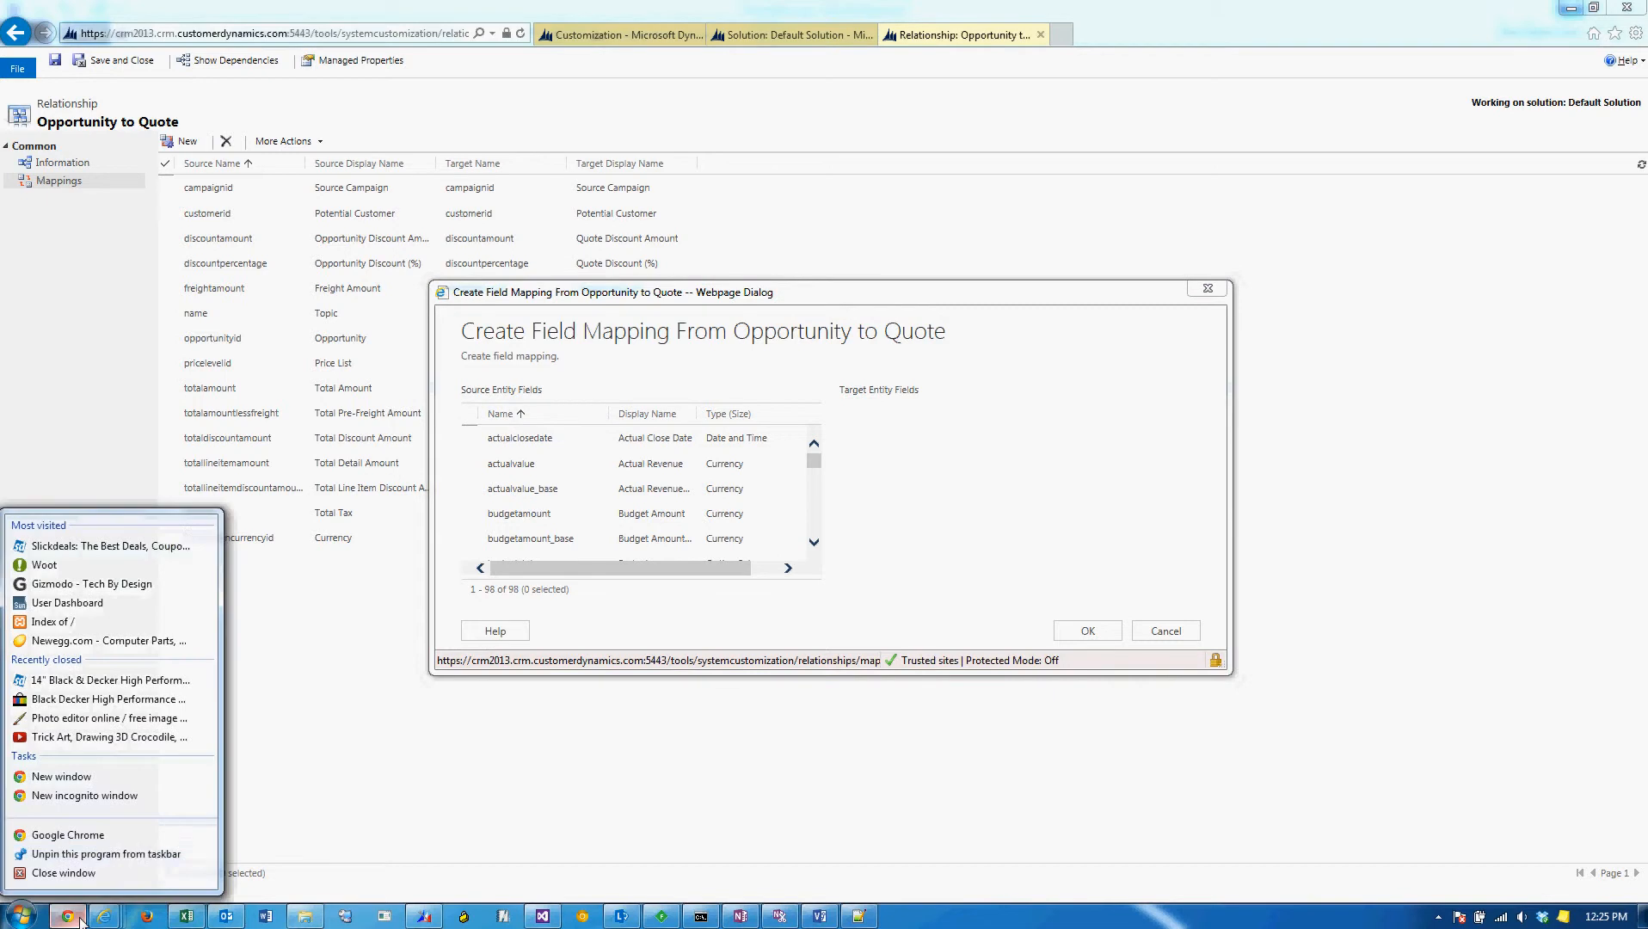
{"action": "left_click", "coordinate": [124, 778]}
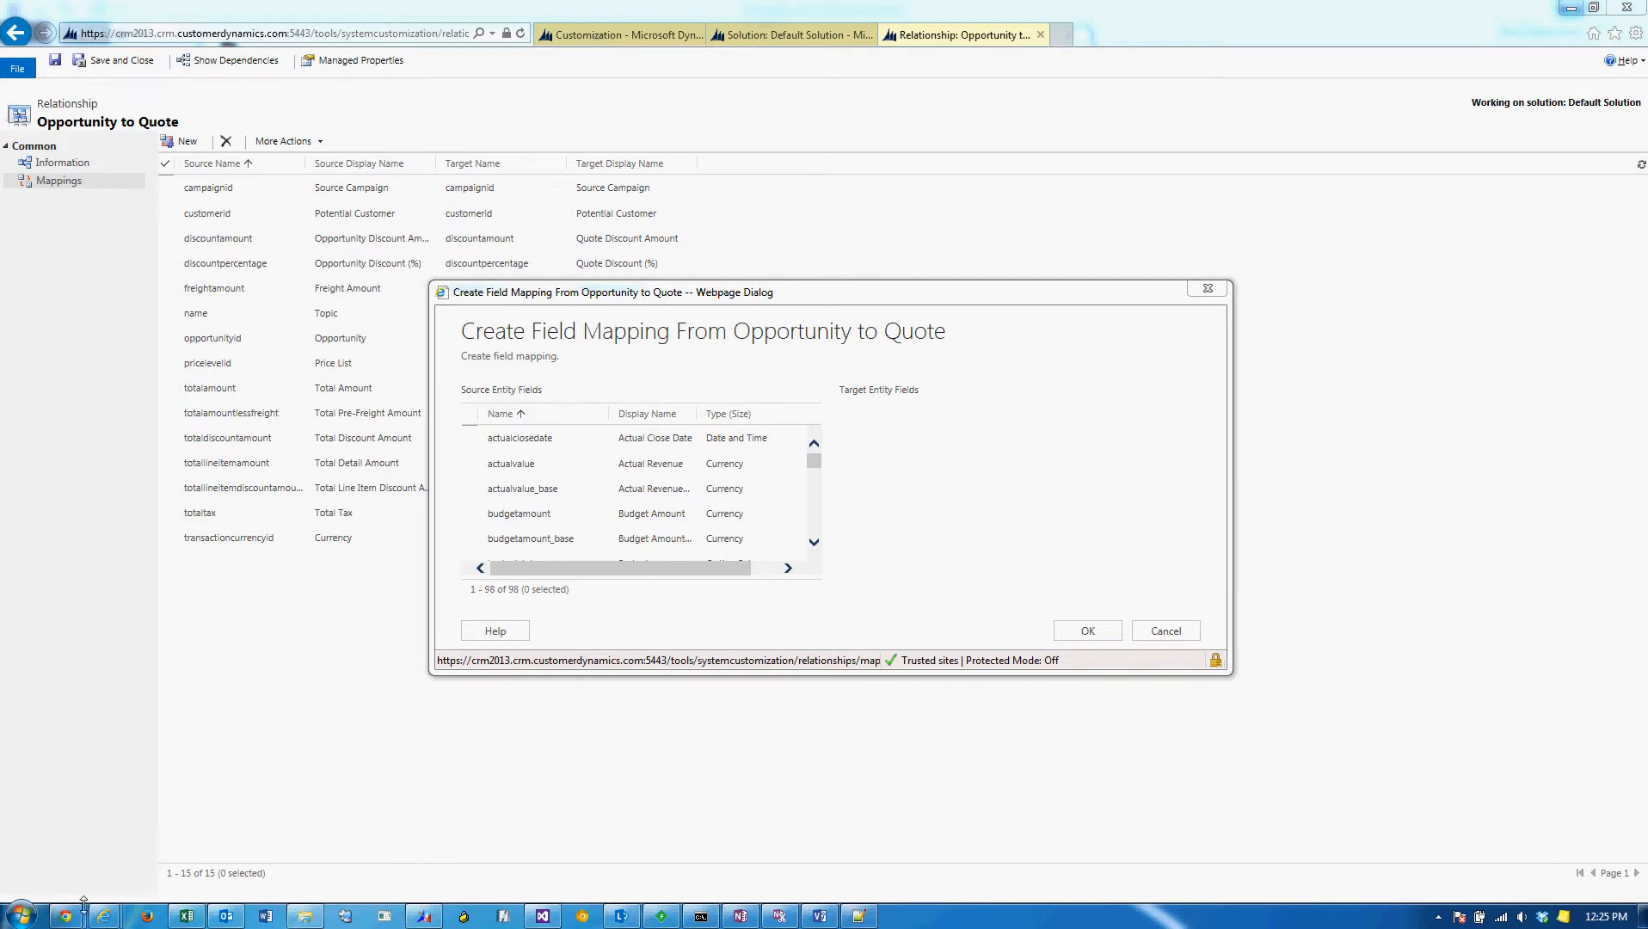
{"action": "mouse_move", "coordinate": [84, 912]}
{"action": "left_click", "coordinate": [274, 845]}
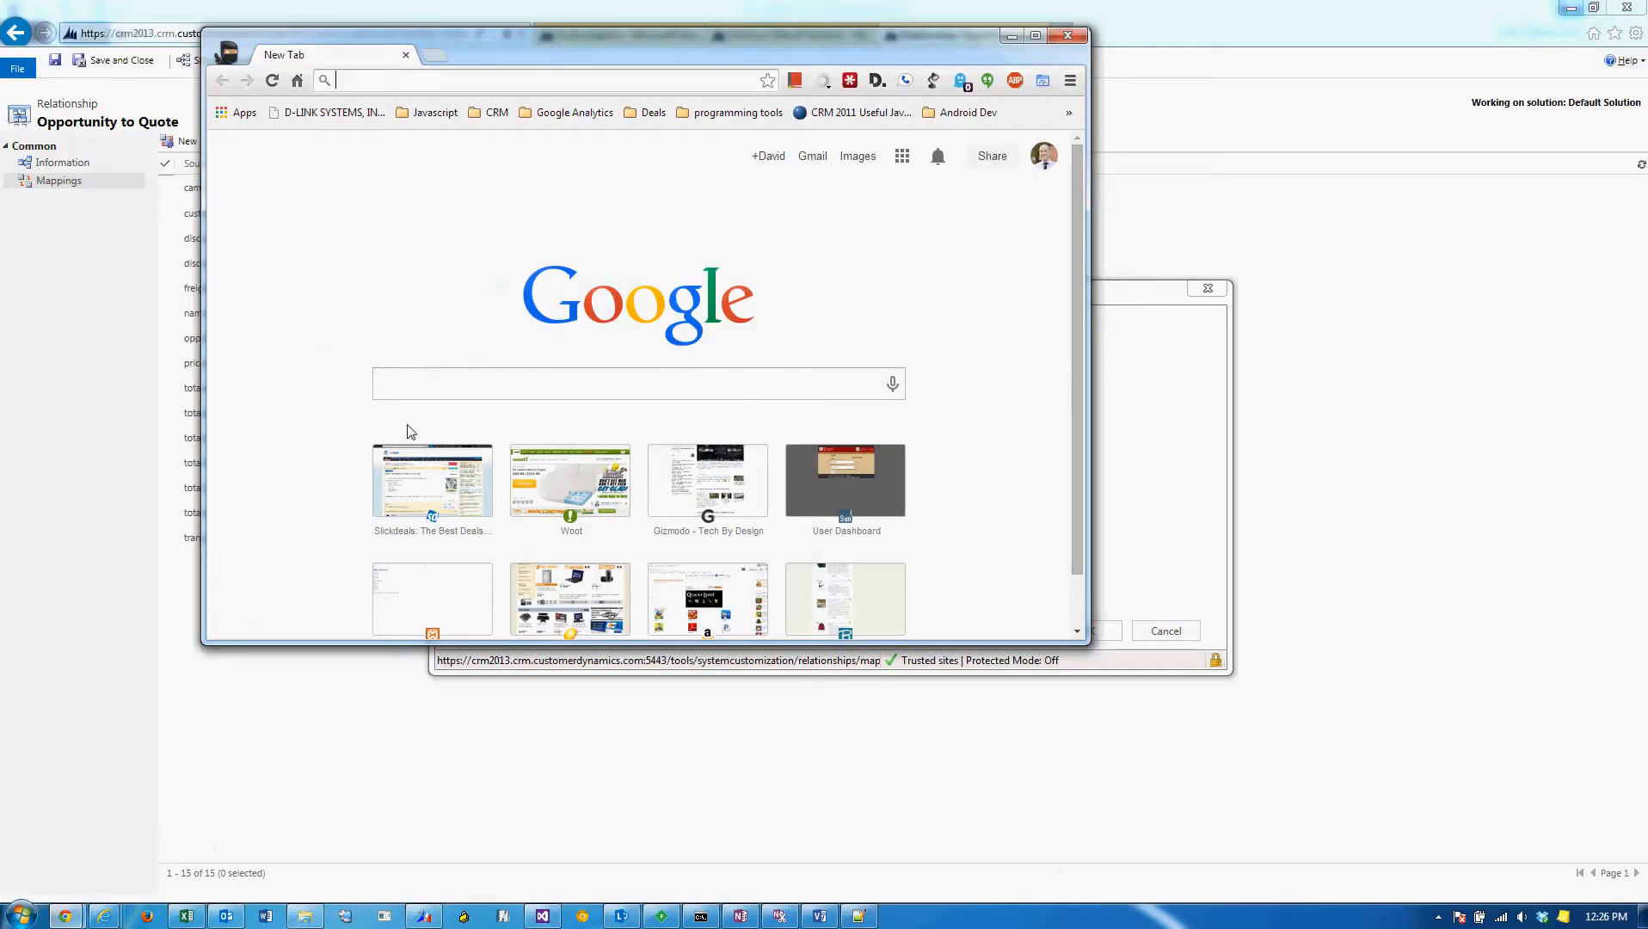
{"action": "left_click_drag", "start_coordinate": [602, 43], "coordinate": [0, 223]}
{"action": "left_click", "coordinate": [1208, 289]}
Load the Opportunity to Quote relationship page in Chrome using its copied web address.
{"action": "left_click", "coordinate": [384, 34]}
{"action": "left_click_drag", "start_coordinate": [0, 224], "coordinate": [602, 0]}
{"action": "key", "text": "ctrl+v"}
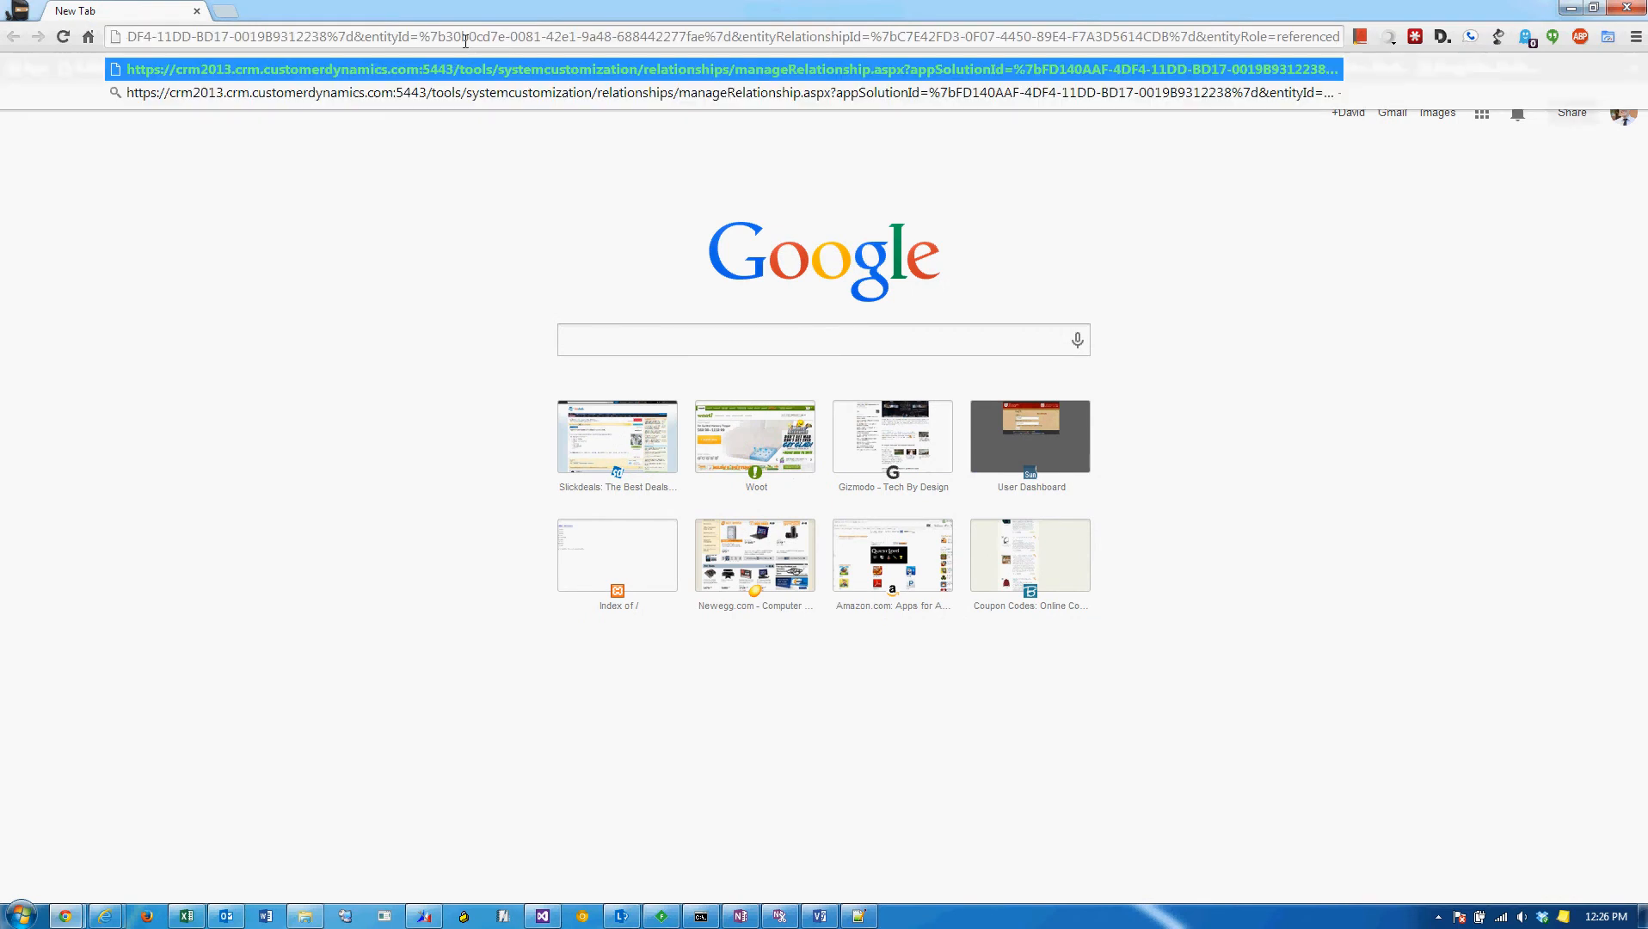
{"action": "key", "text": "Return"}
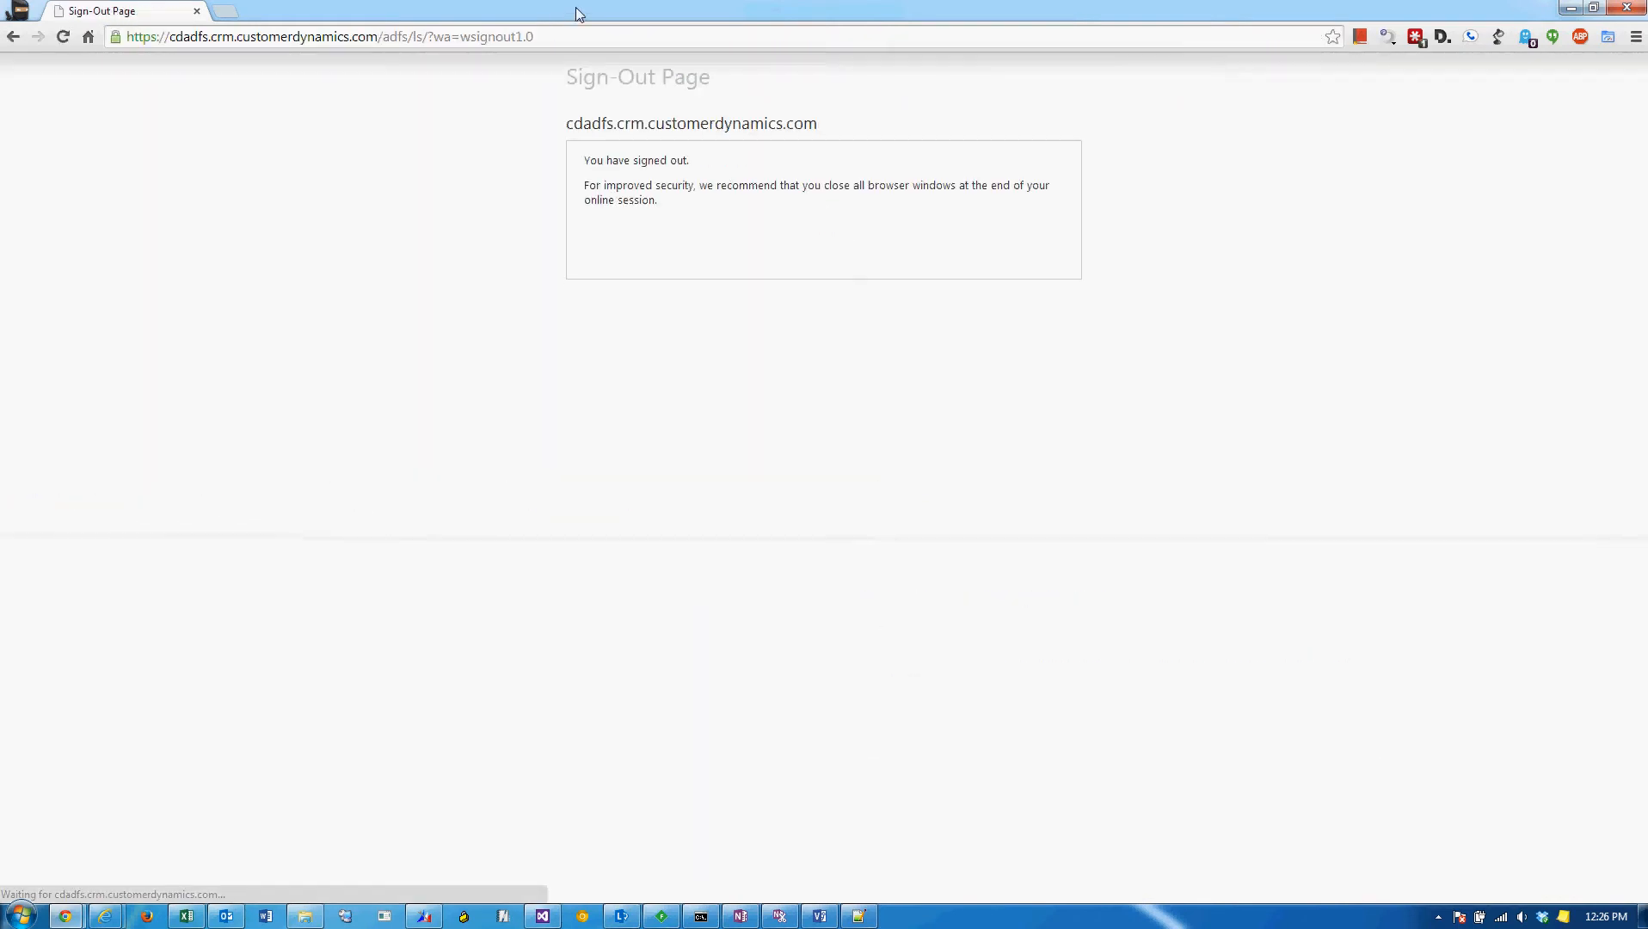
{"action": "mouse_move", "coordinate": [575, 6]}
{"action": "left_mouse_down"}
{"action": "mouse_move", "coordinate": [523, 48]}
{"action": "mouse_move", "coordinate": [570, 10]}
{"action": "left_mouse_up"}
{"action": "left_click", "coordinate": [563, 34]}
{"action": "key", "text": "ctrl+v"}
{"action": "key", "text": "Return"}
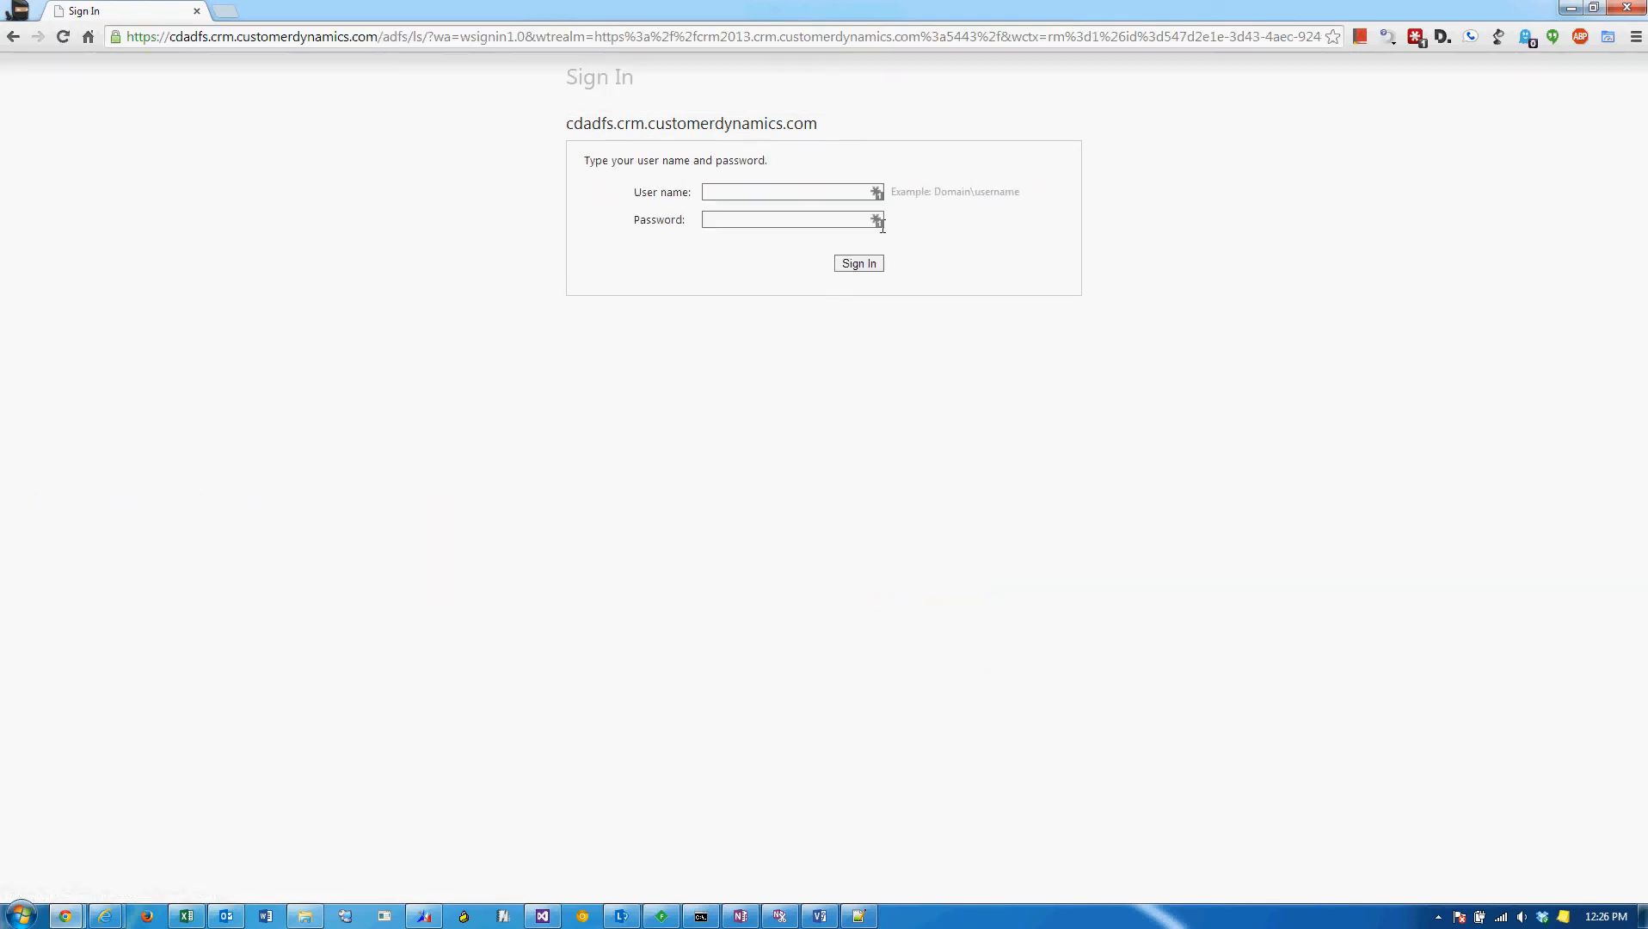
{"action": "left_click_drag", "start_coordinate": [798, 20], "coordinate": [0, 107]}
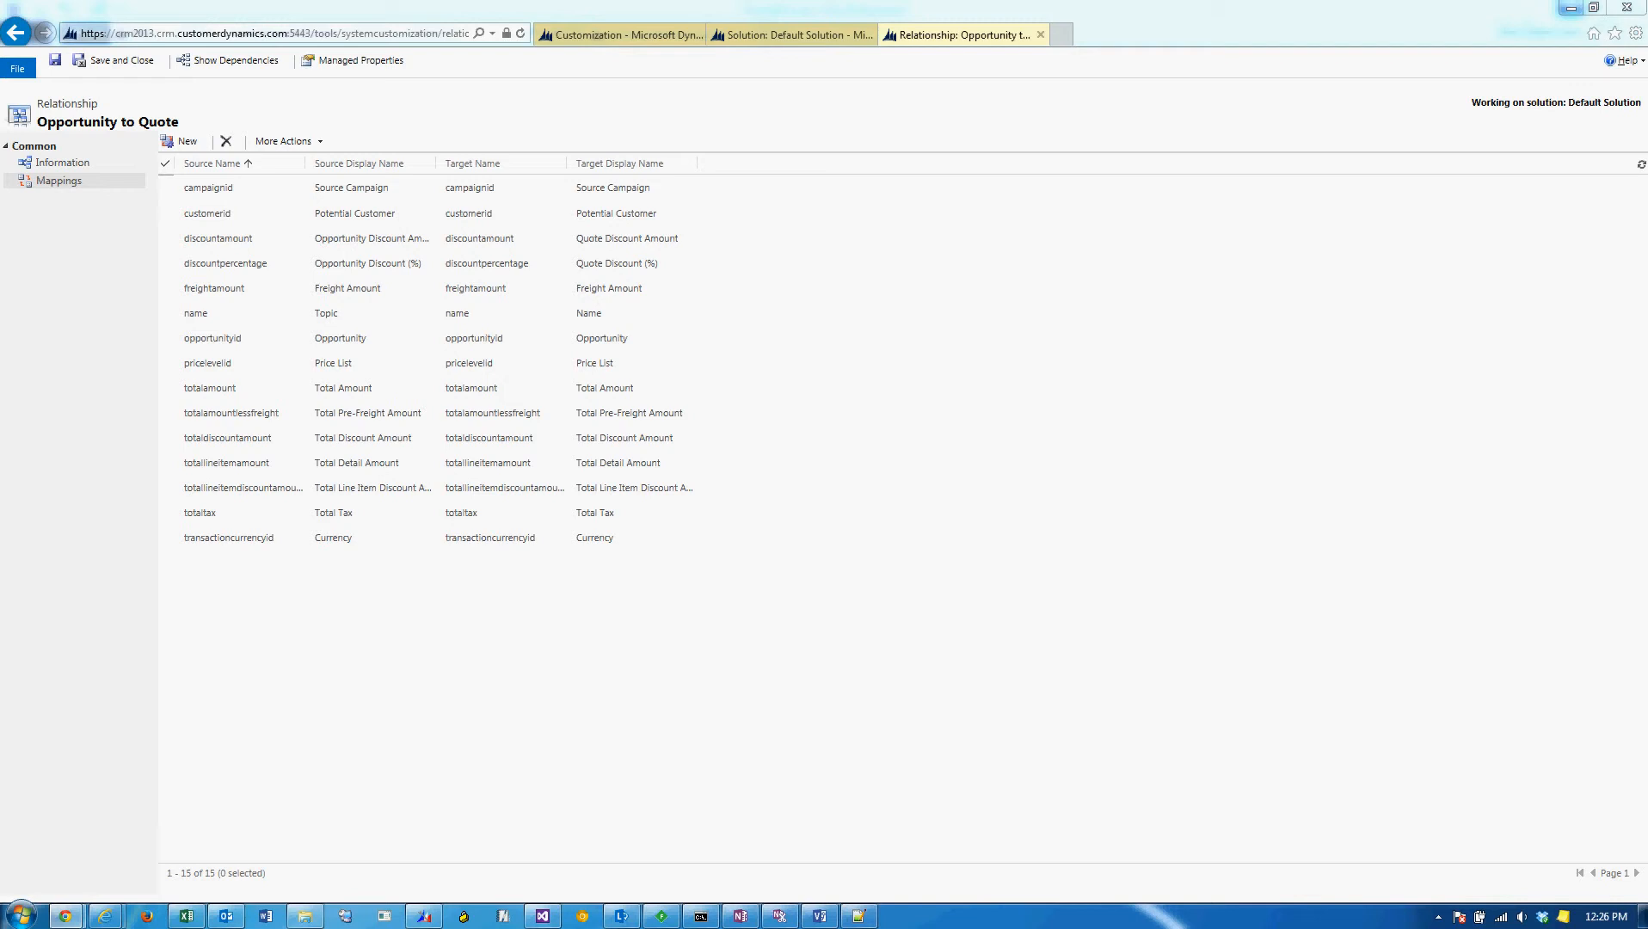
{"action": "left_click_drag", "start_coordinate": [284, 924], "coordinate": [823, 1]}
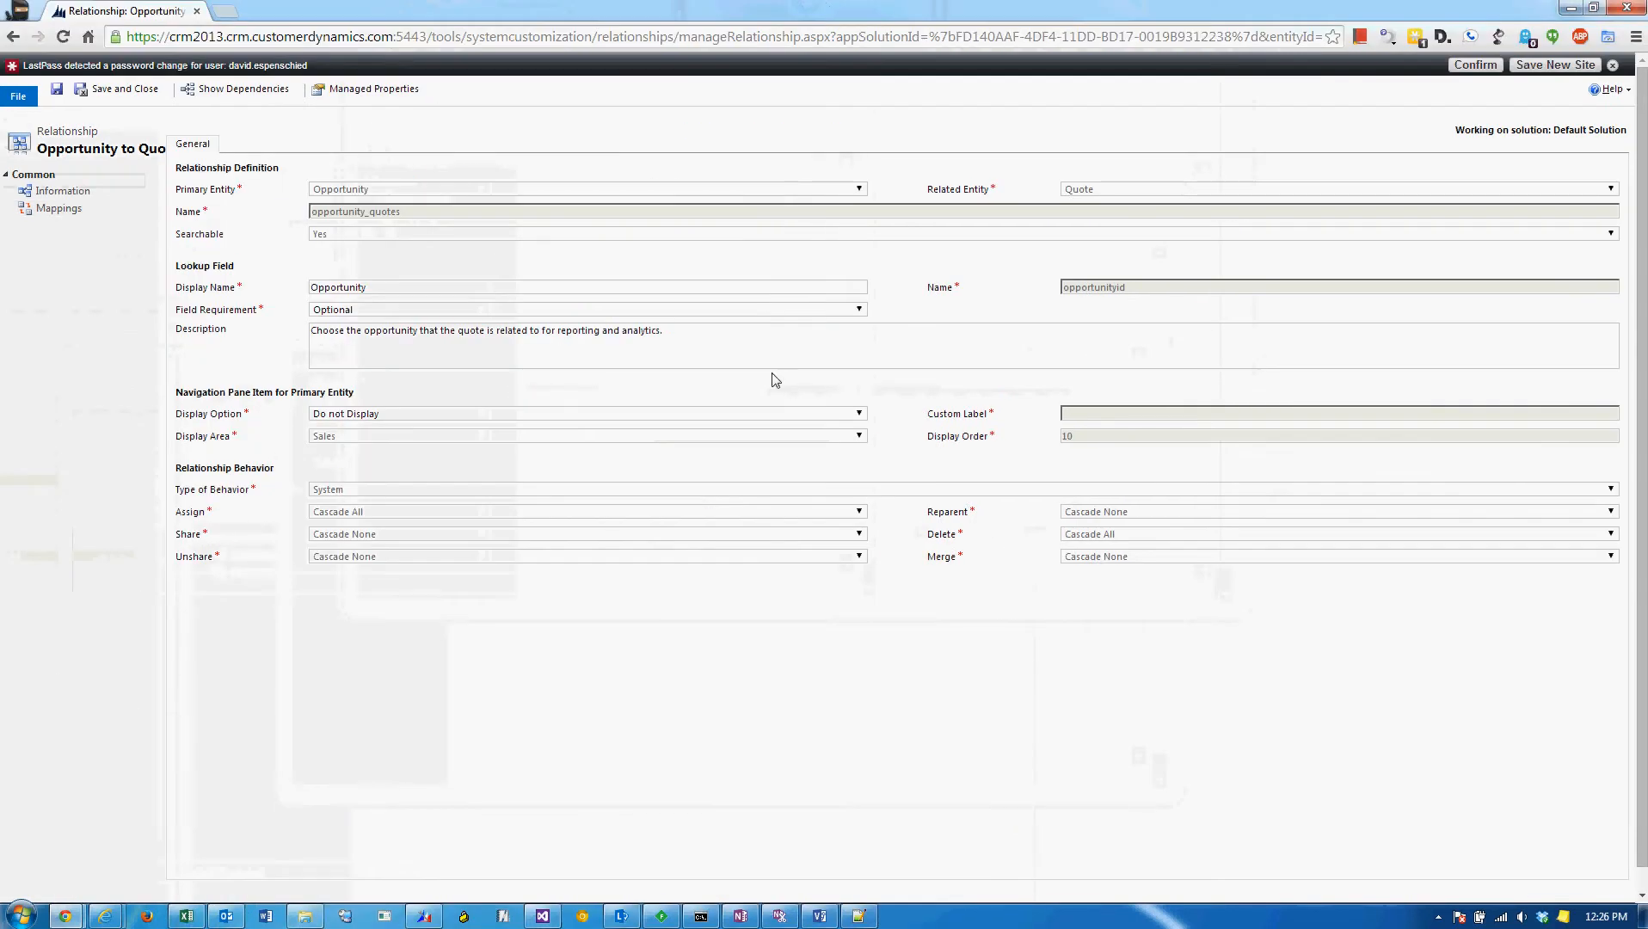
Start a new field mapping from the Opportunity to Quote mappings and enlarge the mapping dialog.
{"action": "left_click", "coordinate": [62, 213]}
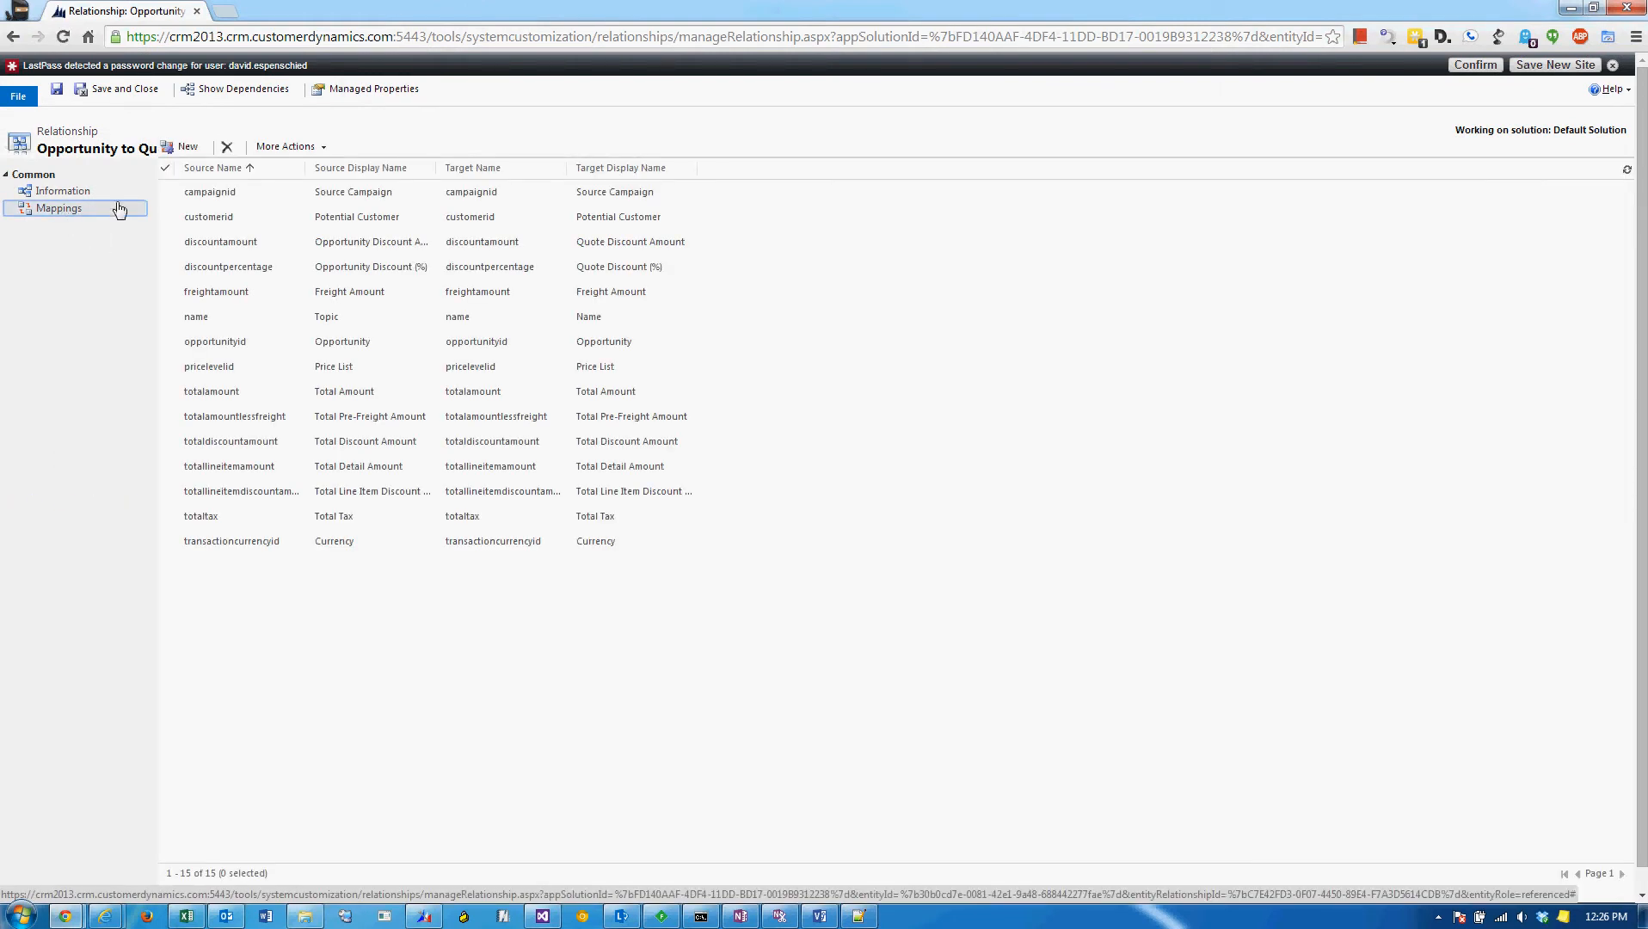
{"action": "left_click", "coordinate": [190, 147]}
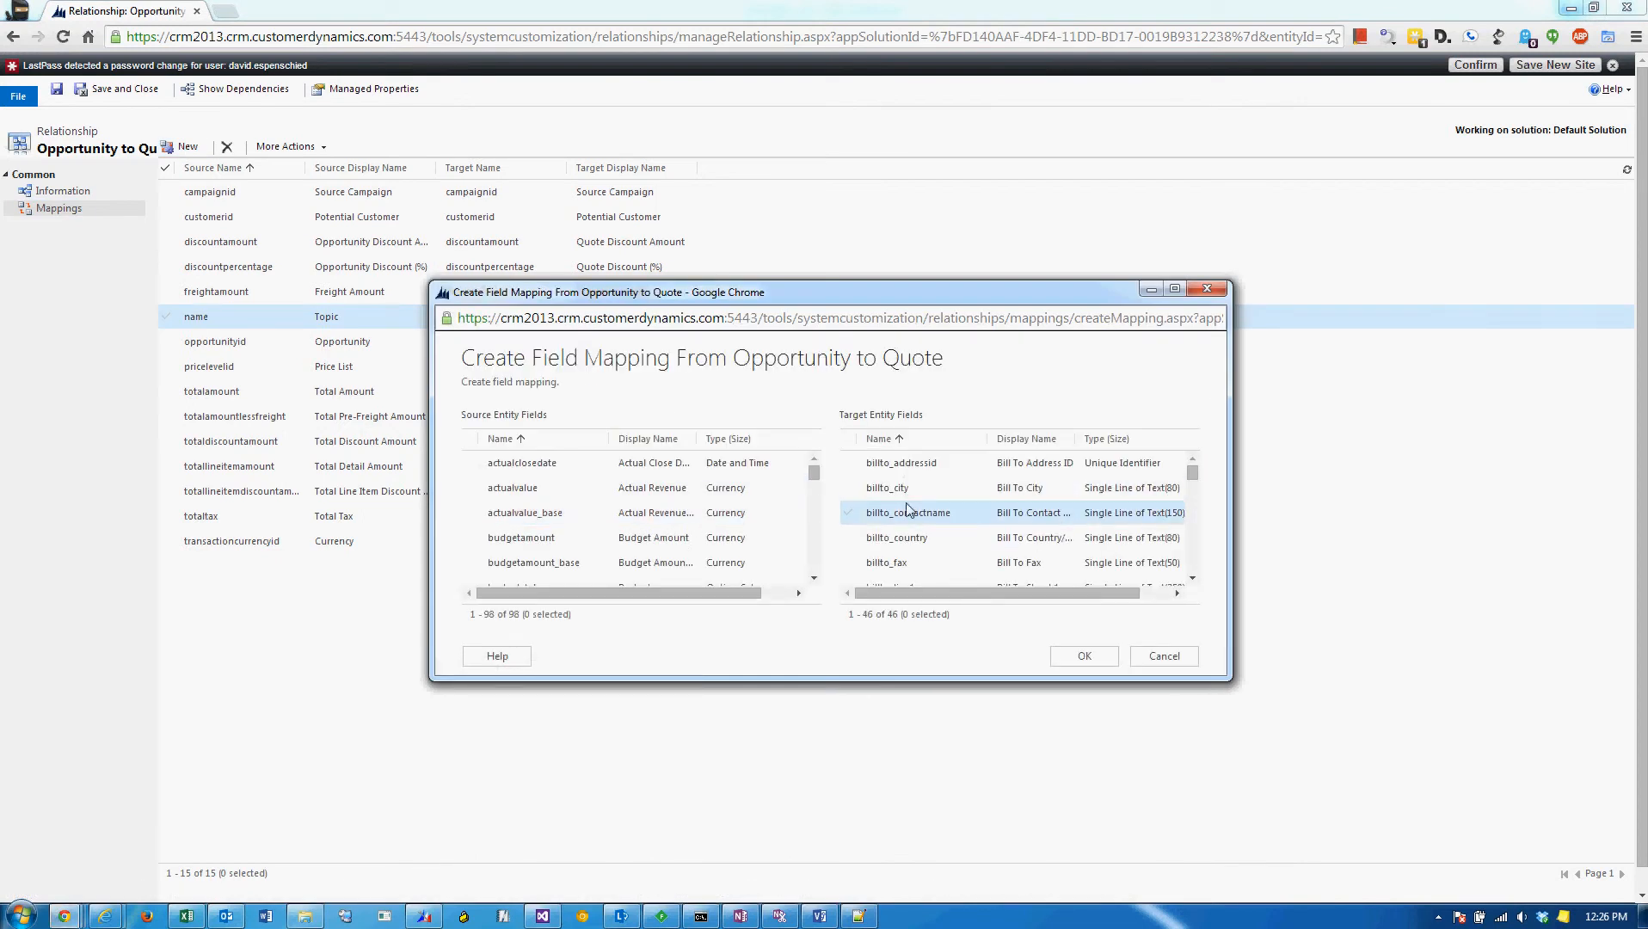
{"action": "left_click_drag", "start_coordinate": [1223, 671], "coordinate": [1510, 875]}
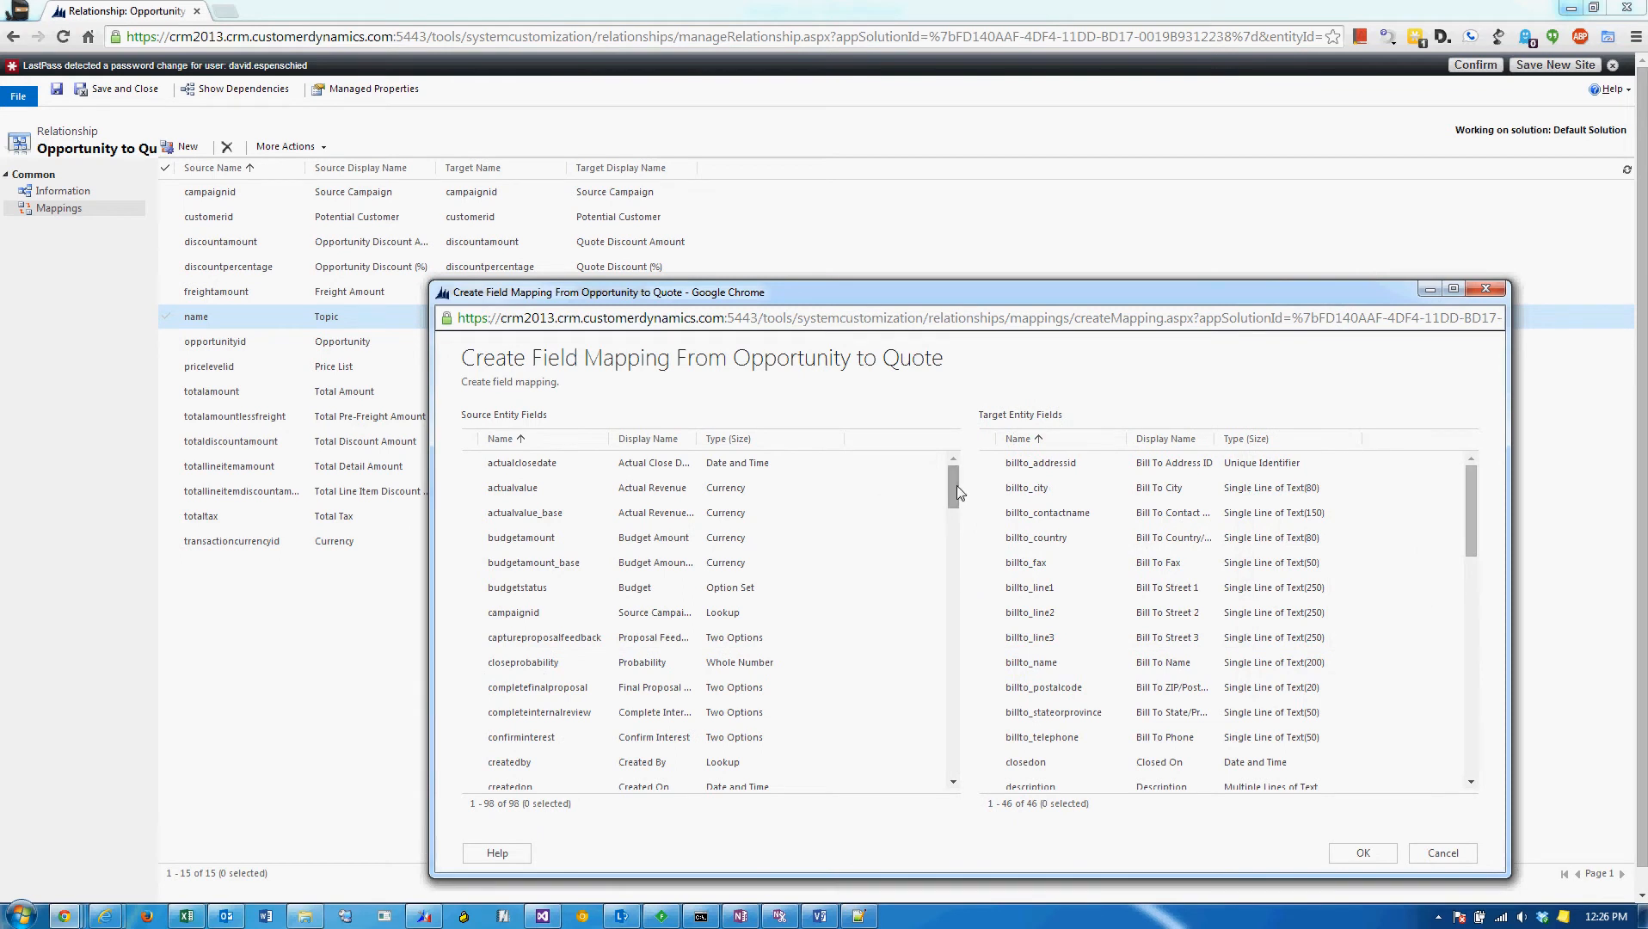
Sort the source and target field lists by display name and look through the source fields.
{"action": "left_click", "coordinate": [778, 490]}
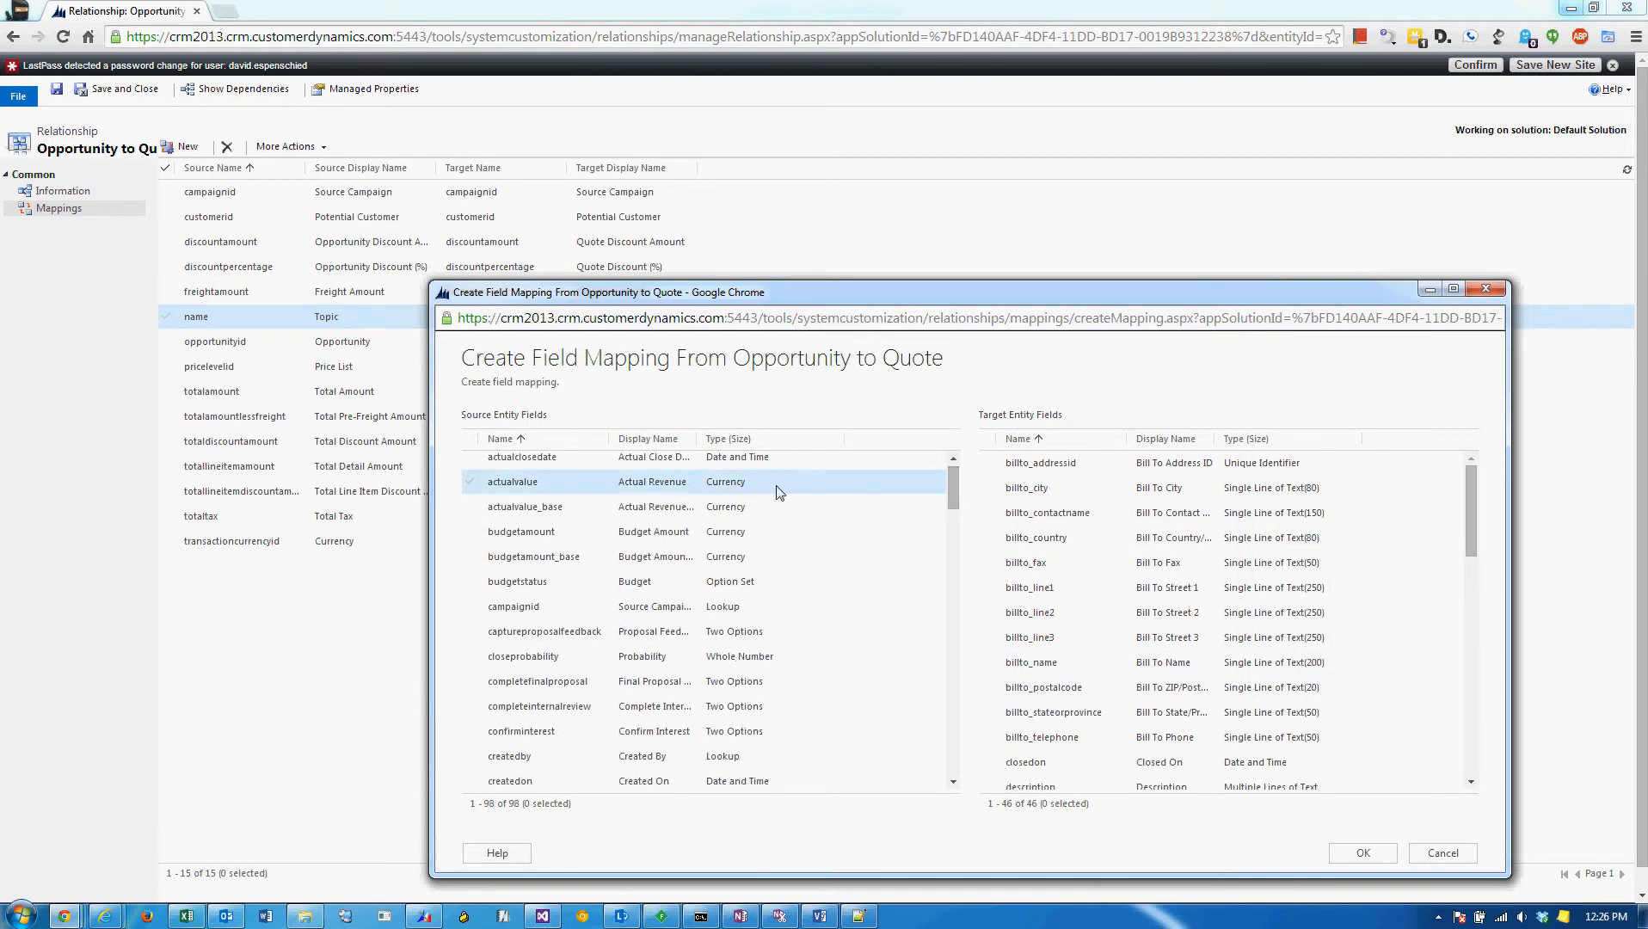
{"action": "left_click", "coordinate": [651, 438]}
{"action": "left_click", "coordinate": [1195, 444]}
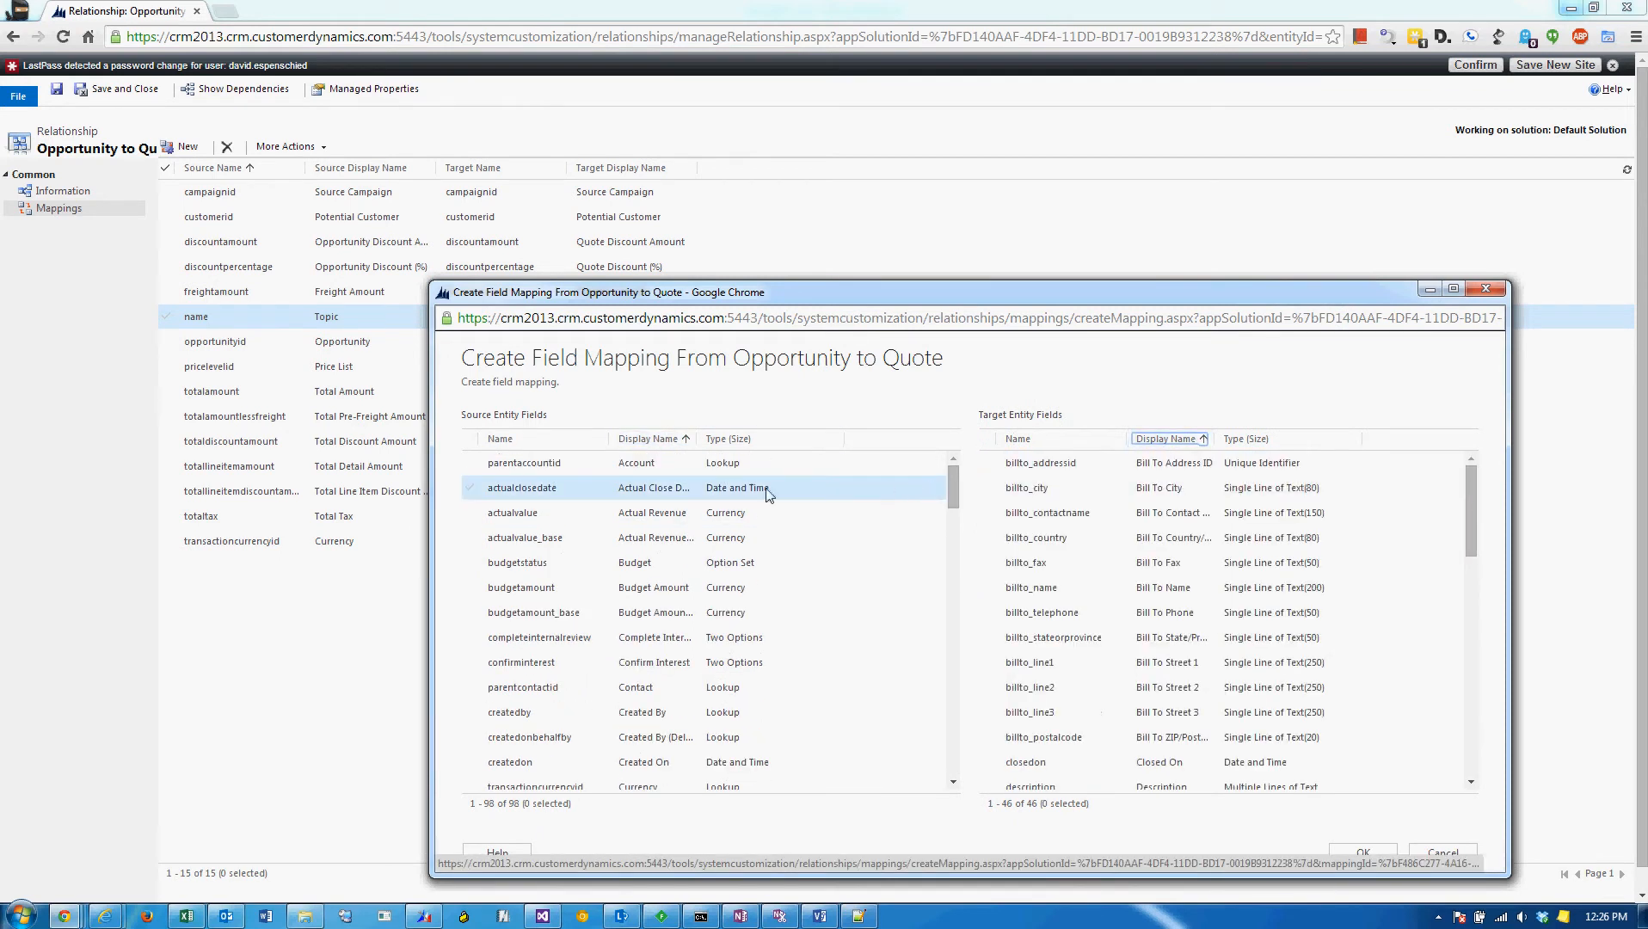
{"action": "left_click_drag", "start_coordinate": [952, 487], "coordinate": [935, 591]}
Sort both field lists by name and map the Opportunity's new_operatingsystem to the Quote's new_operatingsystem.
{"action": "left_click", "coordinate": [528, 440]}
{"action": "left_click", "coordinate": [1019, 439]}
{"action": "left_click_drag", "start_coordinate": [951, 481], "coordinate": [947, 602]}
{"action": "left_click", "coordinate": [582, 677]}
{"action": "left_click", "coordinate": [582, 677]}
{"action": "left_click_drag", "start_coordinate": [1474, 507], "coordinate": [1474, 598]}
{"action": "left_click", "coordinate": [1221, 603]}
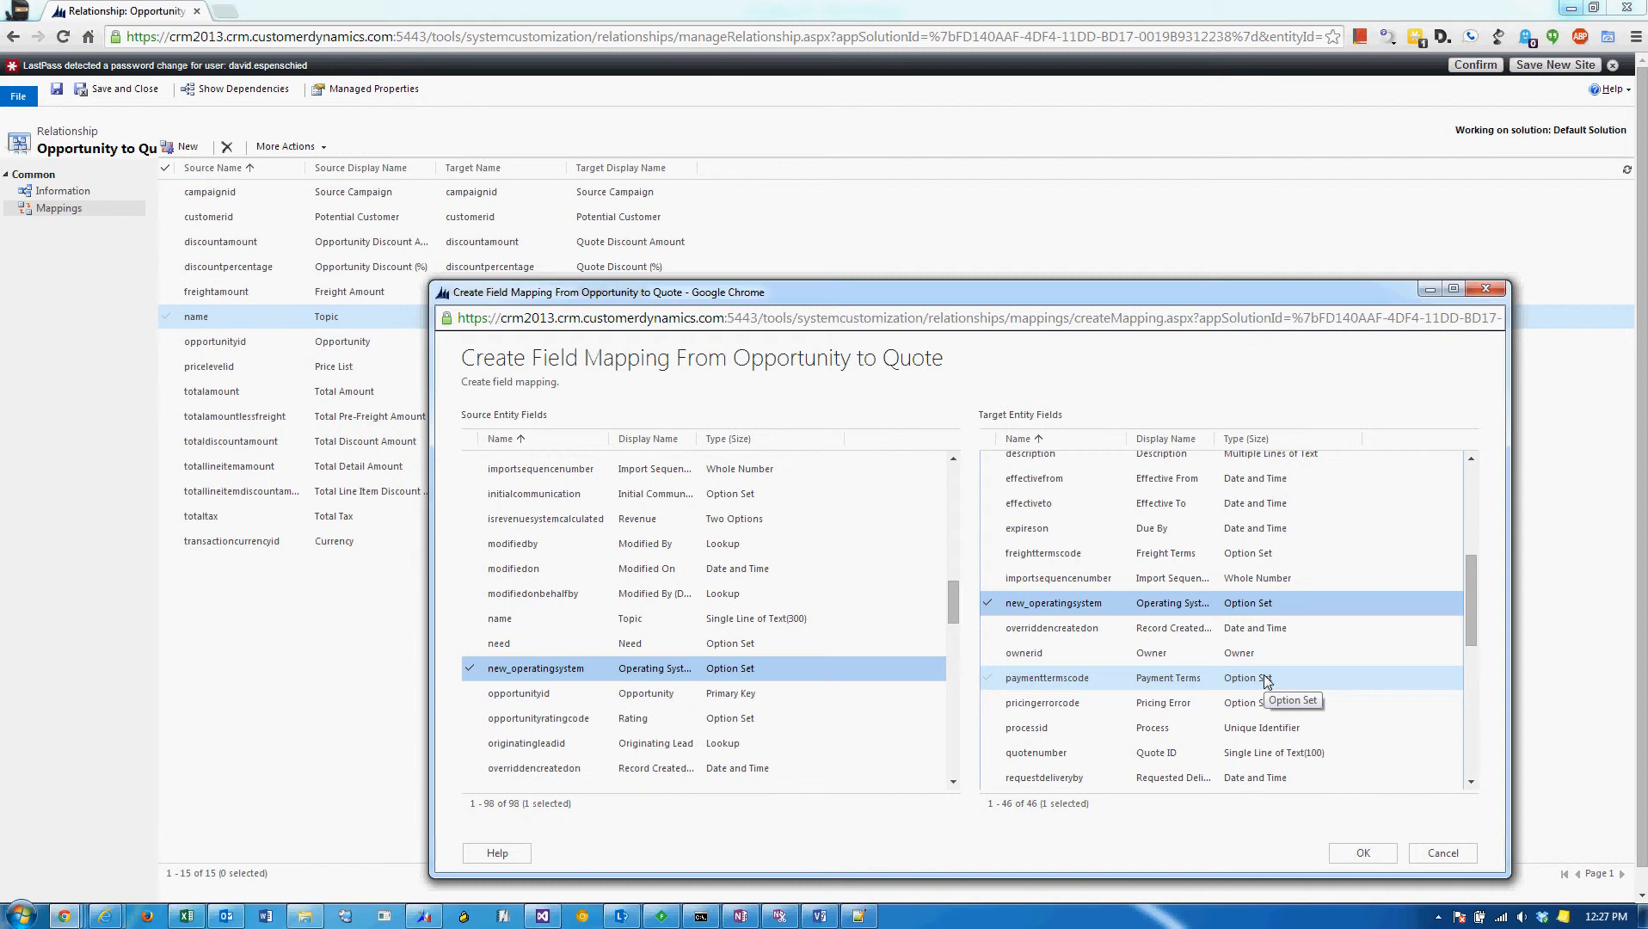
{"action": "left_click", "coordinate": [1366, 856]}
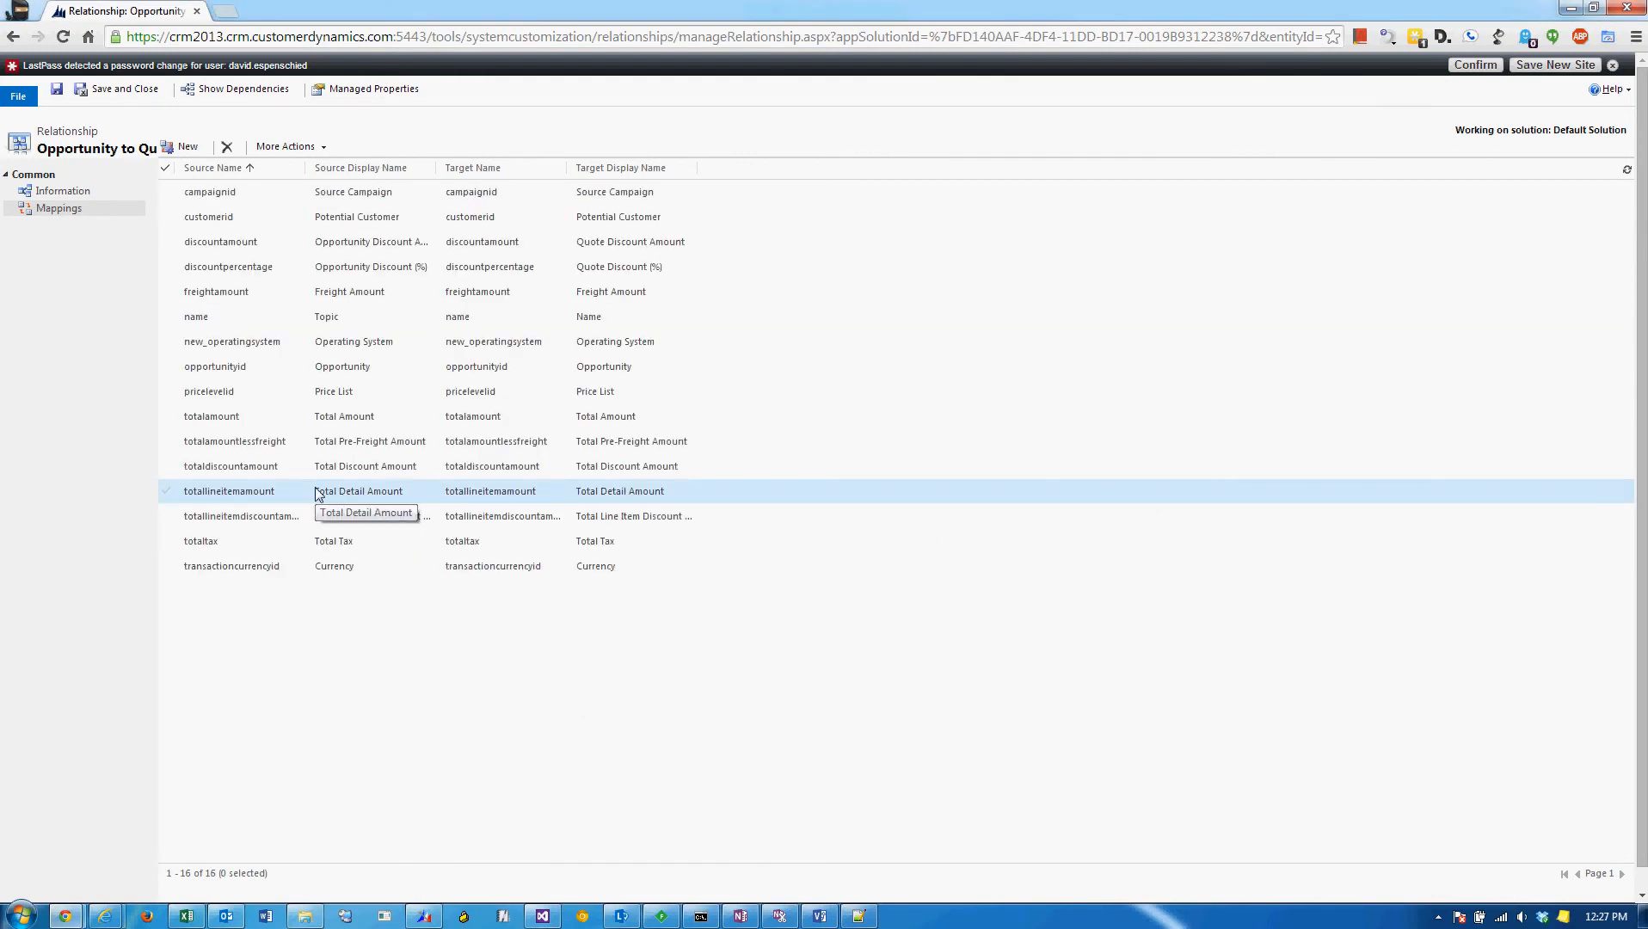
Save and close the Opportunity to Quote relationship in Chrome, and close its tab in Internet Explorer.
{"action": "left_click", "coordinate": [327, 348]}
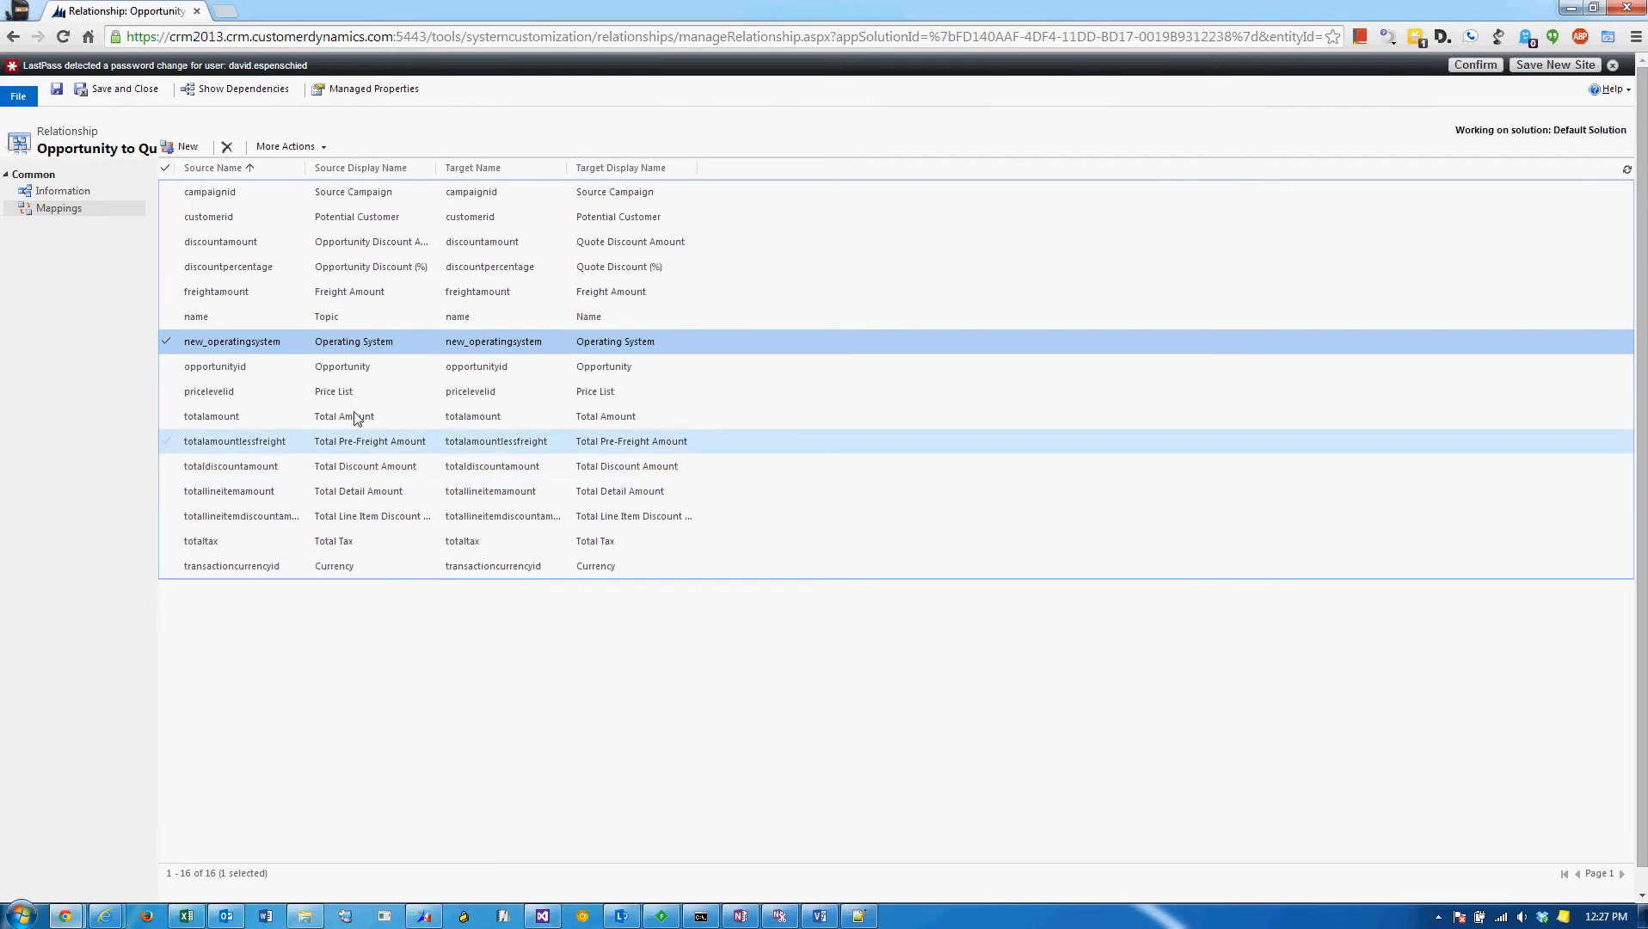
{"action": "left_click", "coordinate": [146, 94]}
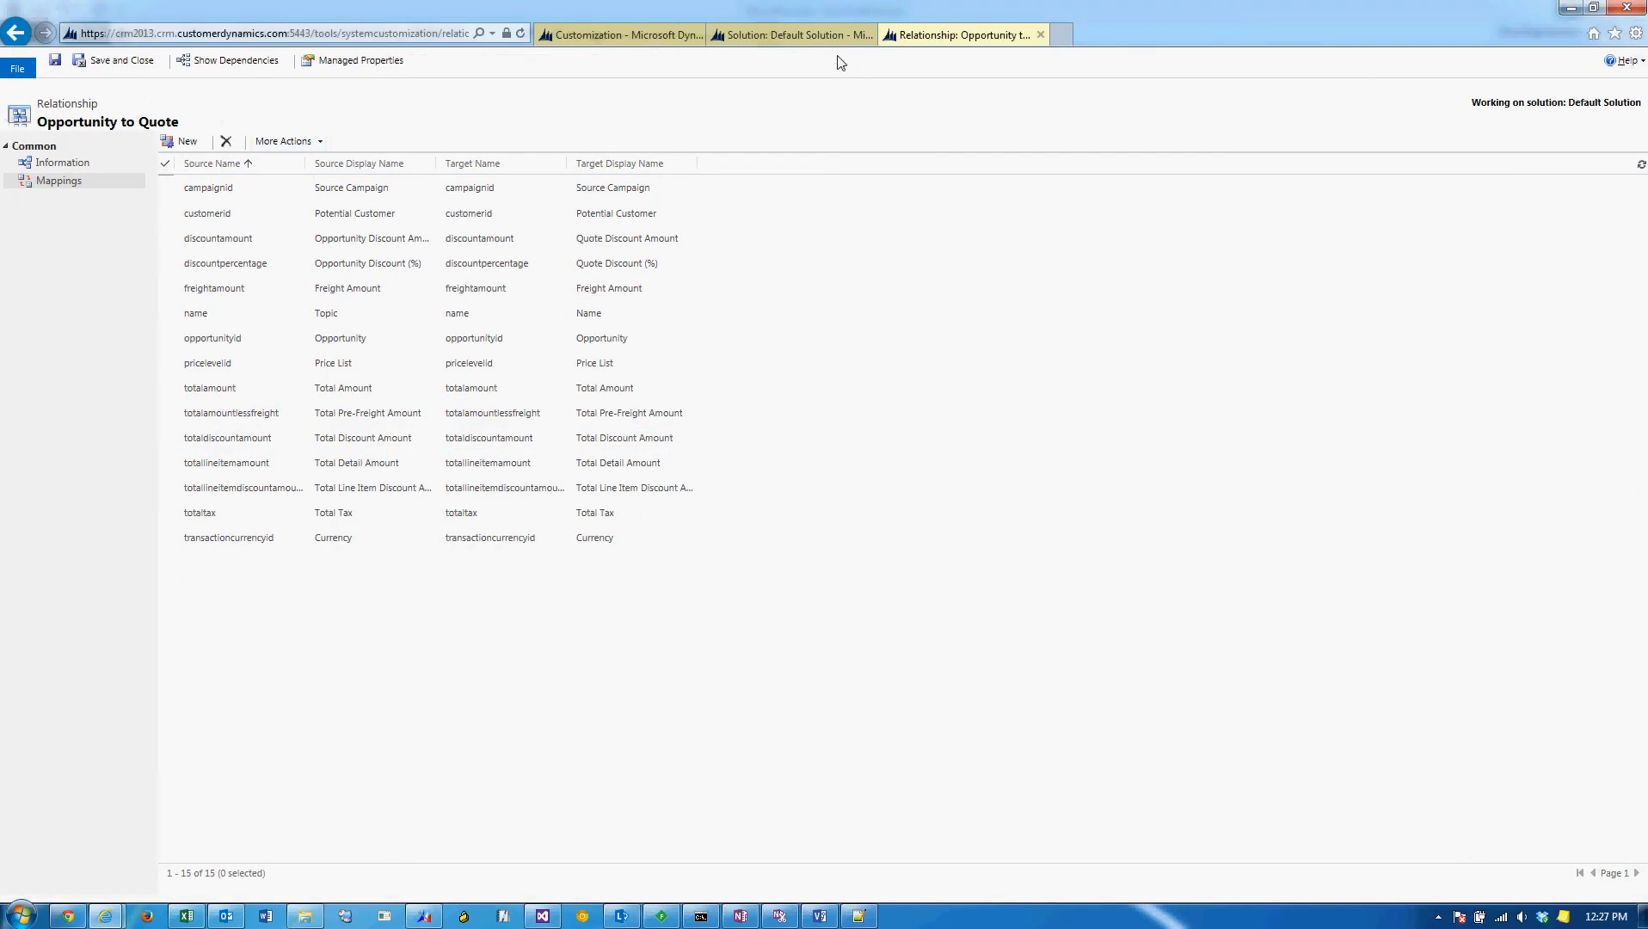
{"action": "left_click", "coordinate": [1041, 36]}
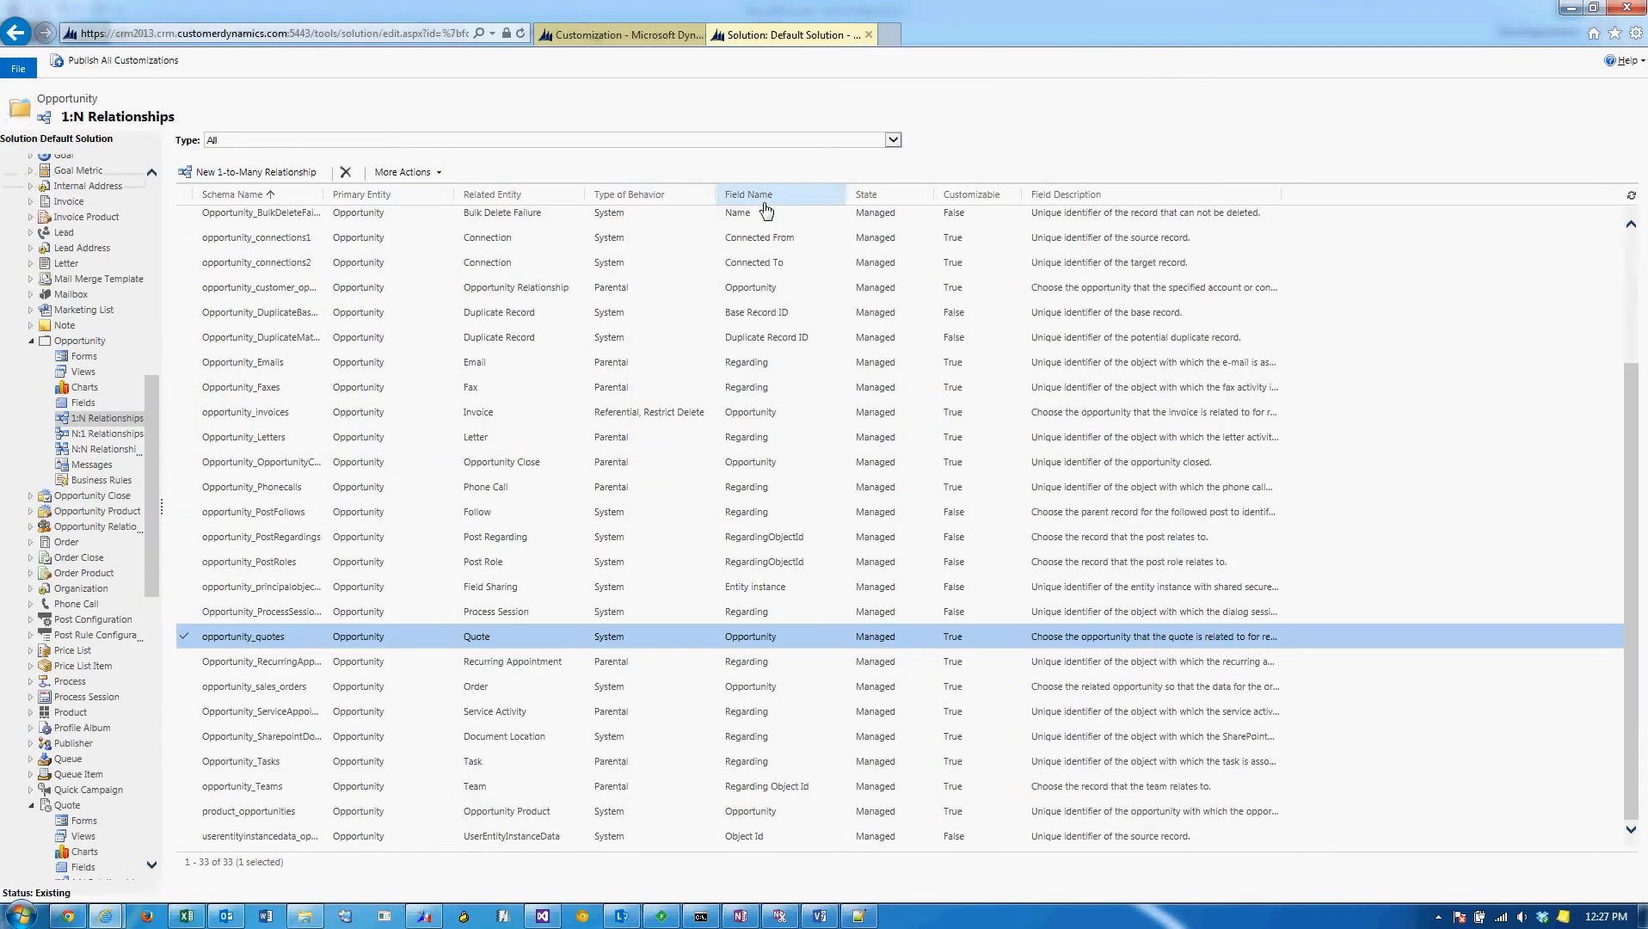
Publish all customizations, and open the Interested in Product X opportunity from My Open Opportunities in the Sales area.
{"action": "left_click", "coordinate": [172, 65]}
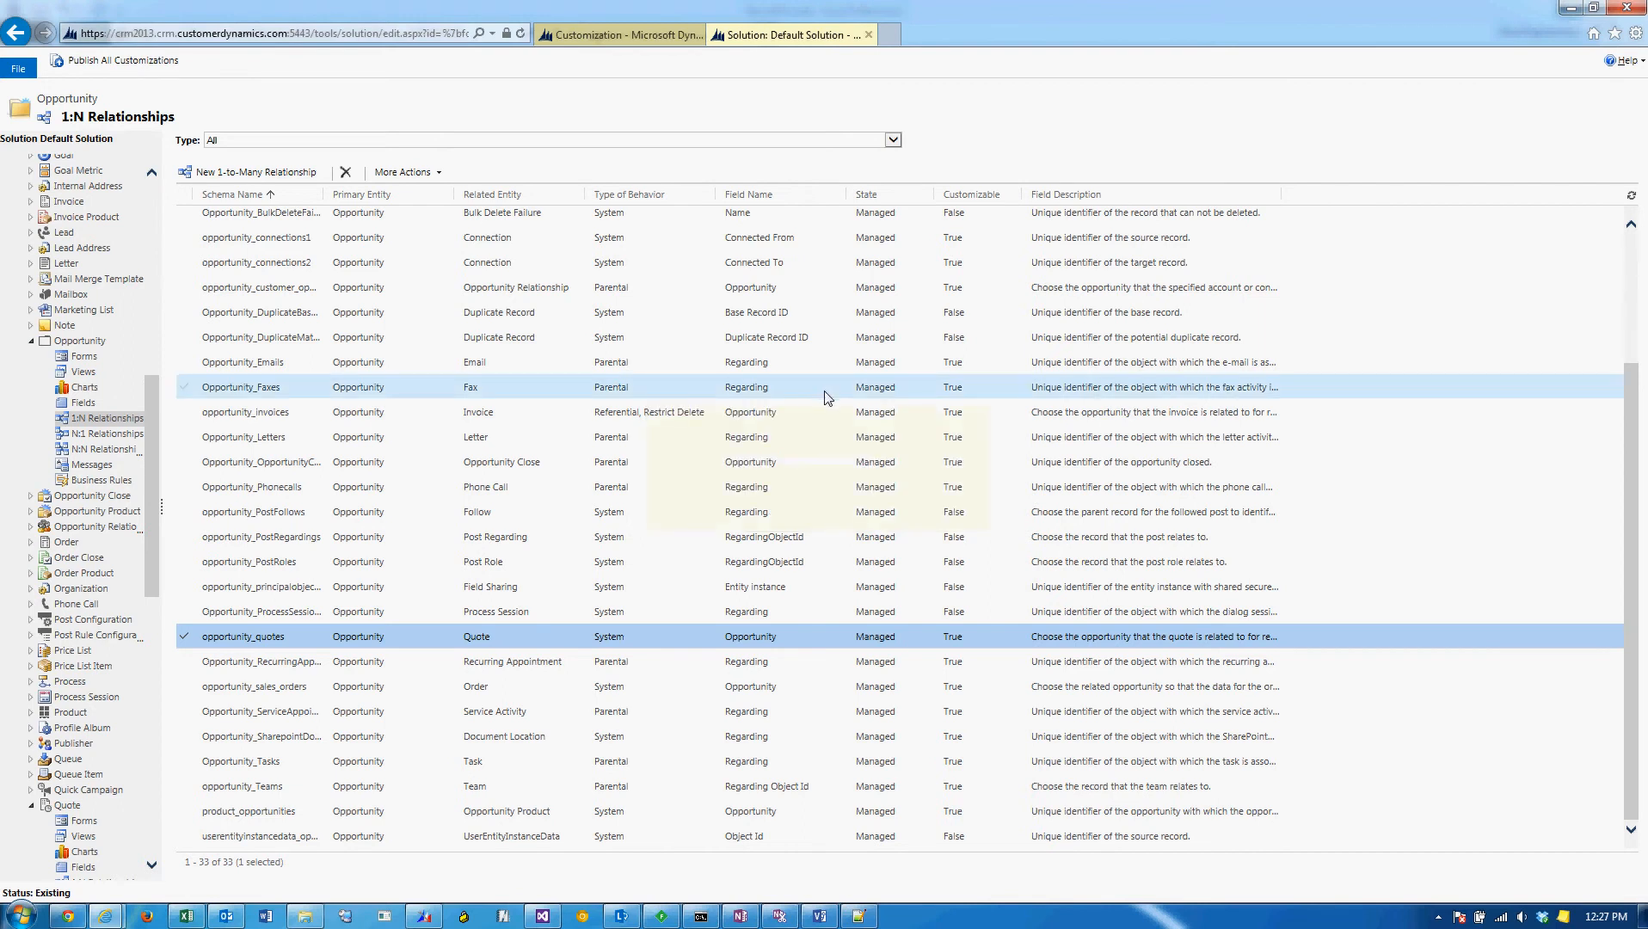
{"action": "left_click", "coordinate": [614, 33]}
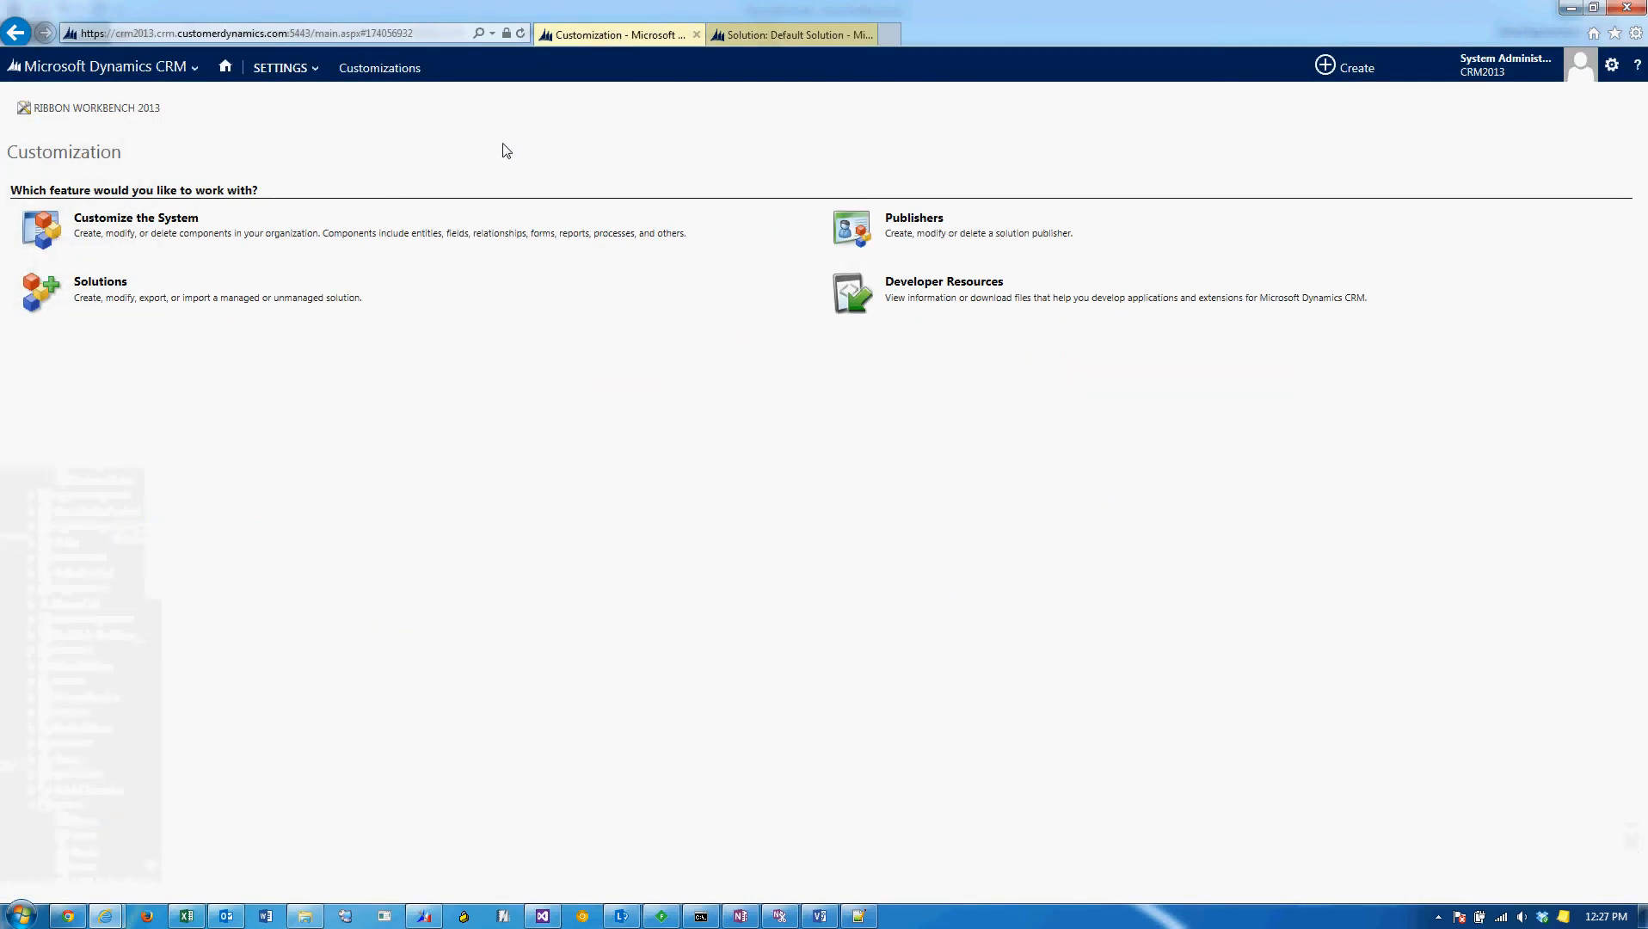
{"action": "left_click", "coordinate": [268, 69]}
{"action": "left_click", "coordinate": [174, 70]}
{"action": "left_click", "coordinate": [148, 129]}
{"action": "left_click", "coordinate": [263, 76]}
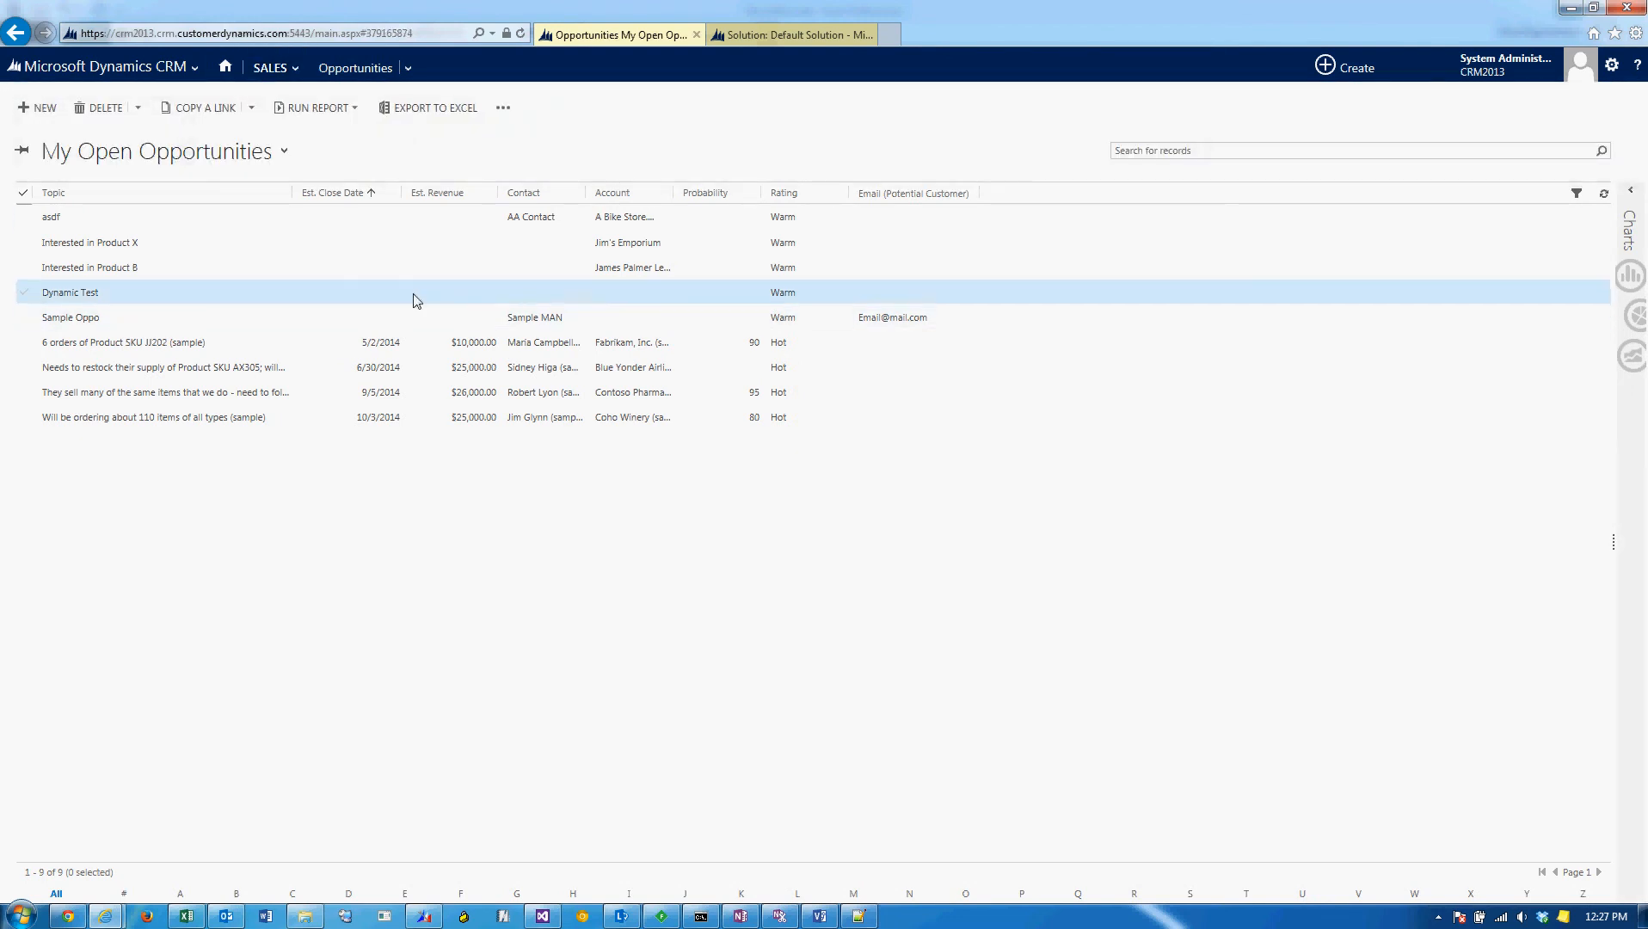
{"action": "left_click", "coordinate": [116, 250]}
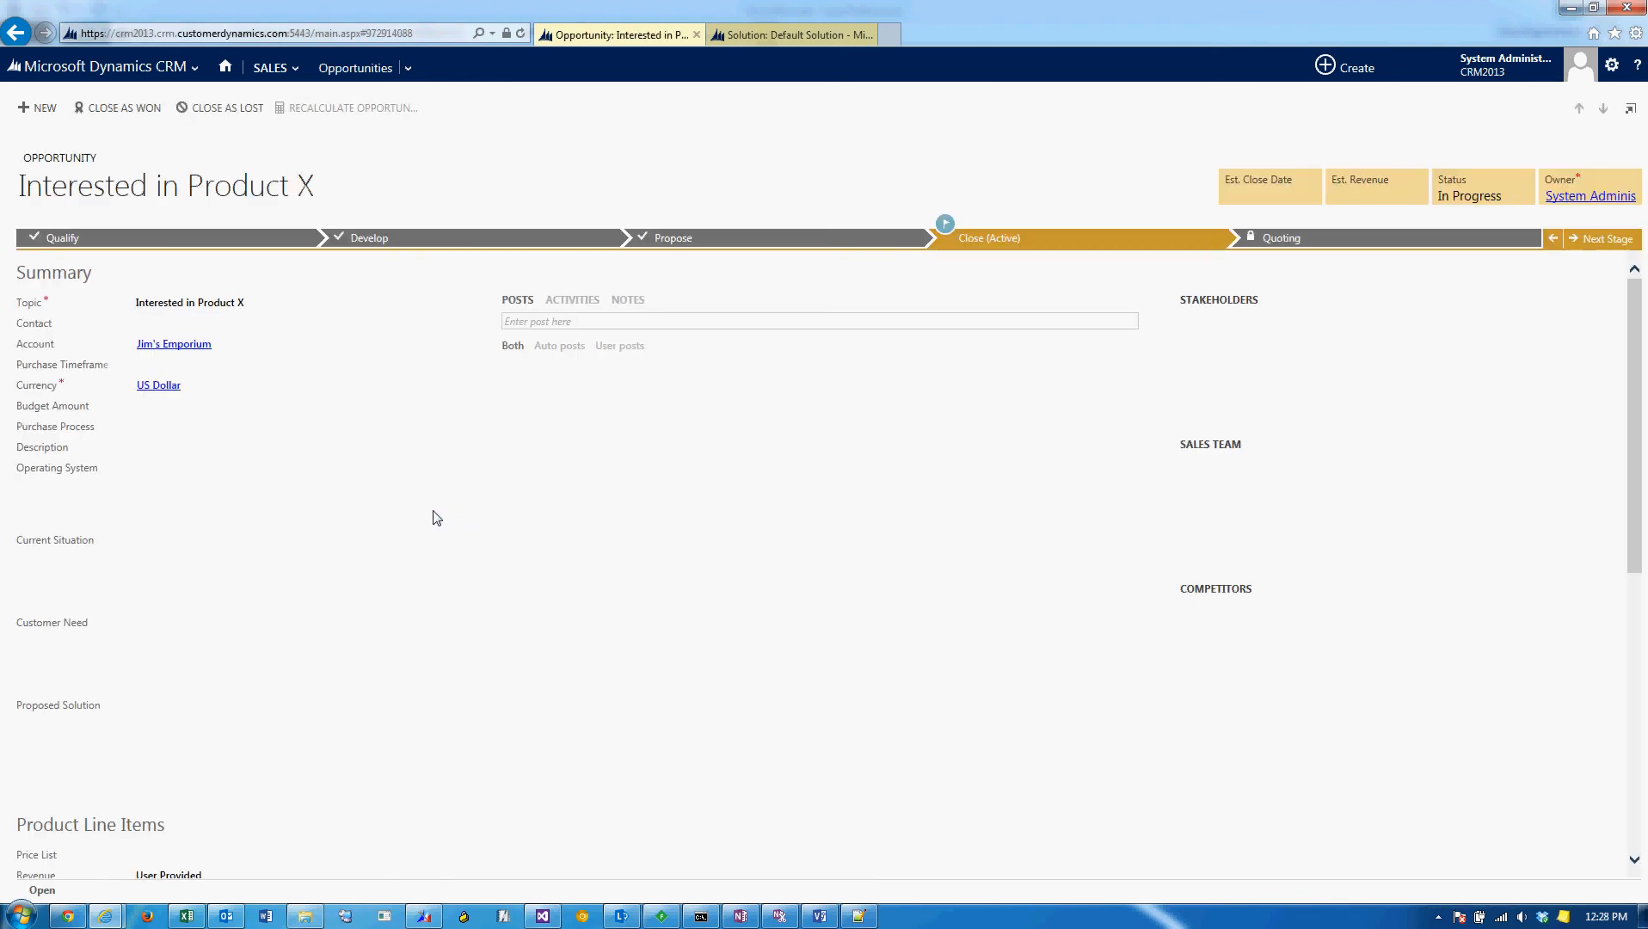
Set the opportunity's Operating System to Windows and start a new quote by advancing to the Quoting stage.
{"action": "left_click", "coordinate": [165, 469]}
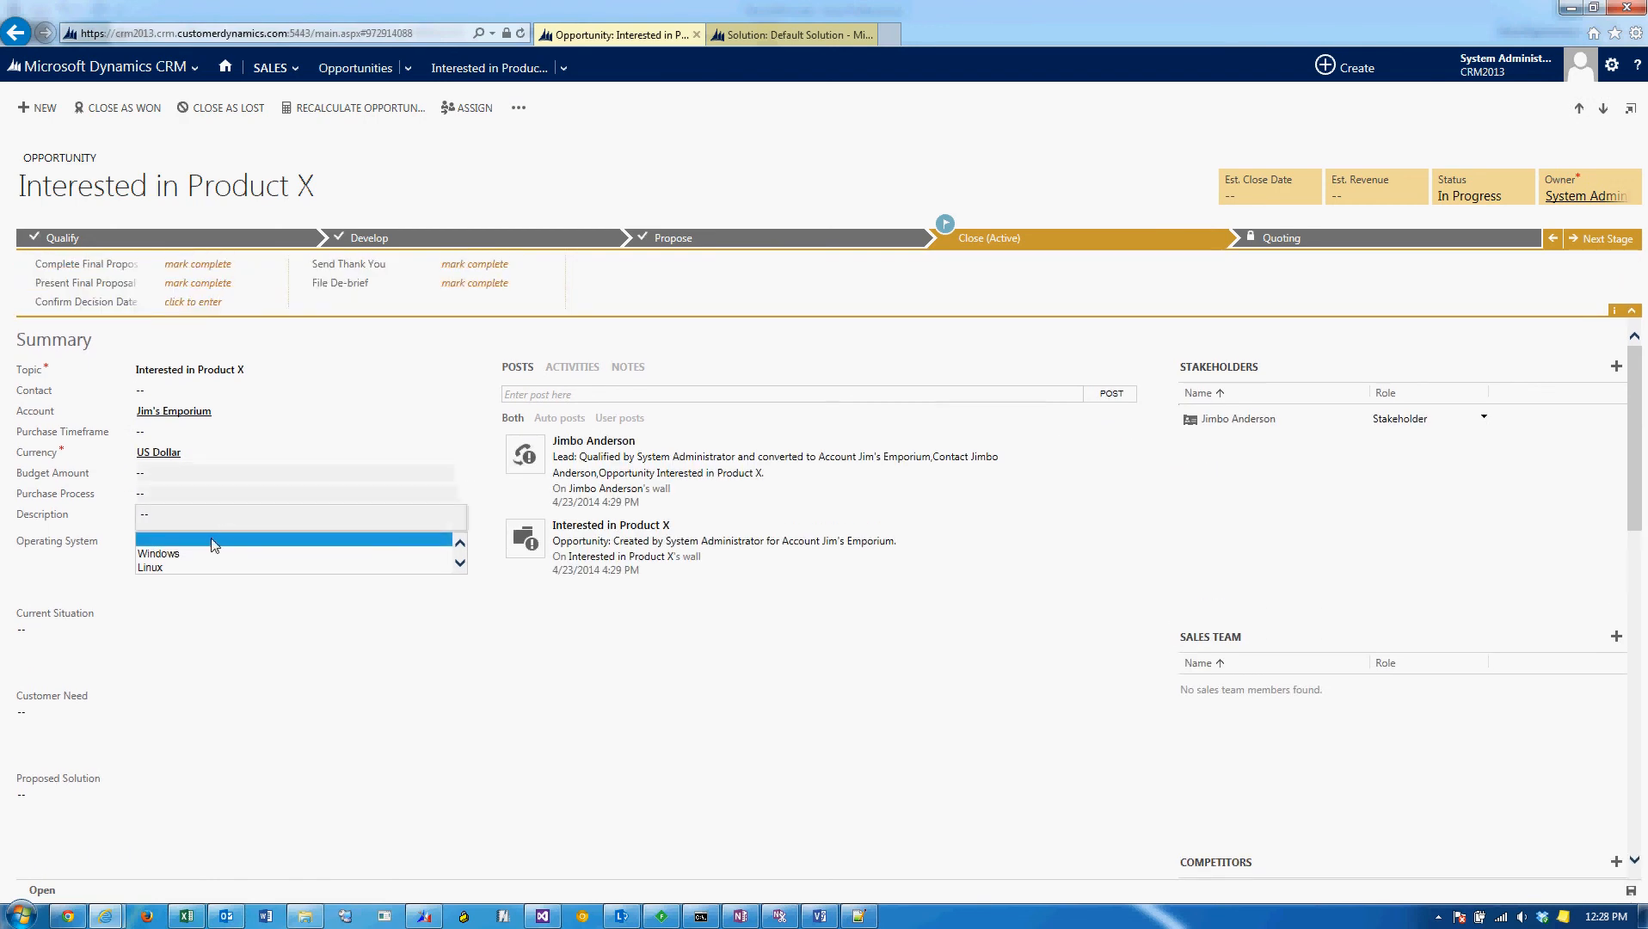
{"action": "left_click", "coordinate": [201, 554]}
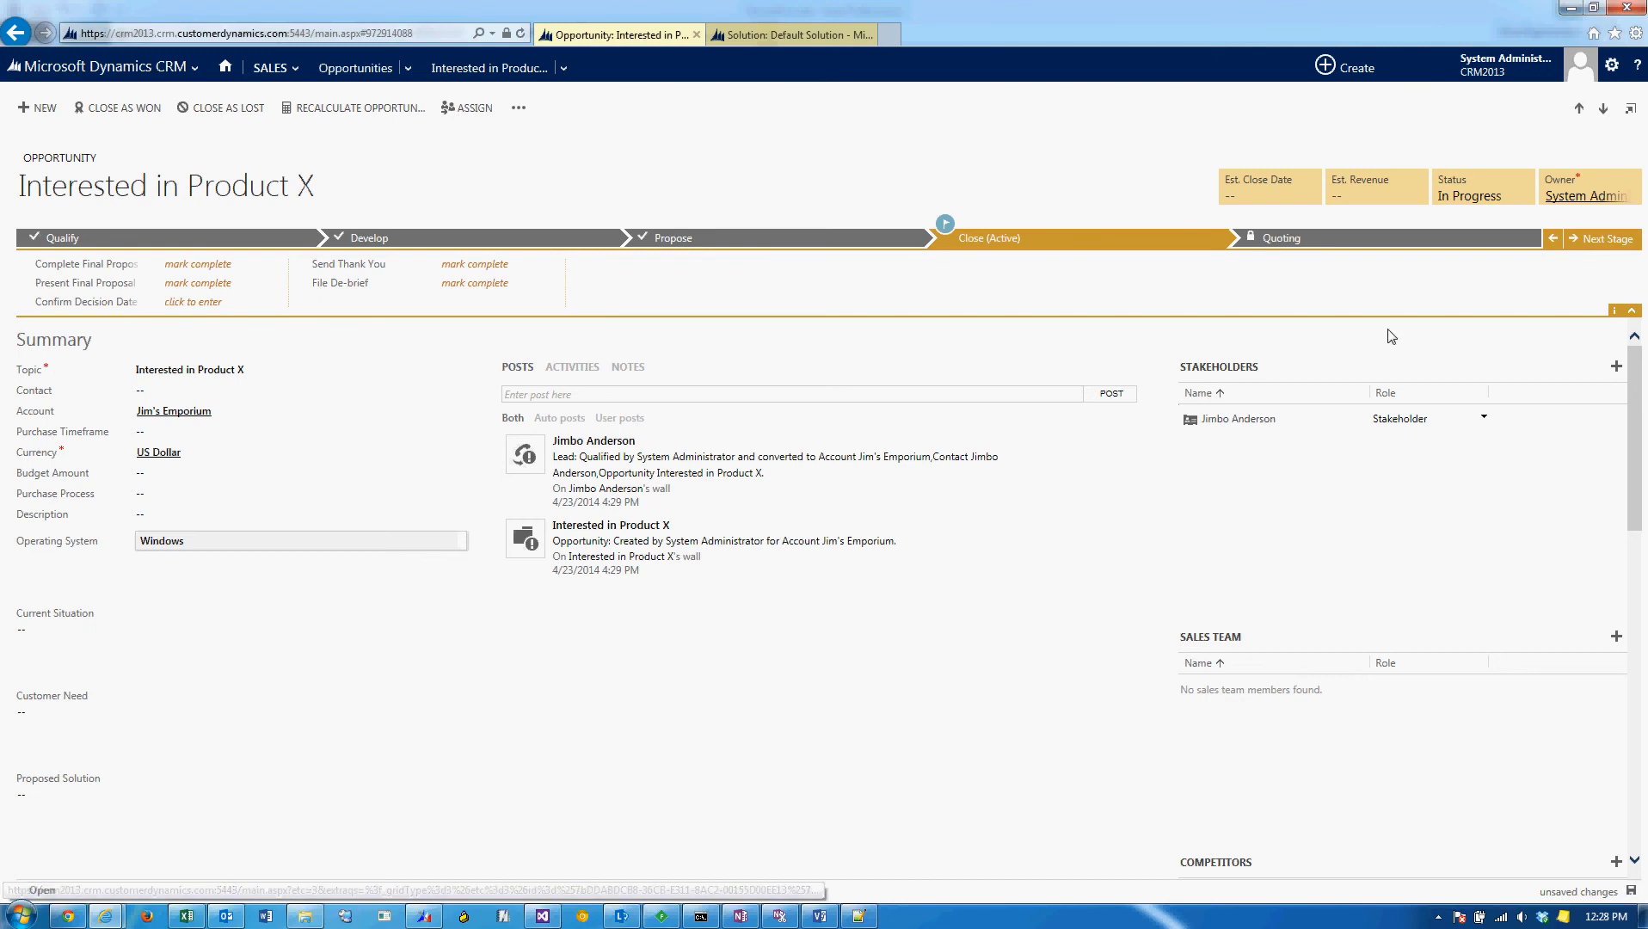
{"action": "left_click", "coordinate": [1610, 247]}
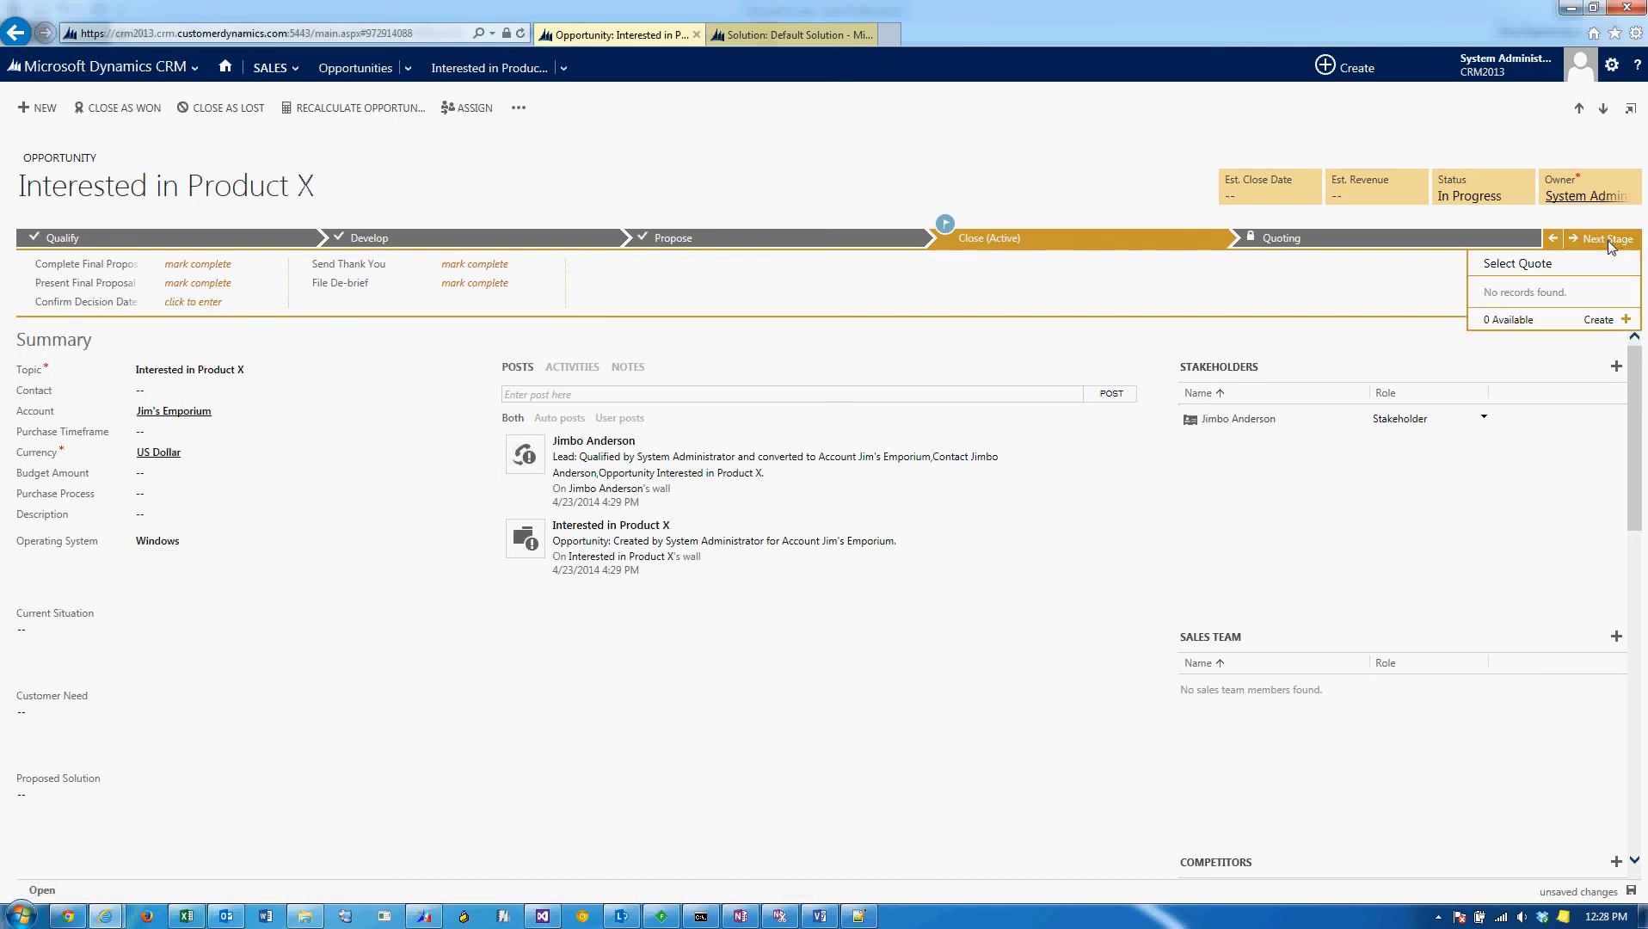
{"action": "left_click", "coordinate": [1598, 320]}
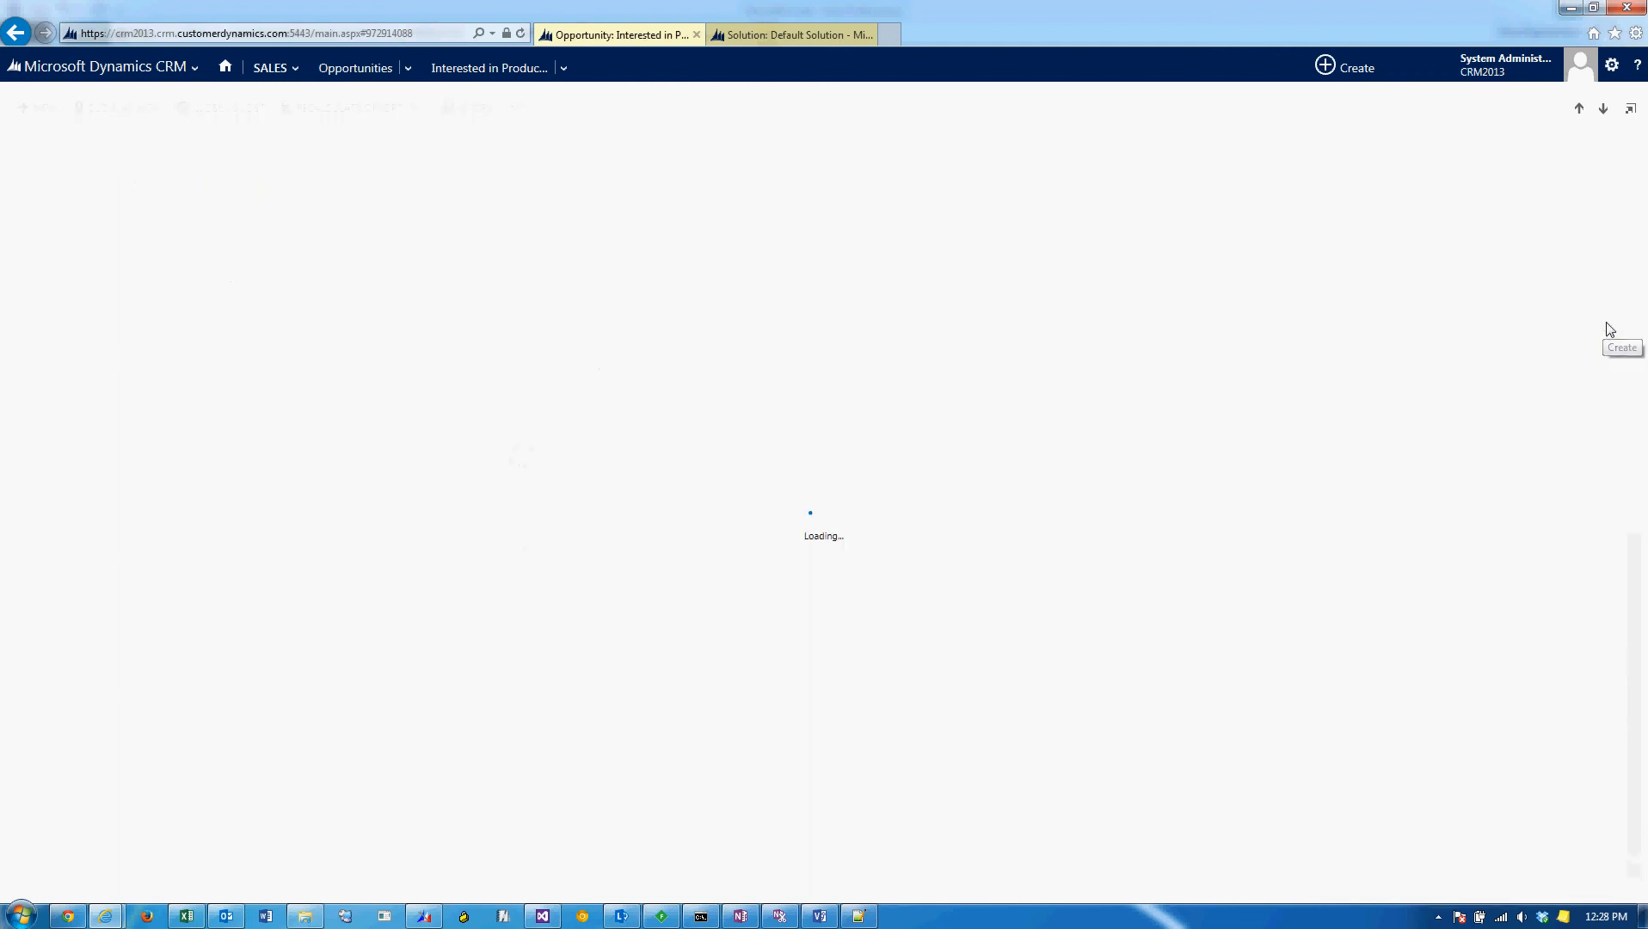